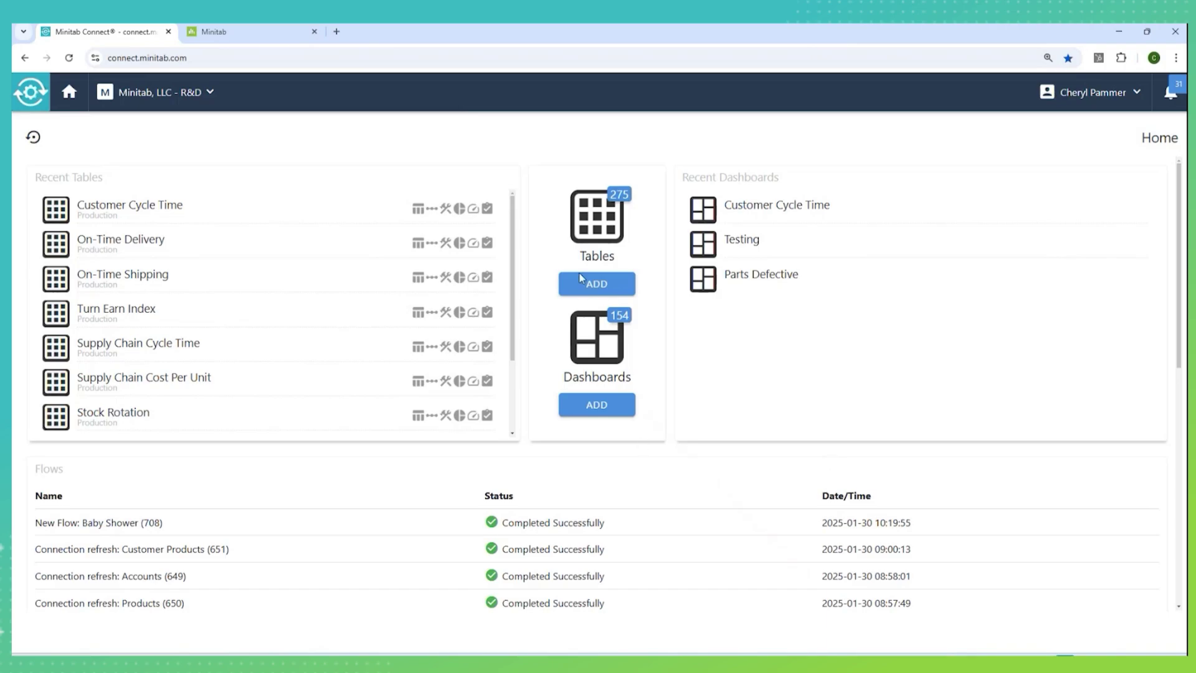
Pick Standard as the new table's dataset type, browse the other types, then abandon it for Home.
left_click(577, 292)
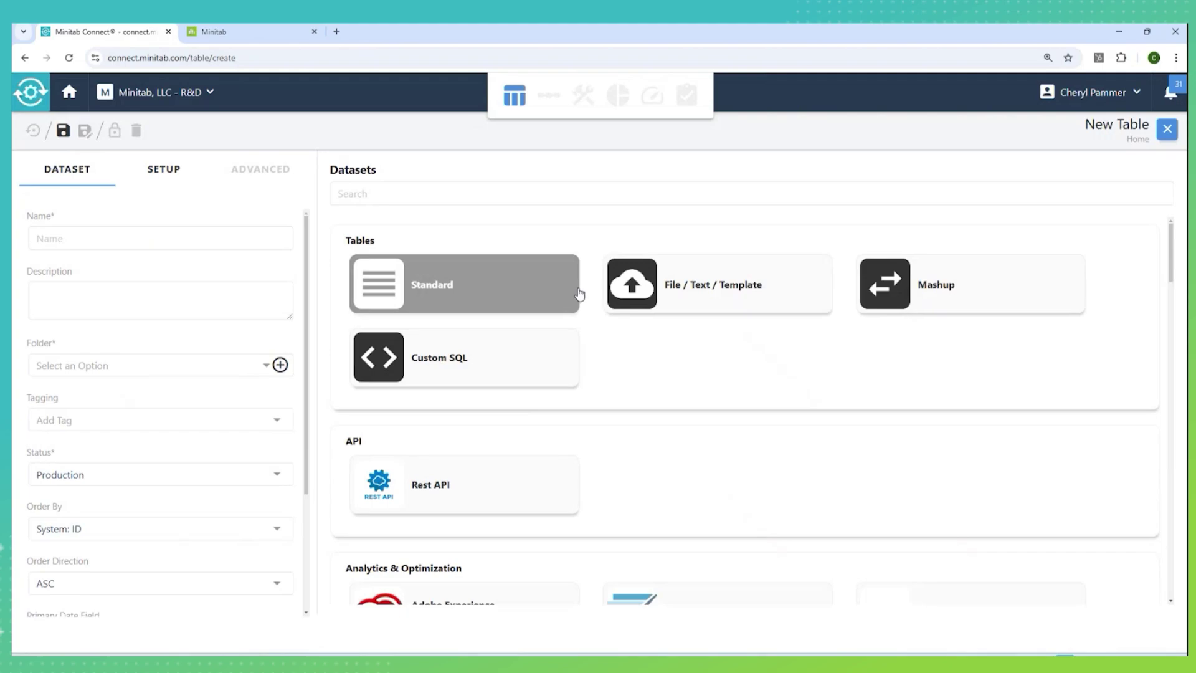
left_click(577, 293)
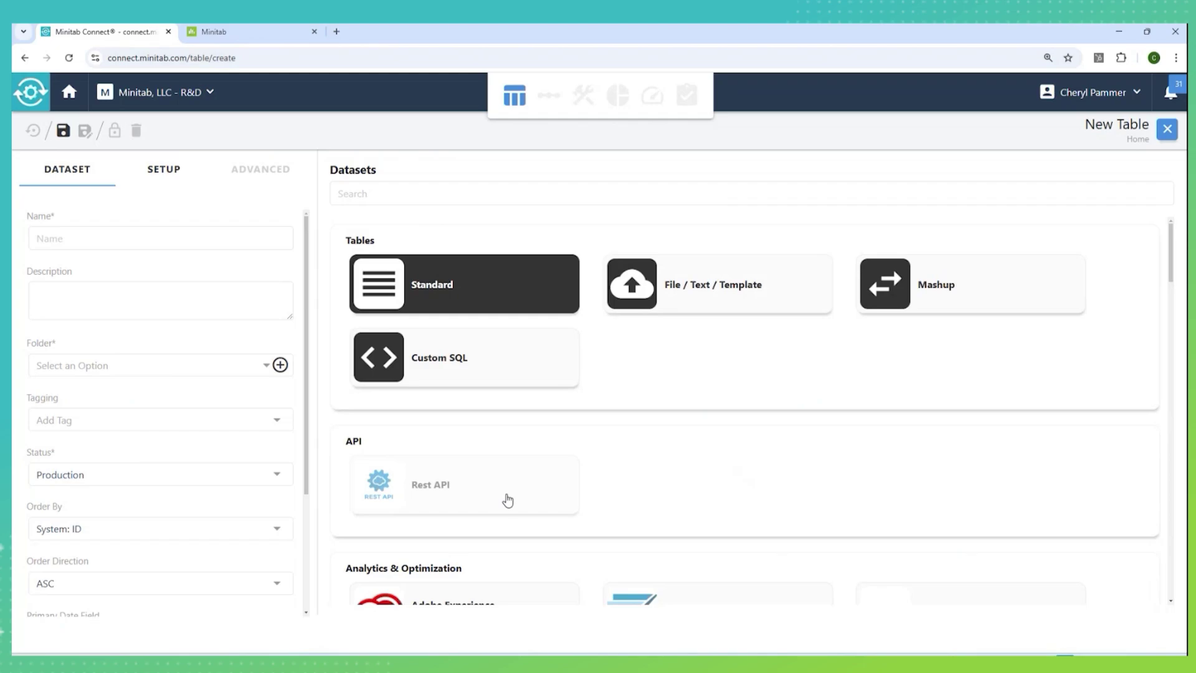
scroll(508, 500, "down", 4)
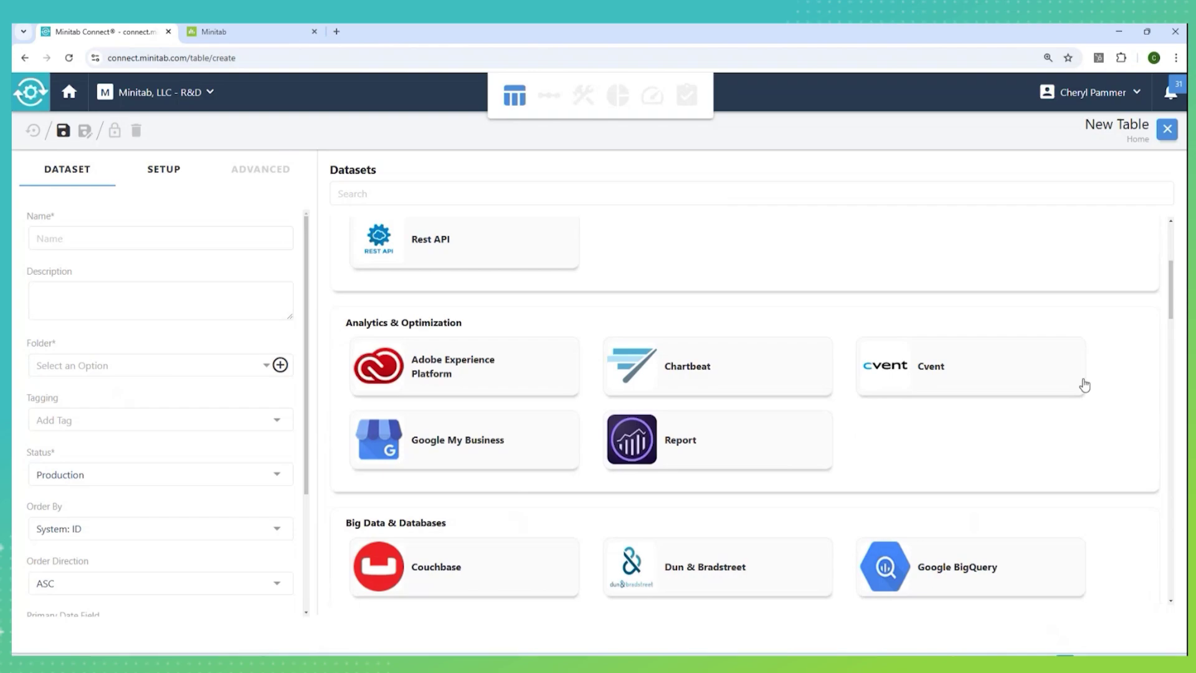
scroll(692, 401, "down", 4)
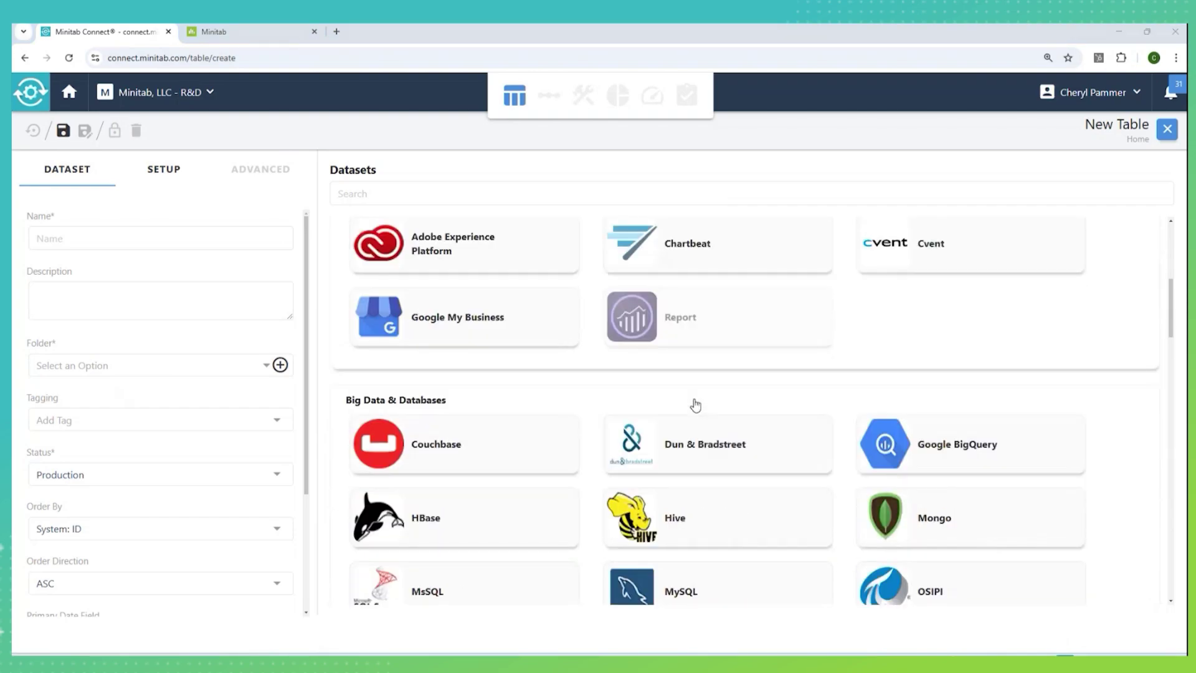
scroll(696, 405, "down", 7)
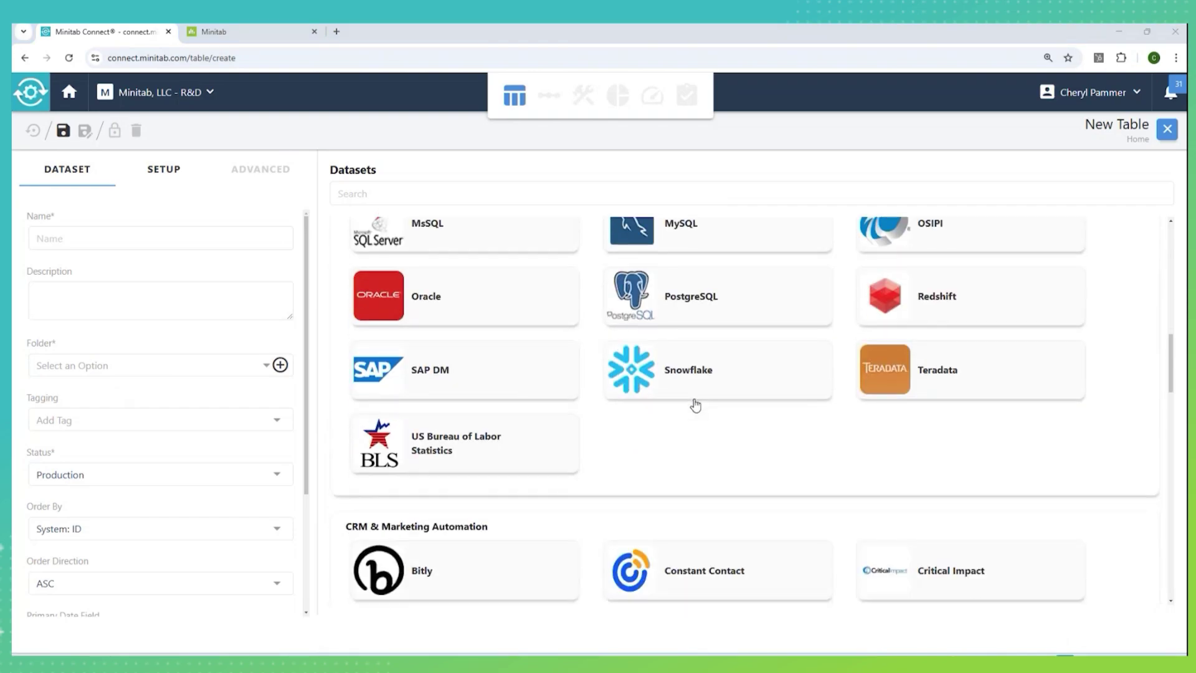
scroll(697, 408, "down", 5)
scroll(703, 408, "up", 16)
scroll(702, 408, "up", 6)
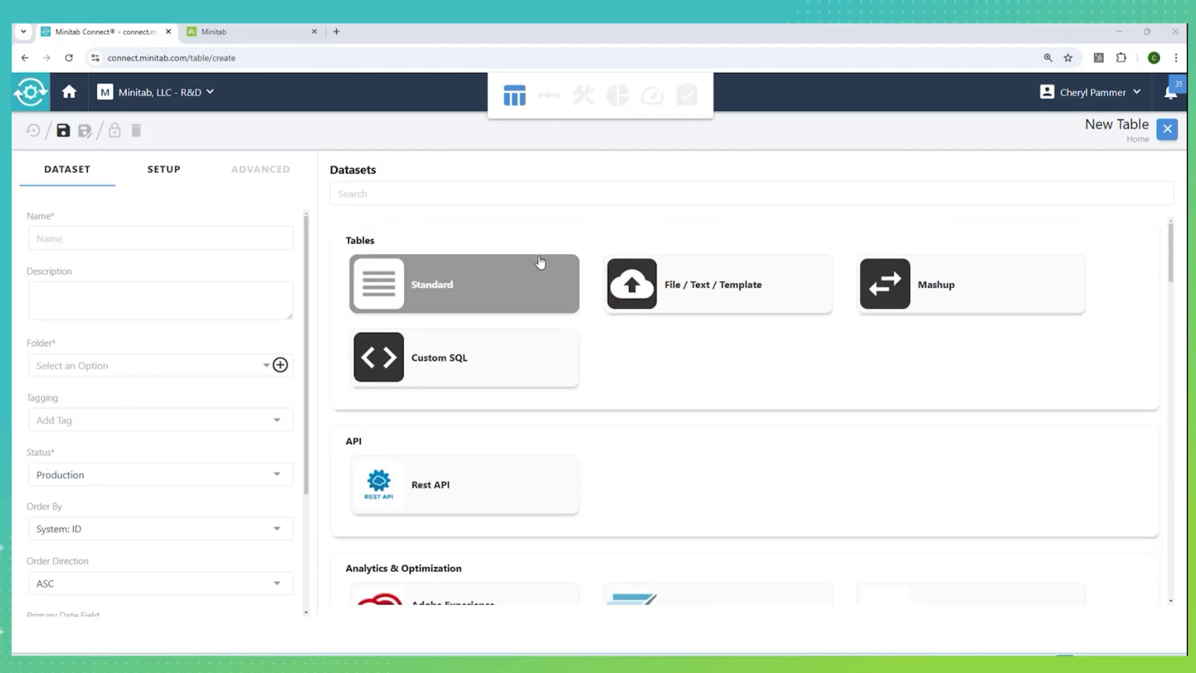
left_click(67, 94)
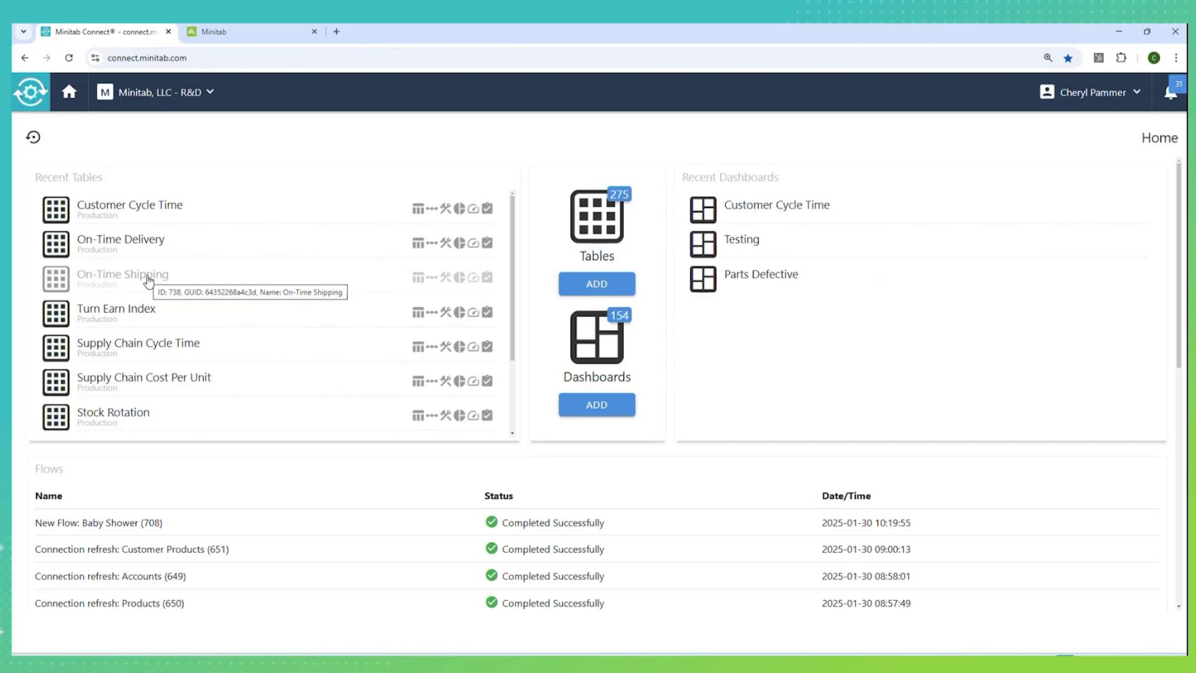
Open the Customer Cycle Time table and look over its setup details and flow items.
left_click(120, 211)
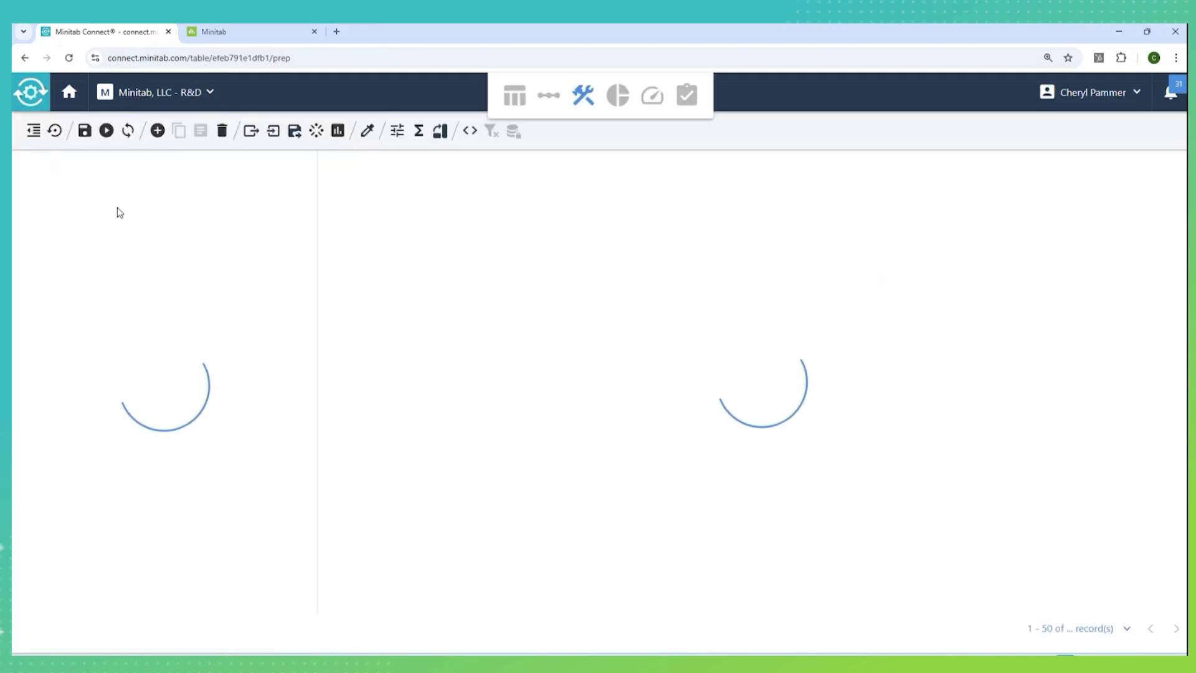
left_click(515, 93)
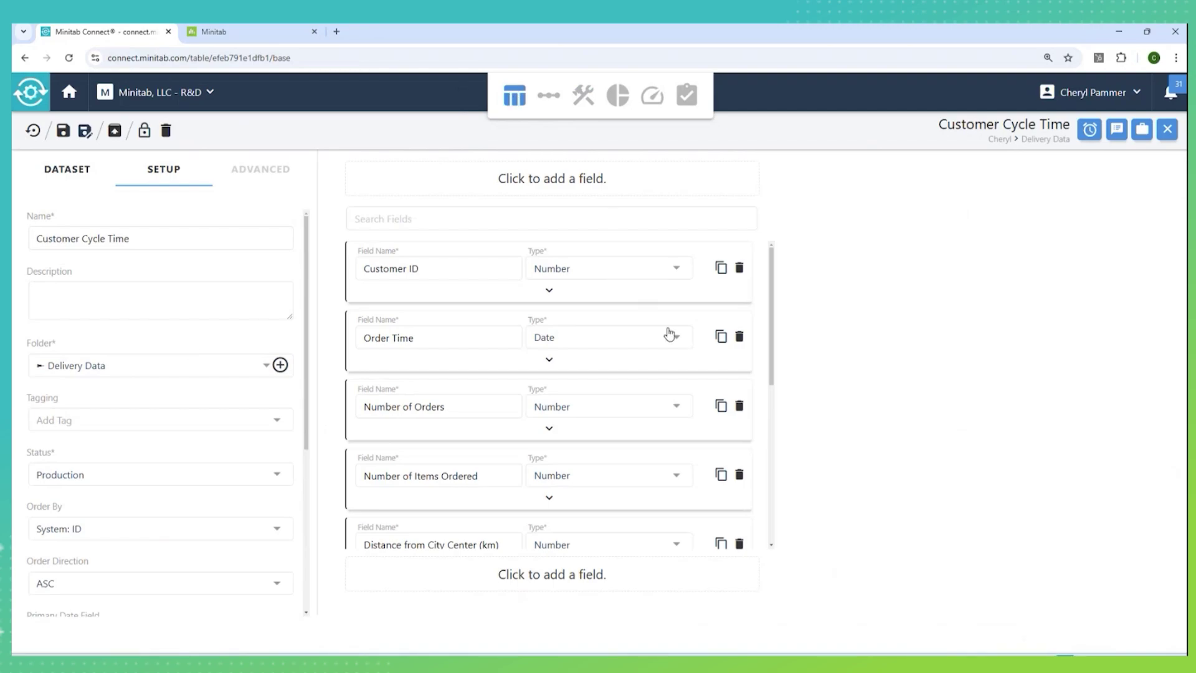
left_click(548, 94)
left_click(579, 300)
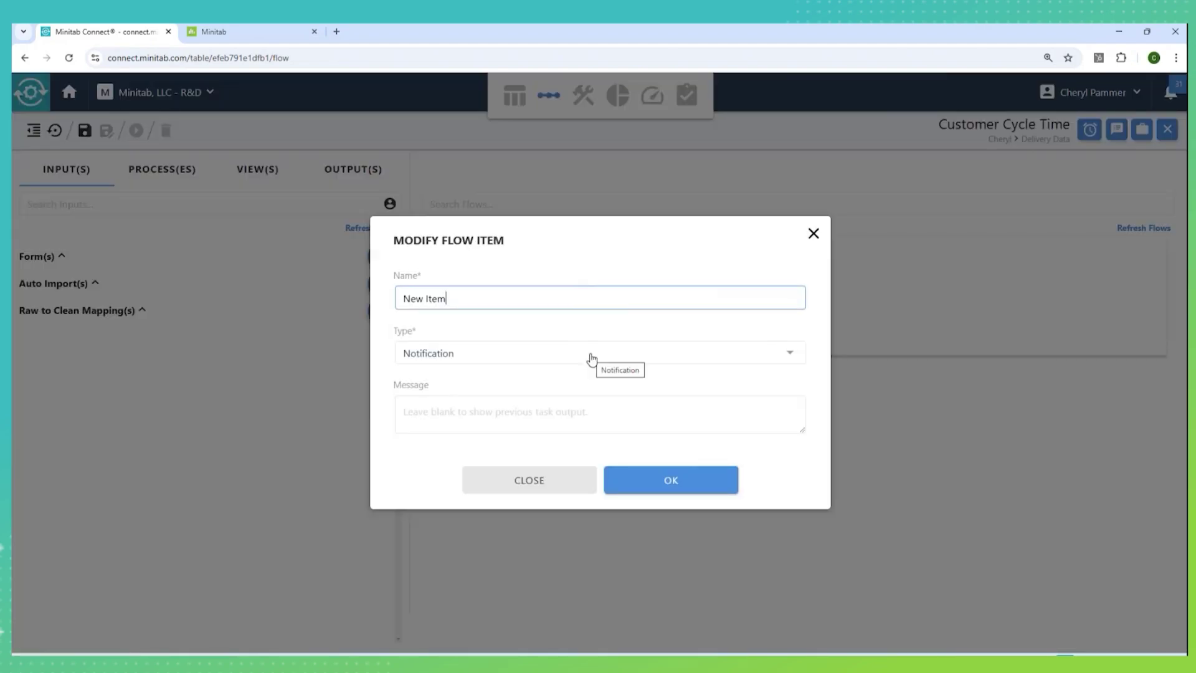
left_click(591, 353)
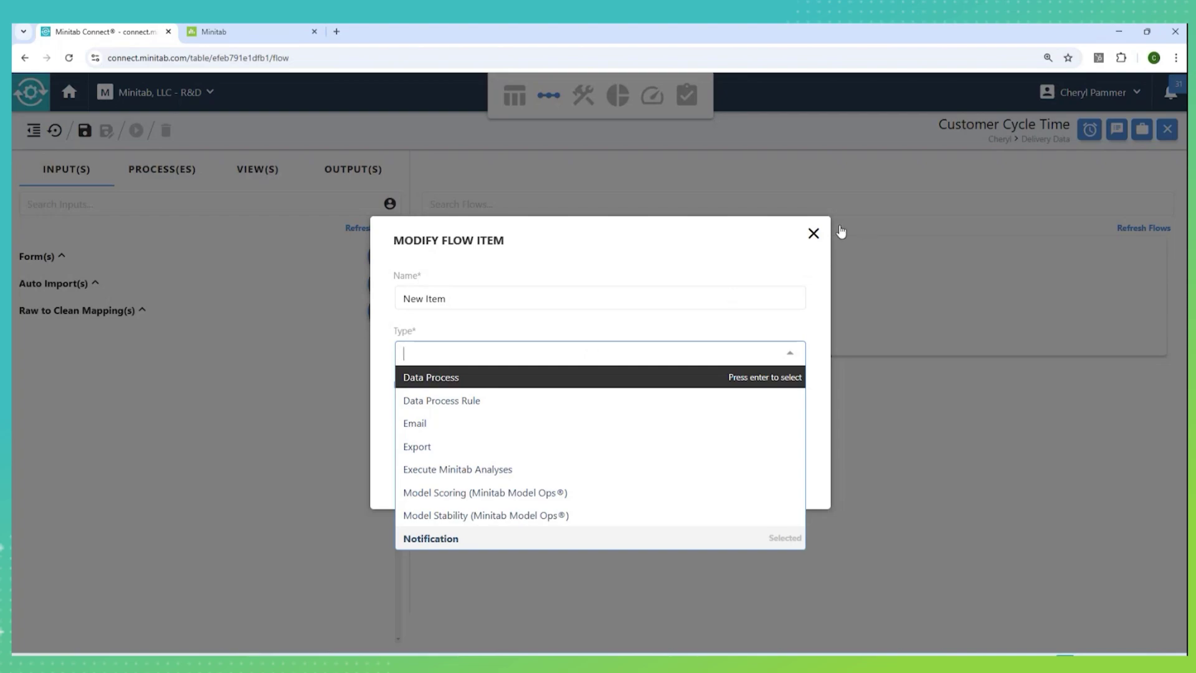
left_click(813, 233)
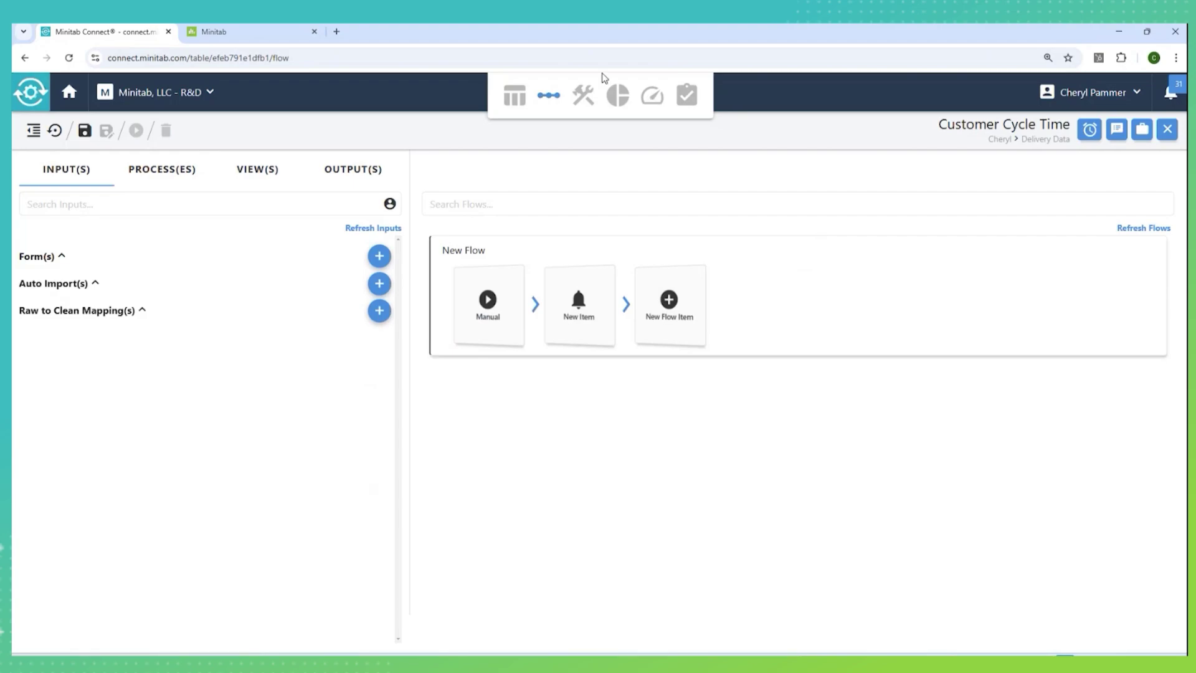
In the prep view, add an empty prep step to the Customer ID field.
left_click(580, 96)
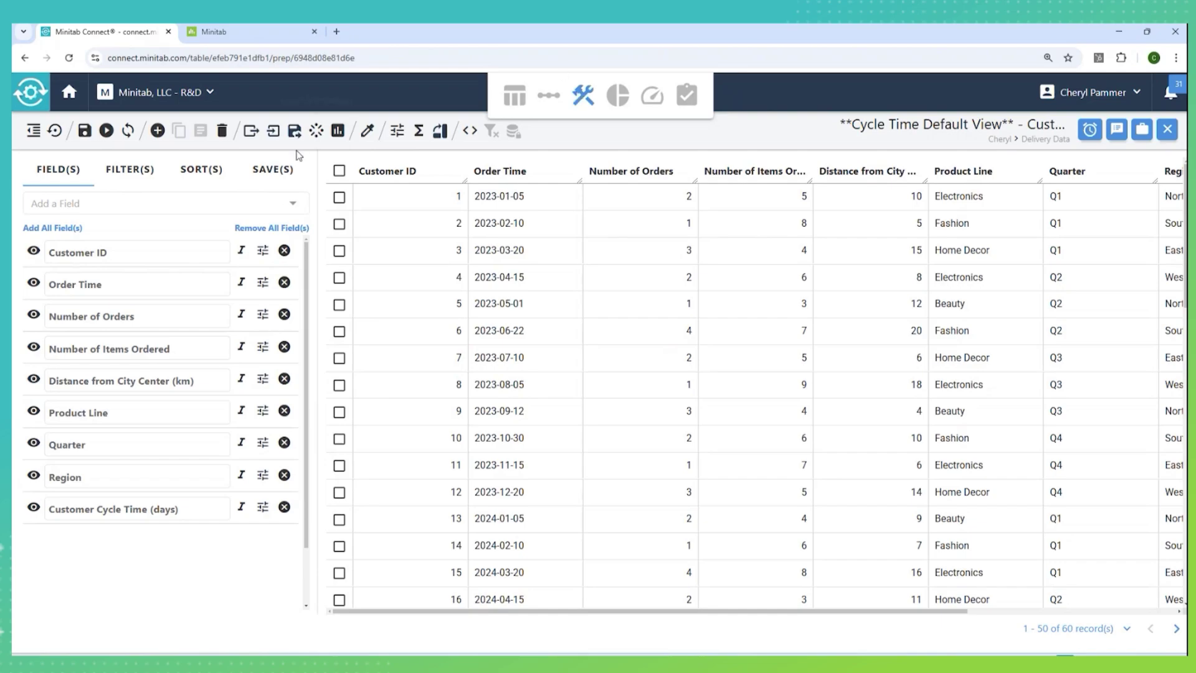
left_click(263, 251)
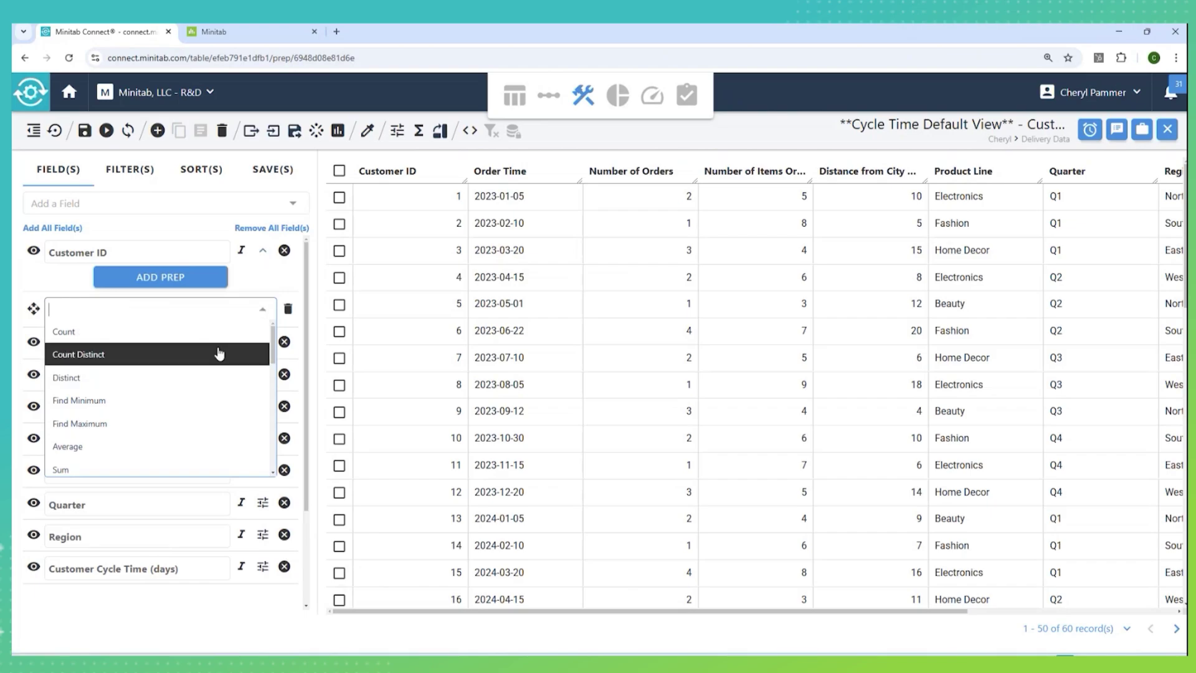
left_click(170, 229)
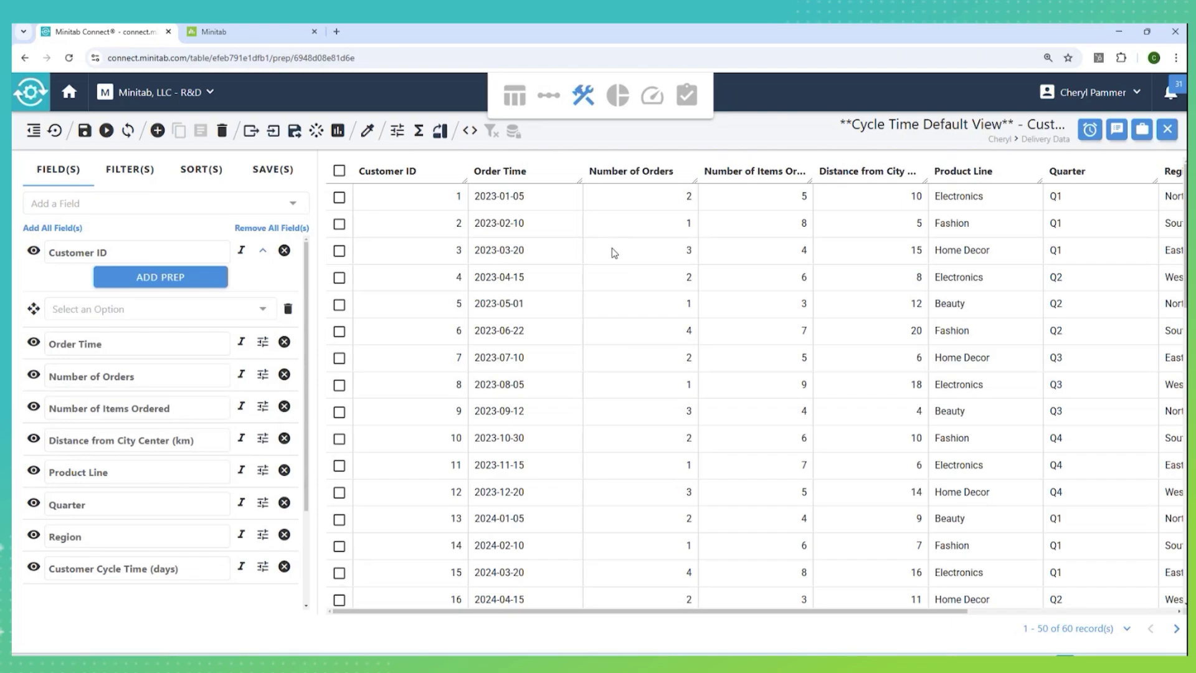
Open Delivery Data > Customer Cycle Time's Cycle Time Default View as a linked Minitab worksheet.
left_click(262, 36)
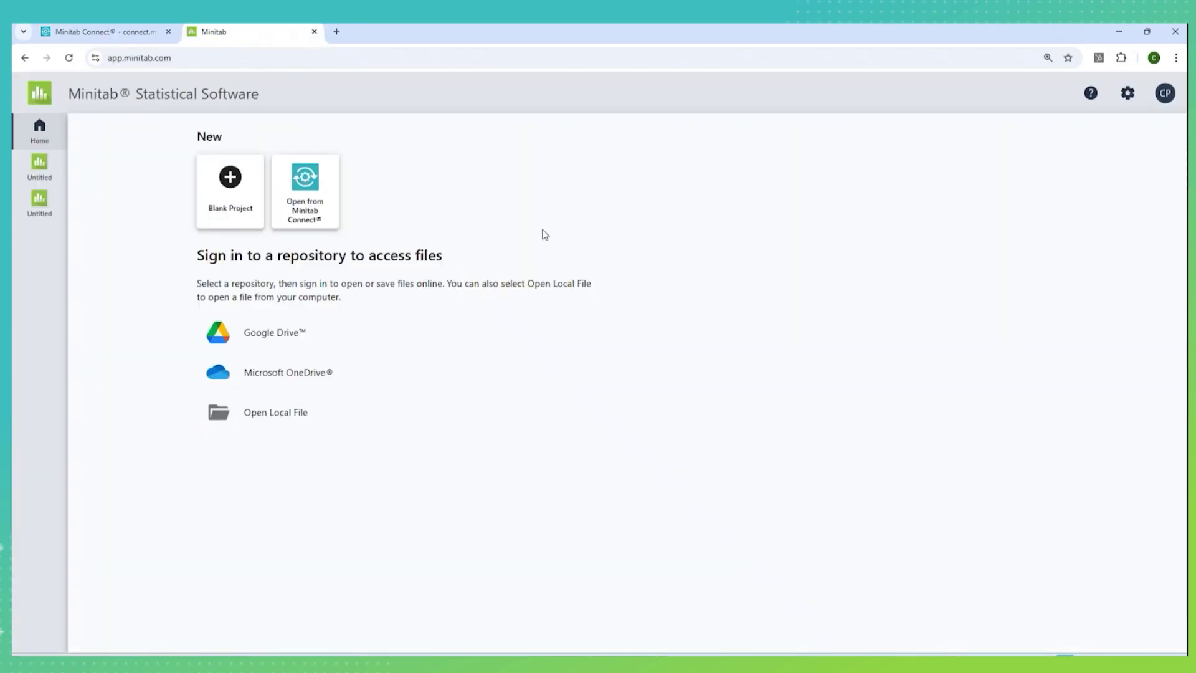
left_click(305, 197)
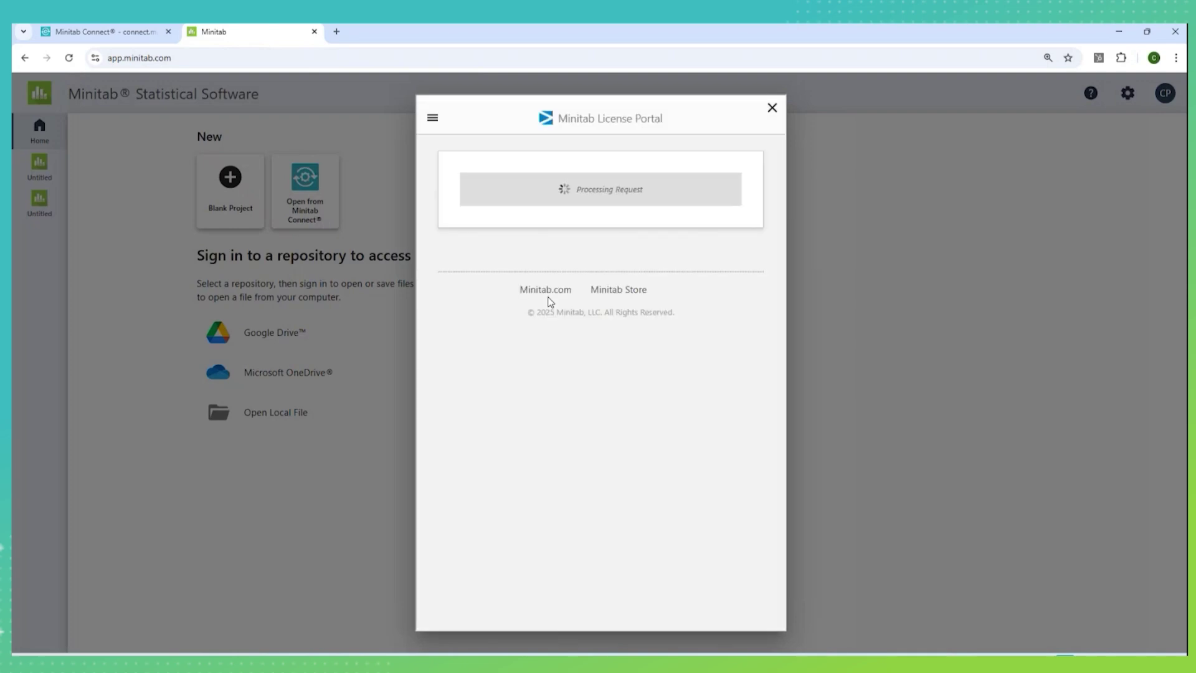
left_click(702, 379)
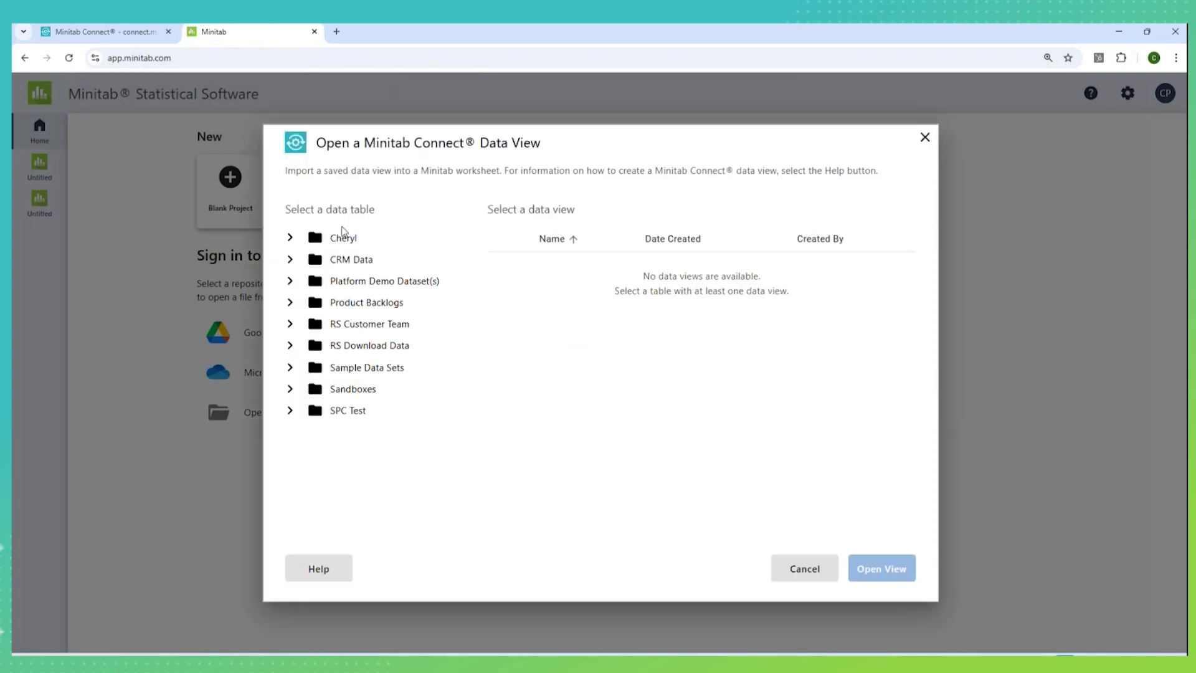
left_click(342, 237)
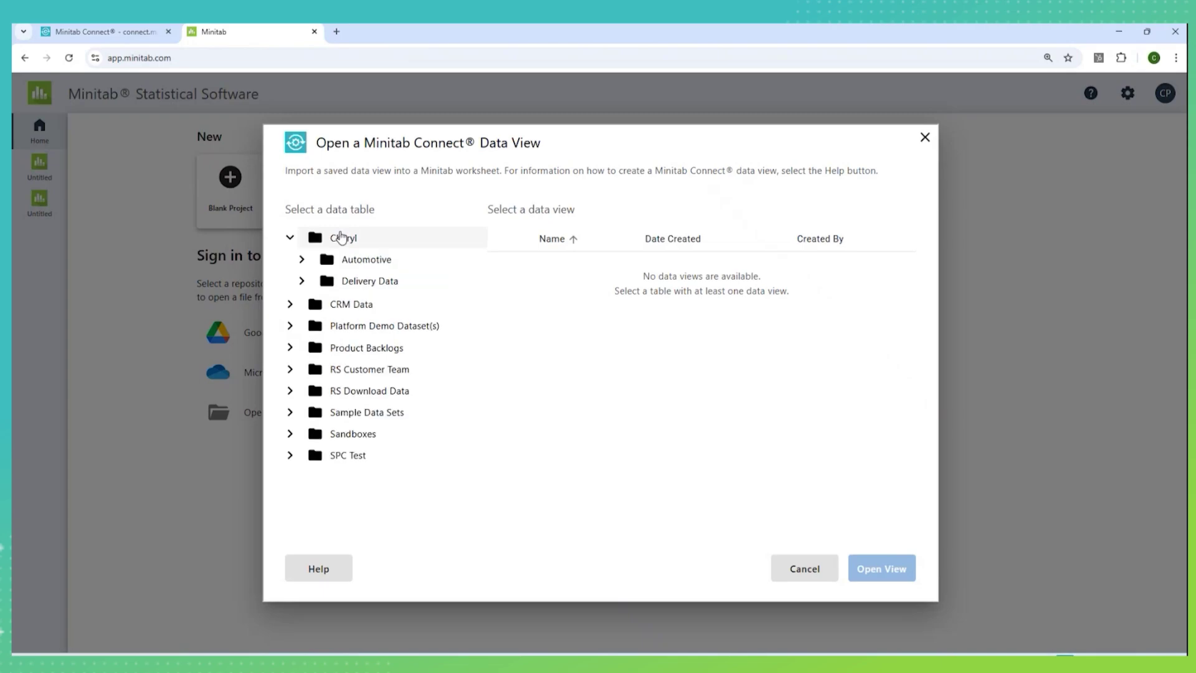
left_click(364, 282)
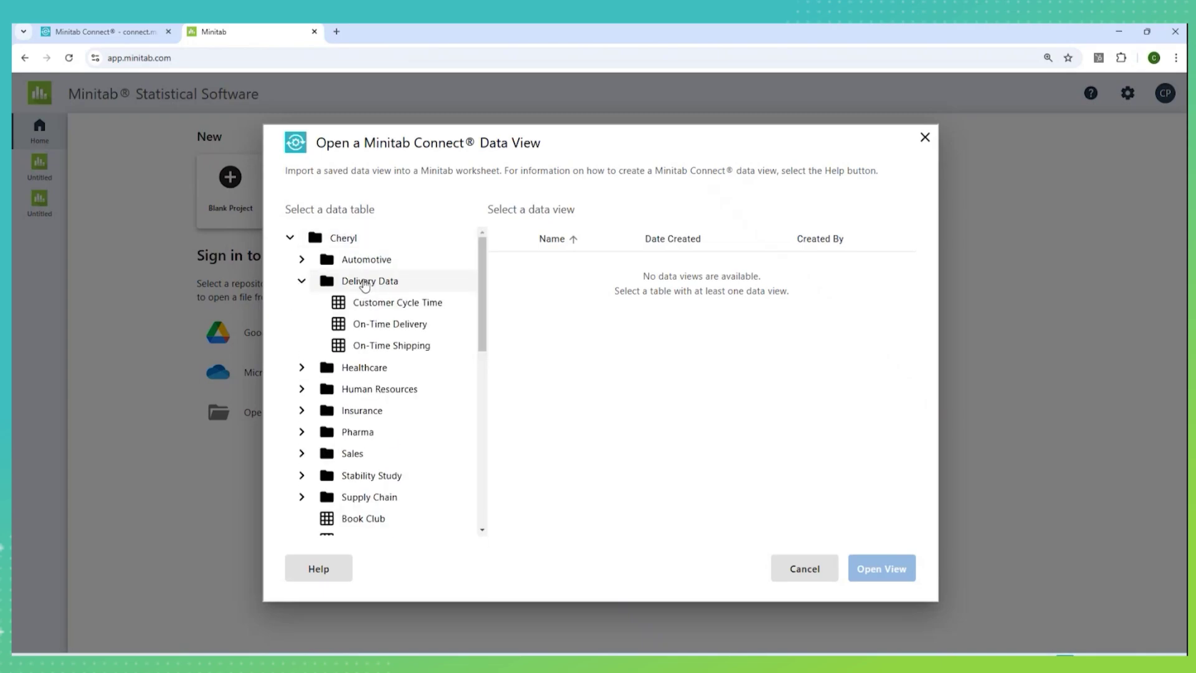
left_click(364, 305)
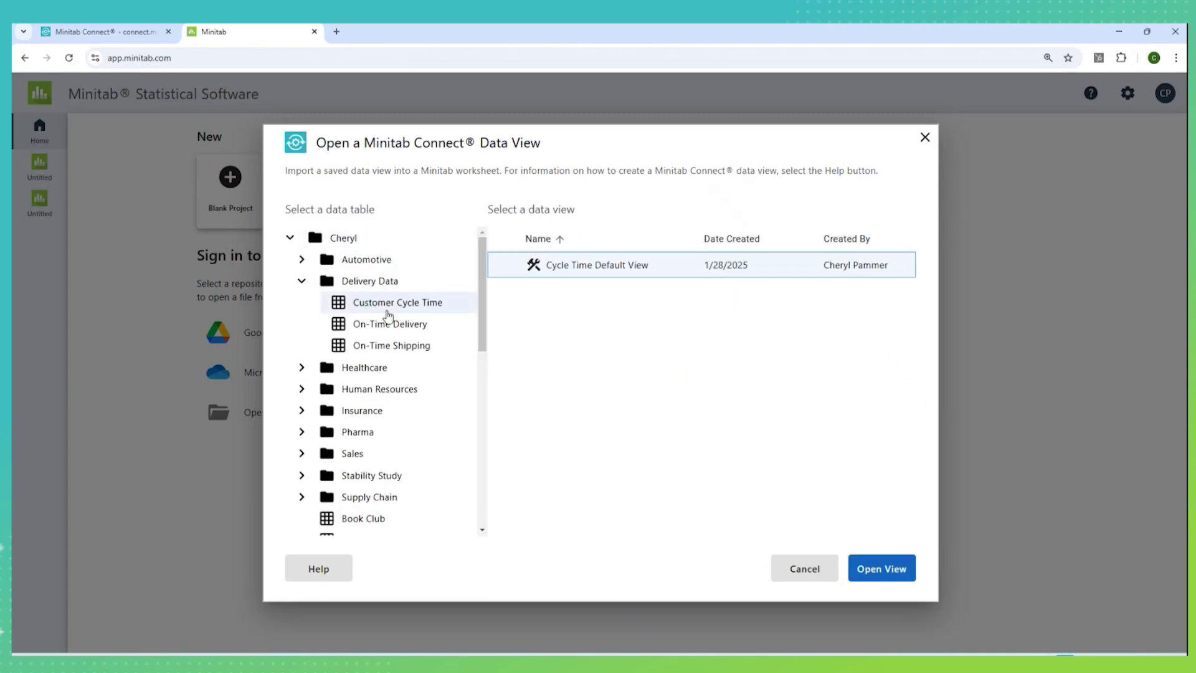
left_click(861, 568)
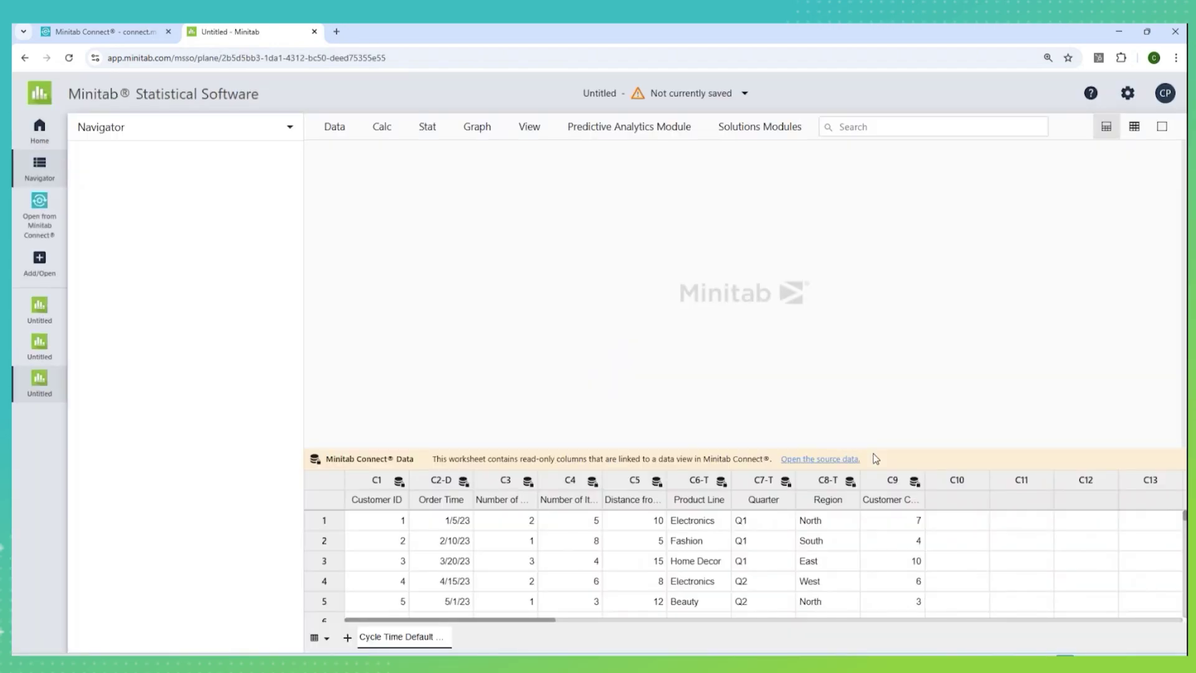
left_click(888, 528)
View the worksheet's source data in Minitab Connect, then return to the Untitled worksheet.
key("ctrl+plus")
key("ctrl+plus")
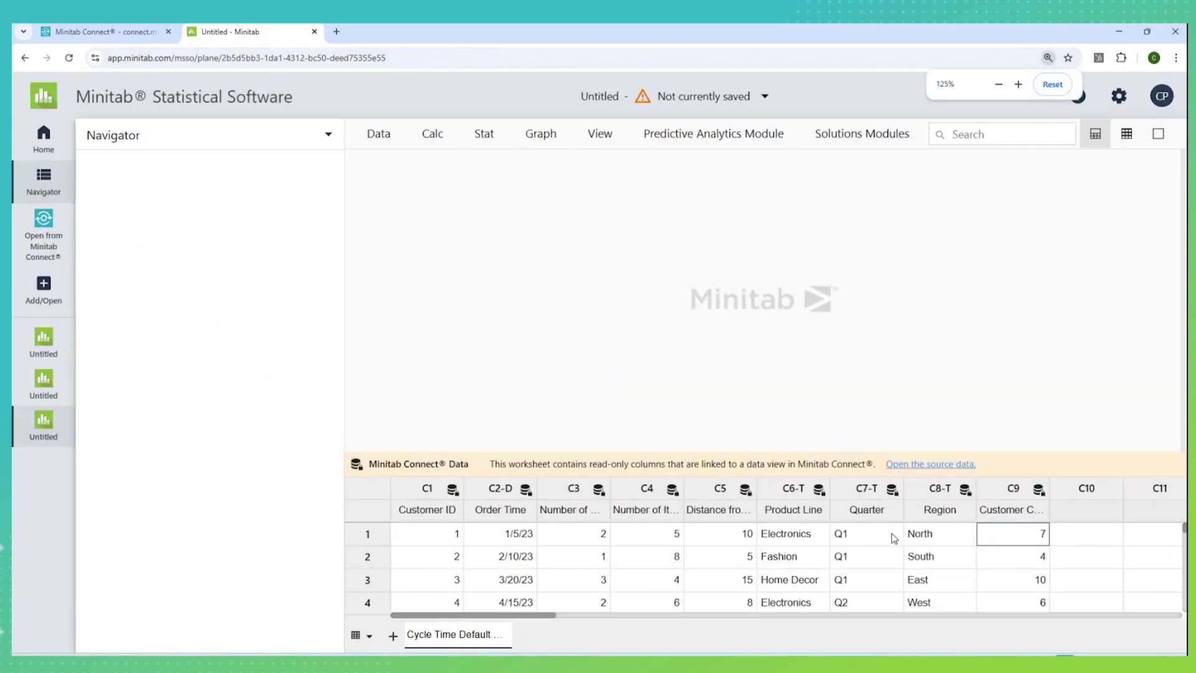
left_click(914, 467)
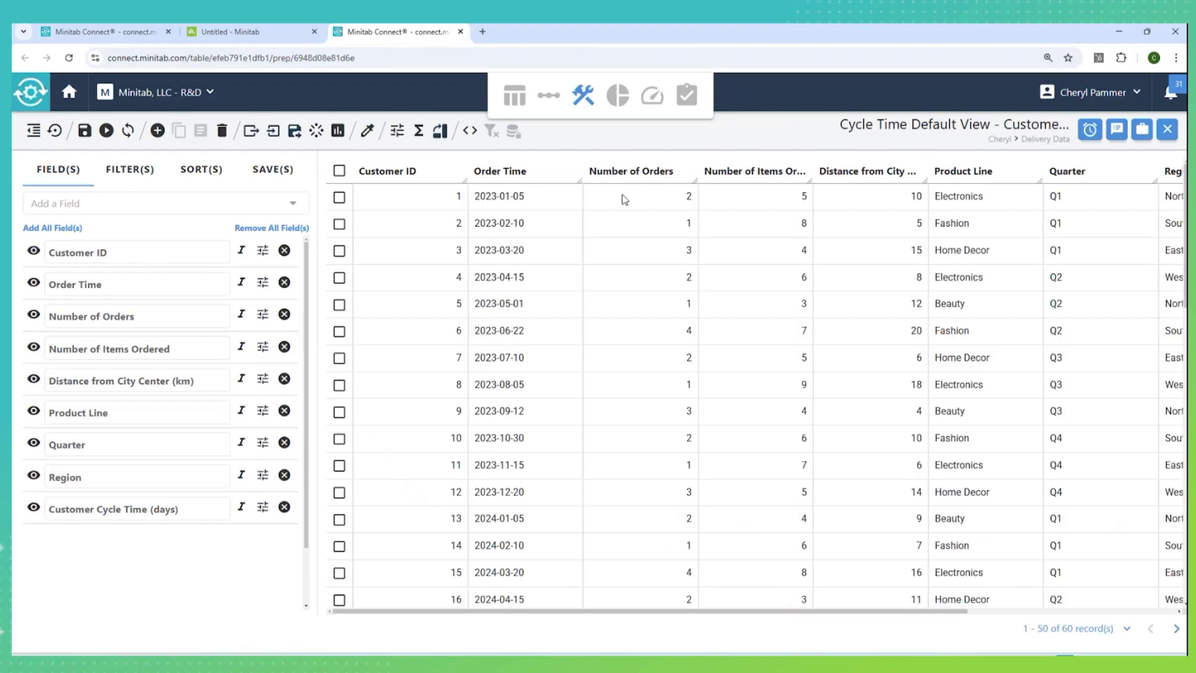
left_click(234, 31)
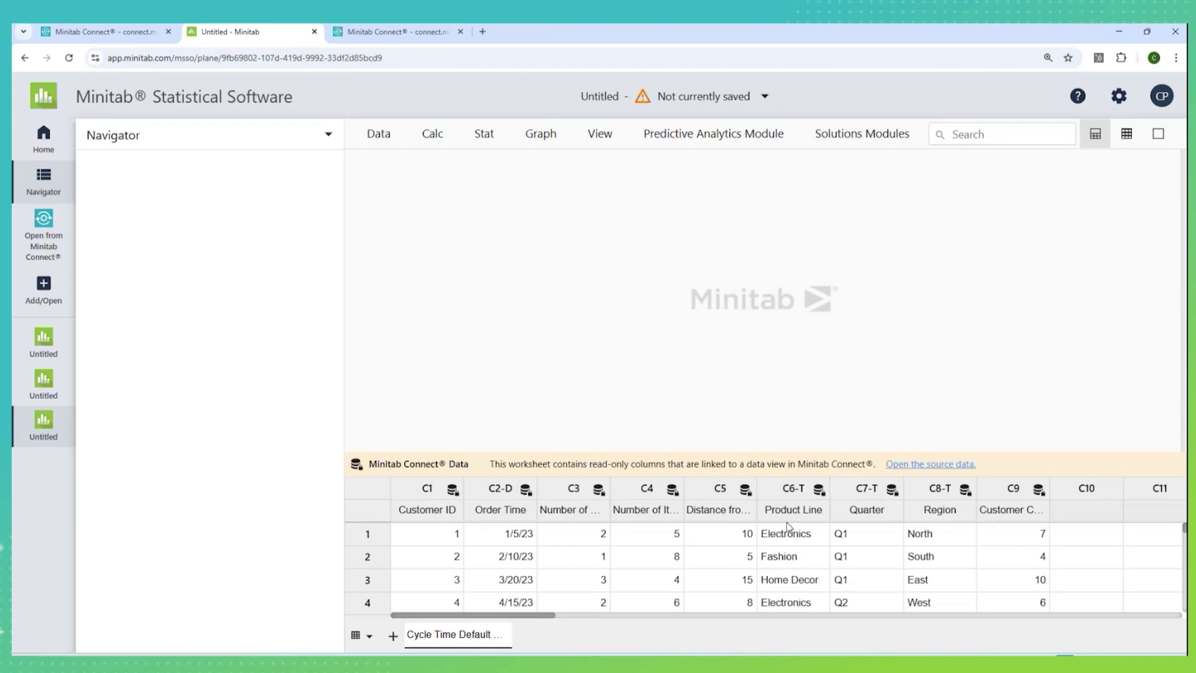
Run Discover Best Model on Customer Cycle Time with C3–C5 continuous and C6–C8 categorical predictors.
left_click(686, 139)
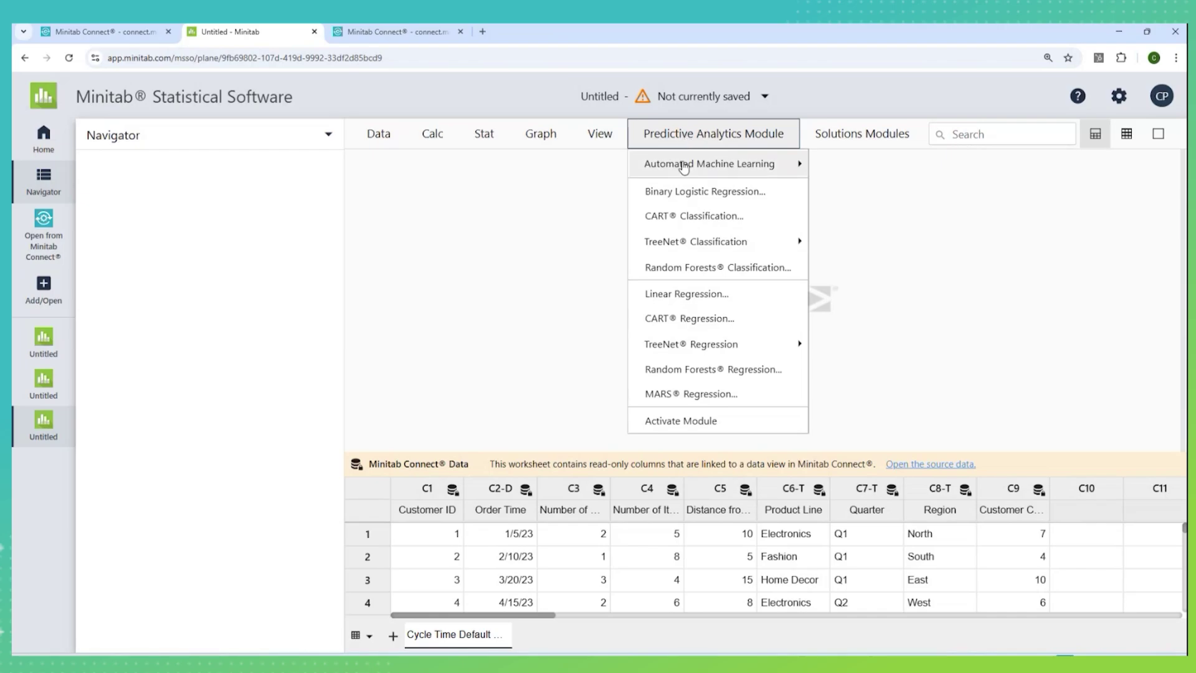
left_click(684, 165)
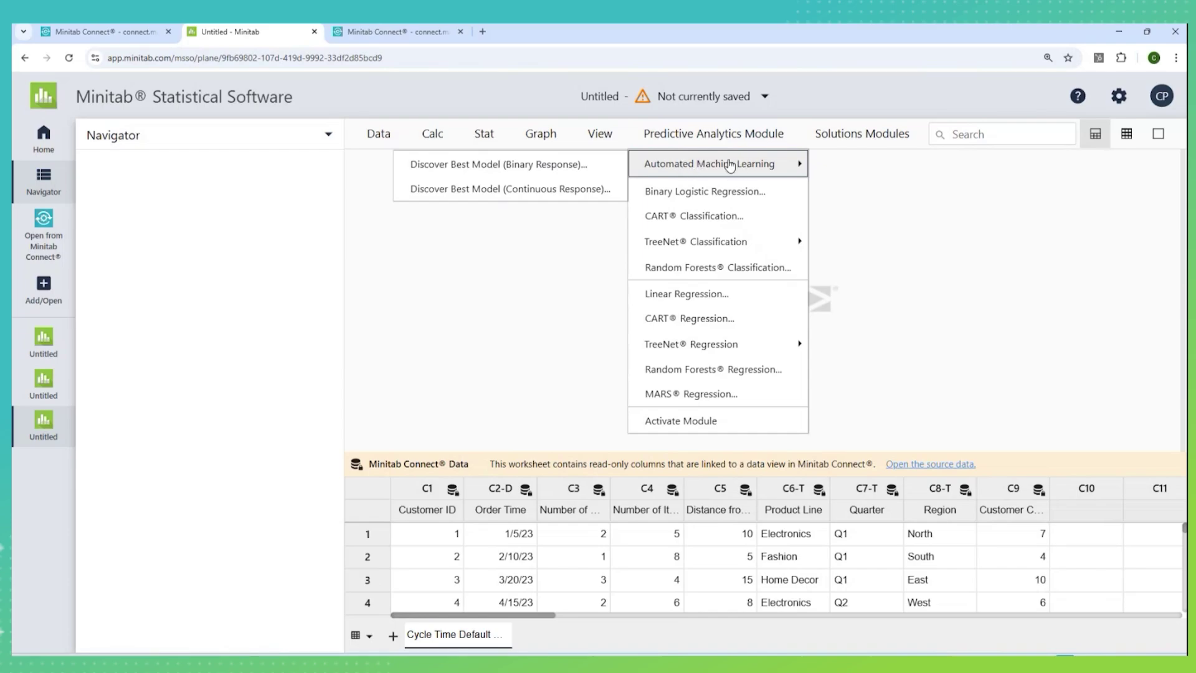
left_click(537, 189)
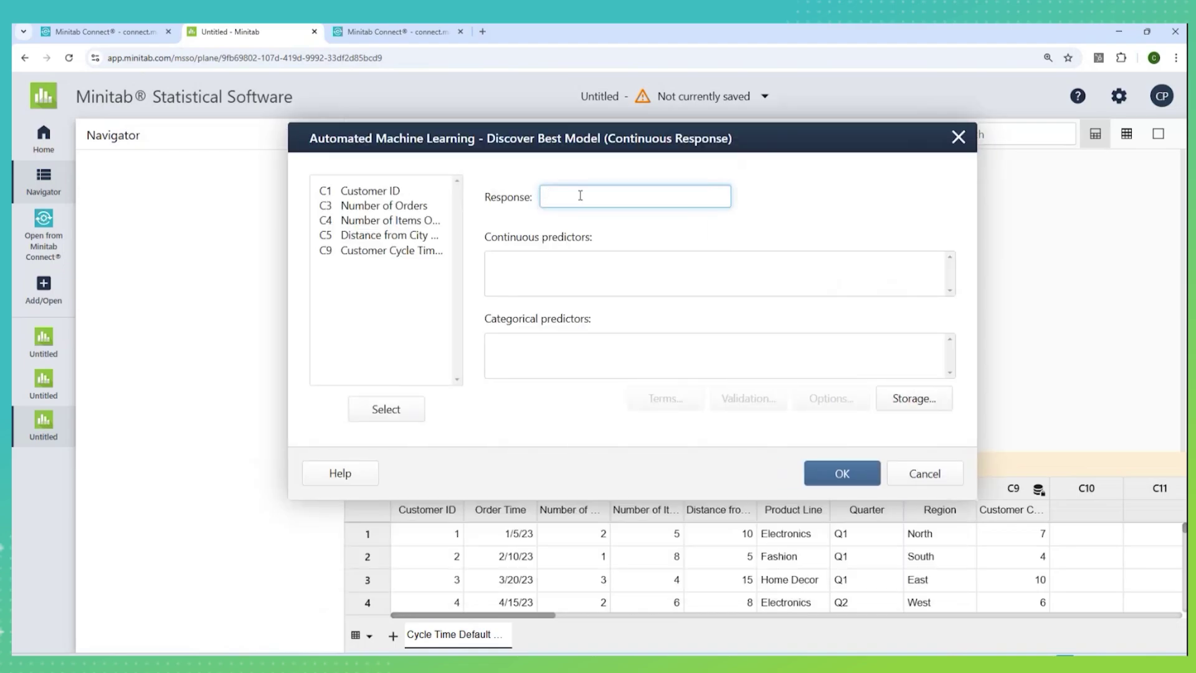
double_click(418, 251)
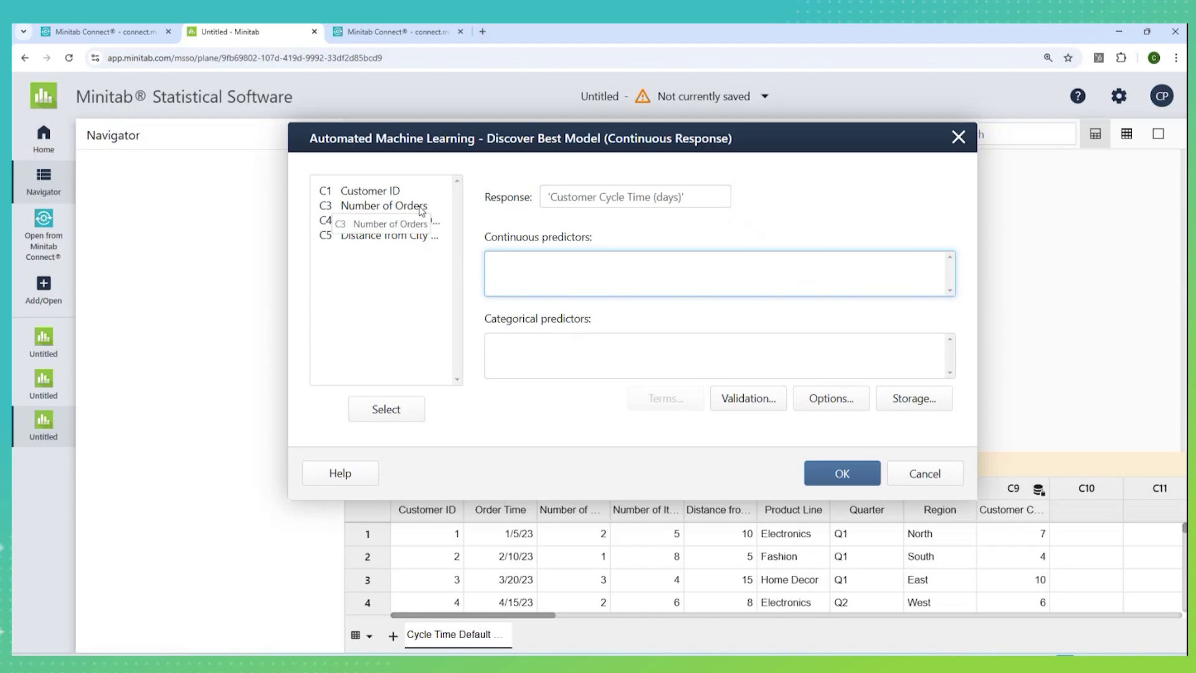
left_click_drag(421, 213, 395, 294)
left_click(395, 409)
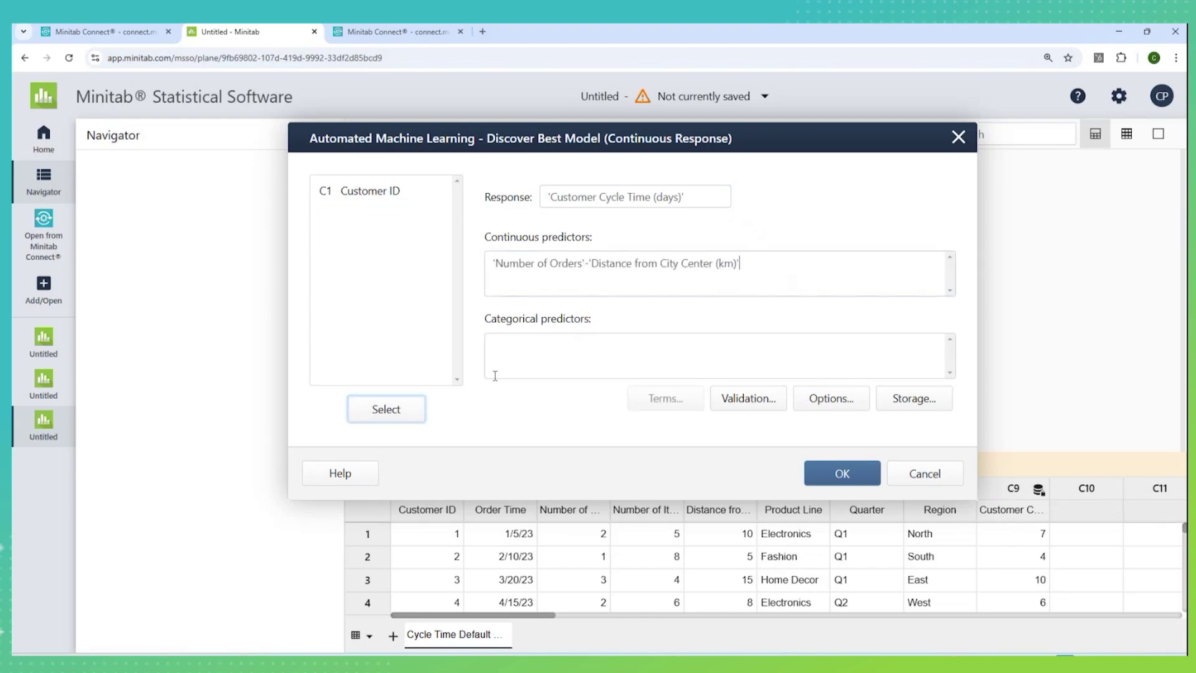
left_click(529, 348)
left_click_drag(383, 221, 396, 341)
left_click(386, 409)
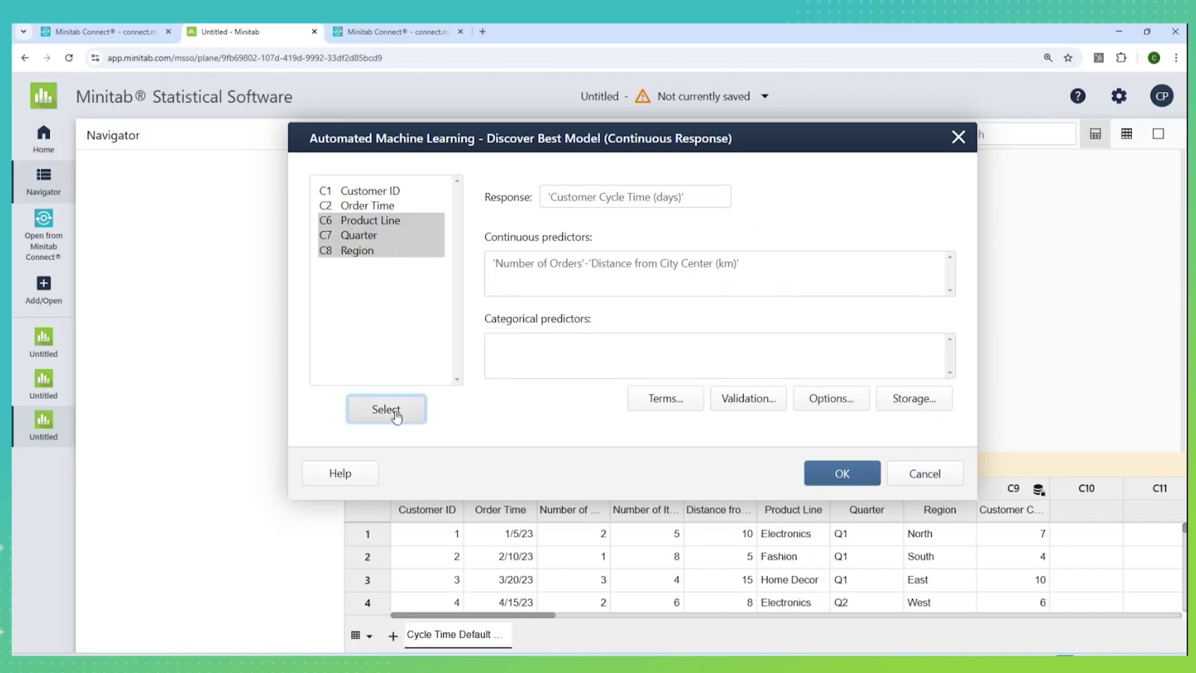
left_click(822, 474)
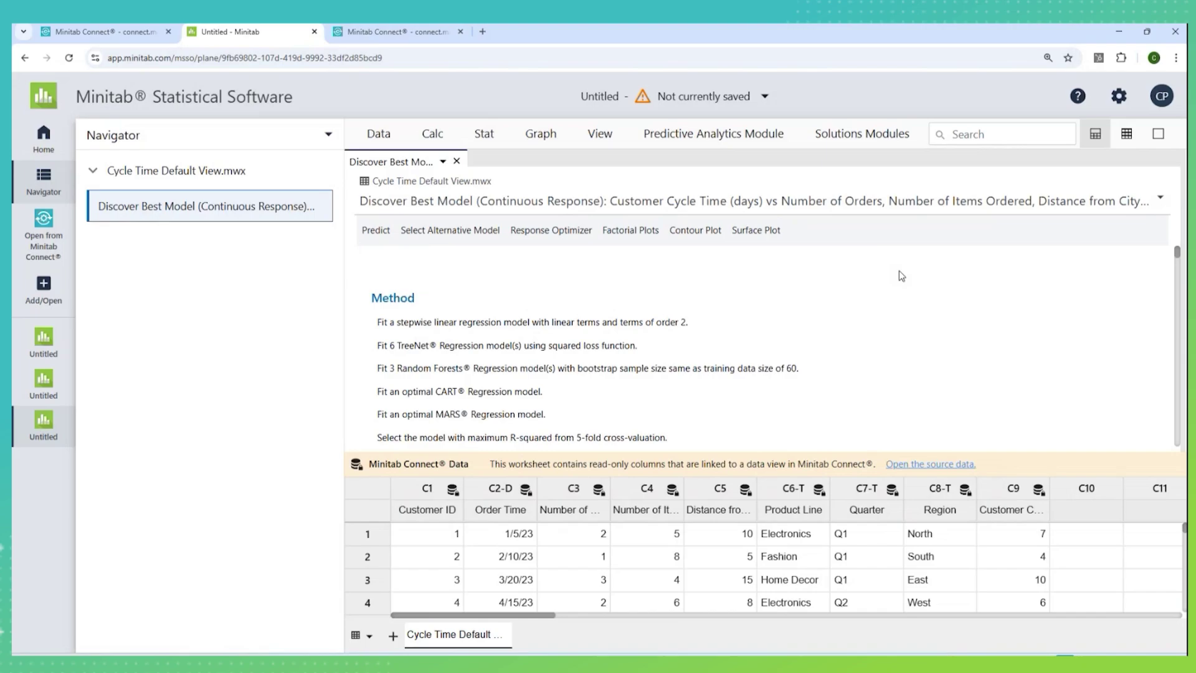
Switch to output-only view, enlarged, and review the model selection and Coefficients table.
scroll(900, 277, "down", 10)
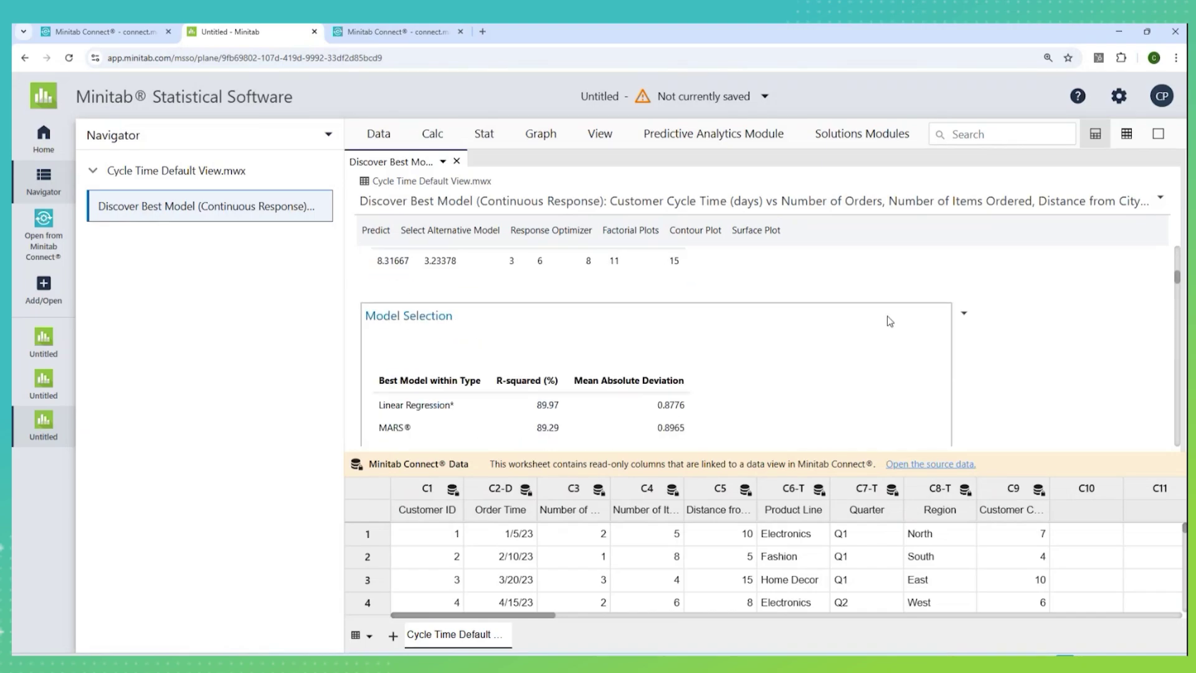
scroll(889, 320, "down", 5)
scroll(895, 317, "up", 2)
mouse_move(671, 286)
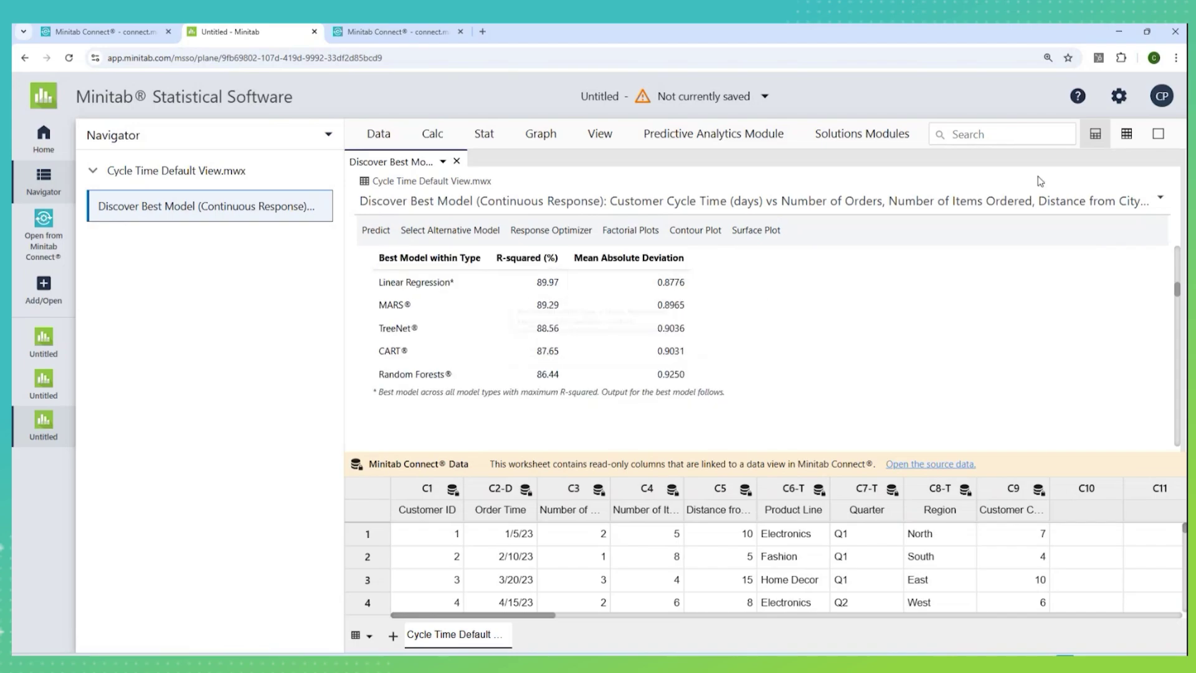
left_click(1157, 133)
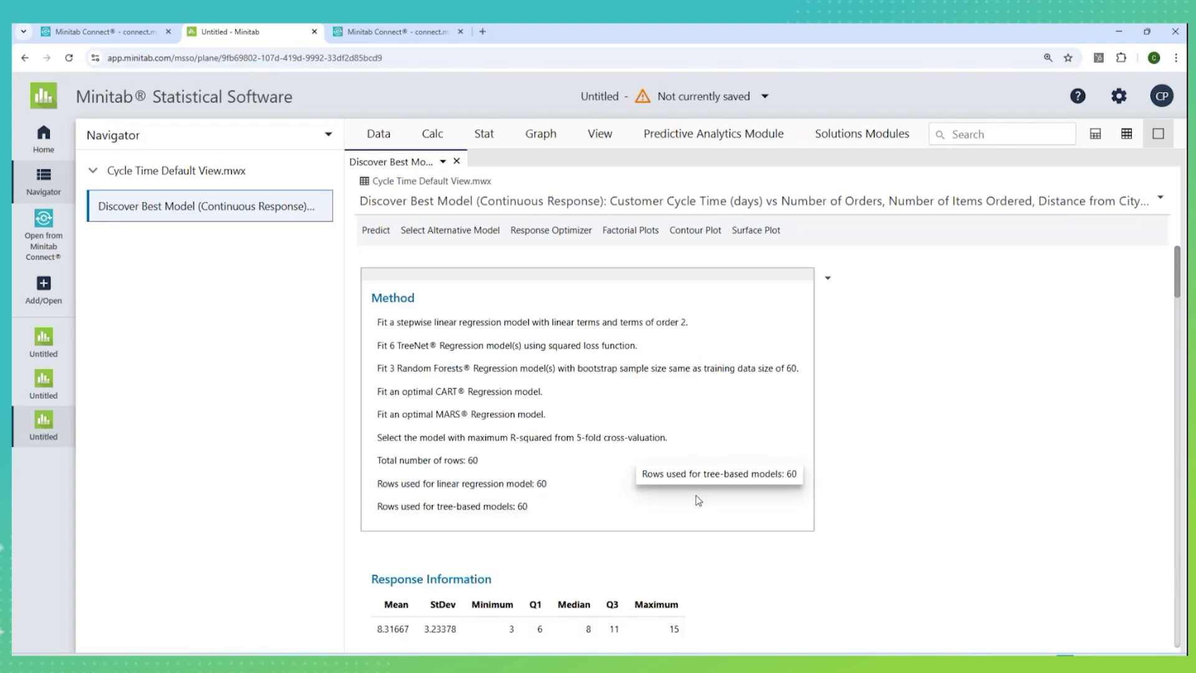
scroll(698, 501, "down", 6)
scroll(690, 505, "down", 15)
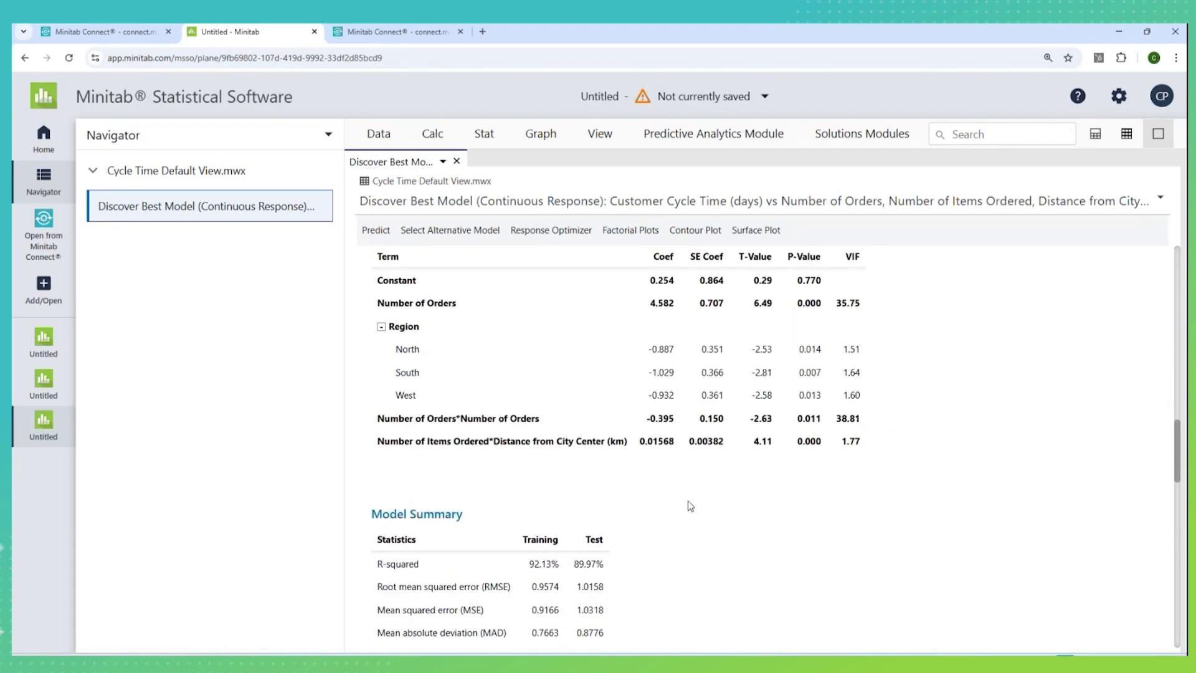
key("ctrl+plus")
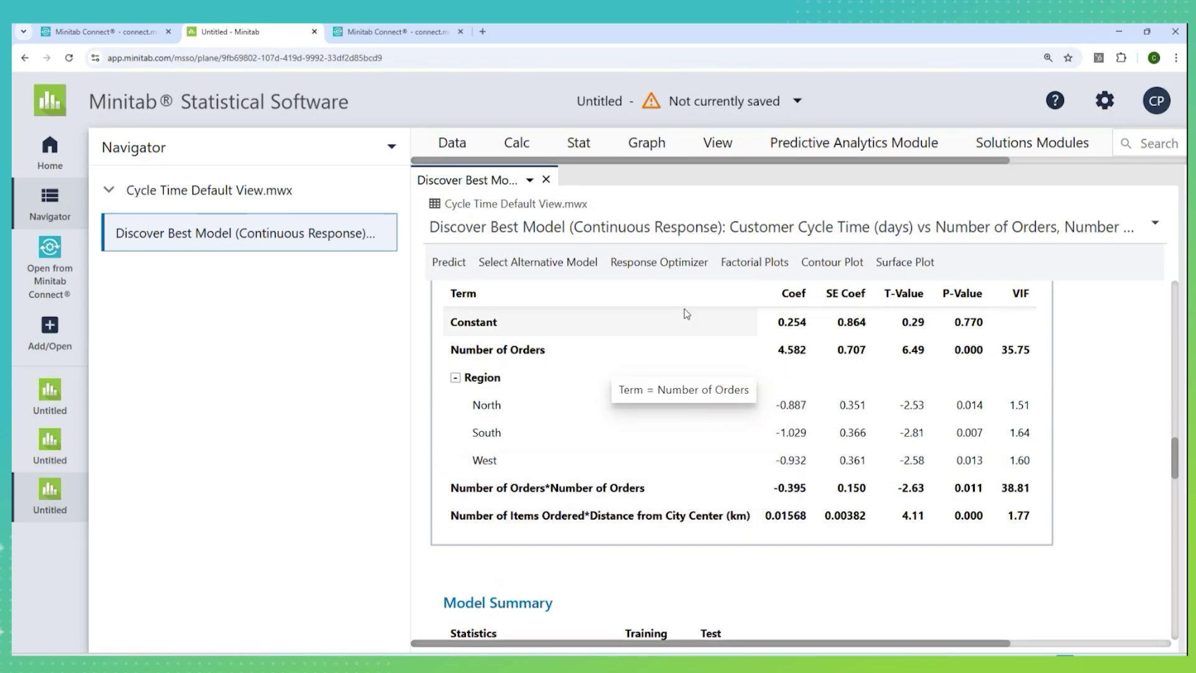
Create factorial plots using all variables and review the Main Effects and Interaction plots.
left_click(749, 265)
left_click(639, 351)
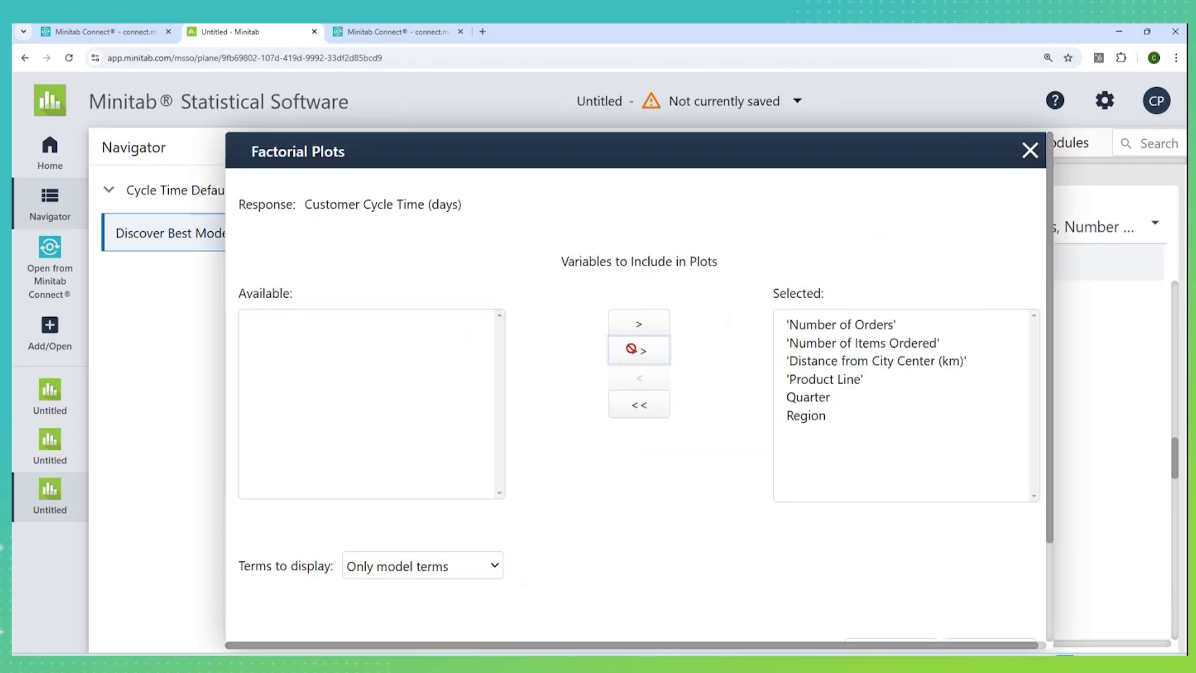
scroll(756, 413, "down", 2)
left_click(890, 608)
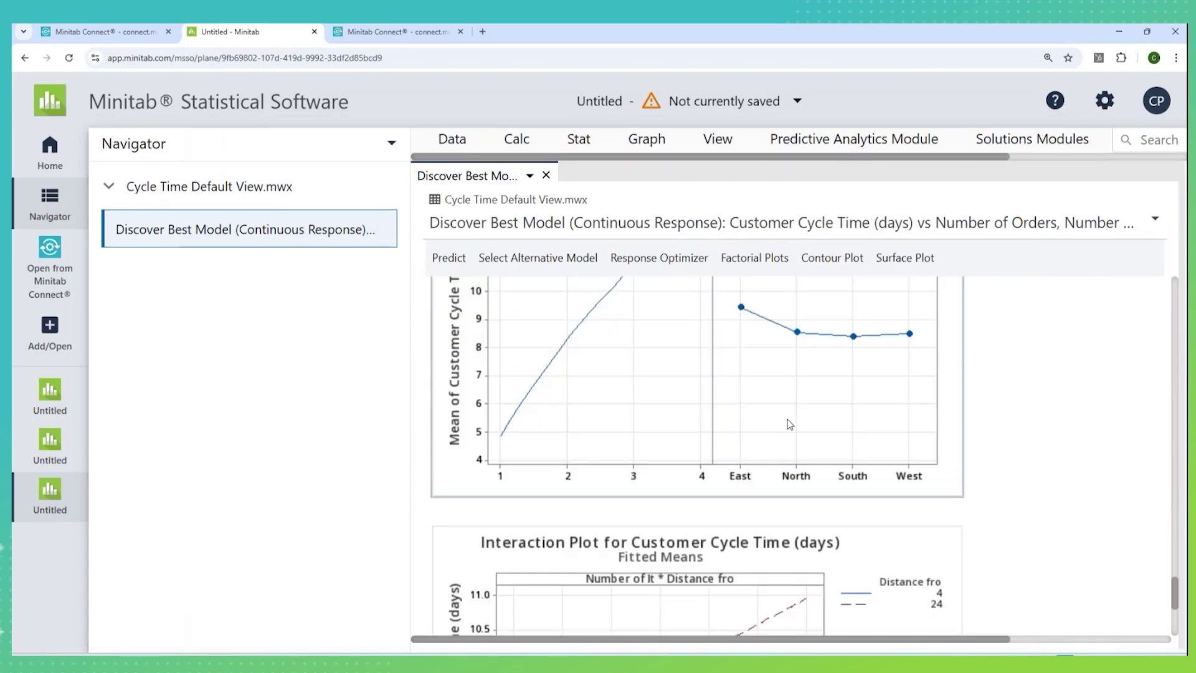
scroll(790, 425, "up", 2)
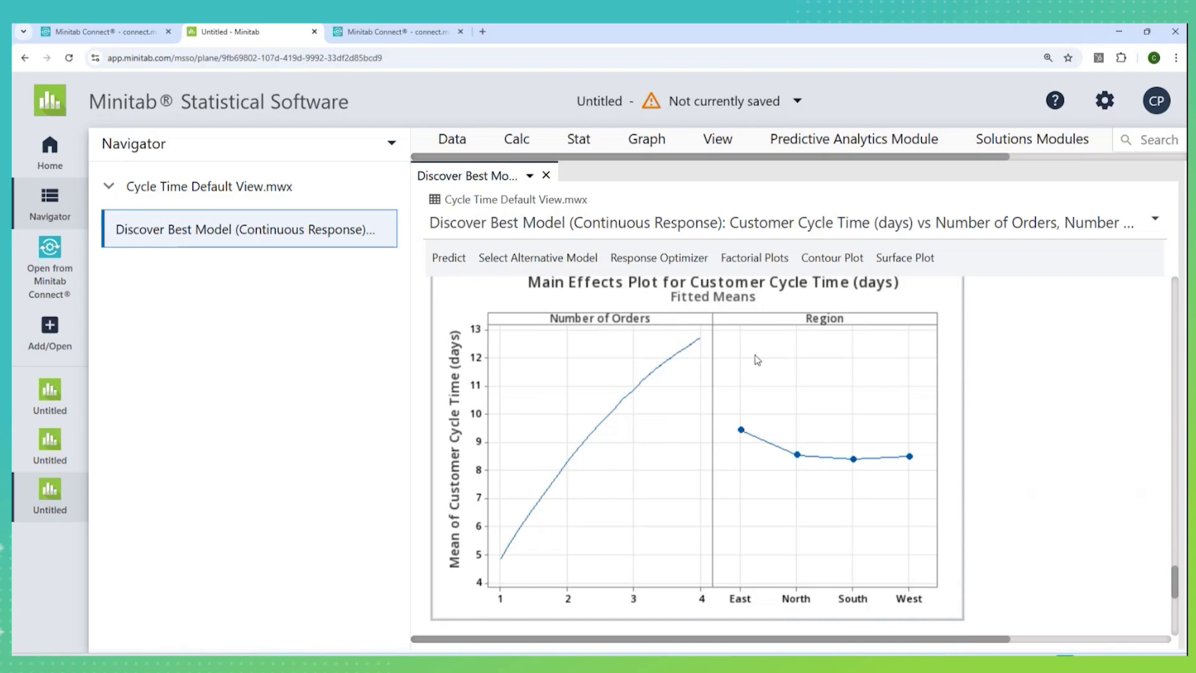
mouse_move(741, 432)
scroll(744, 474, "down", 5)
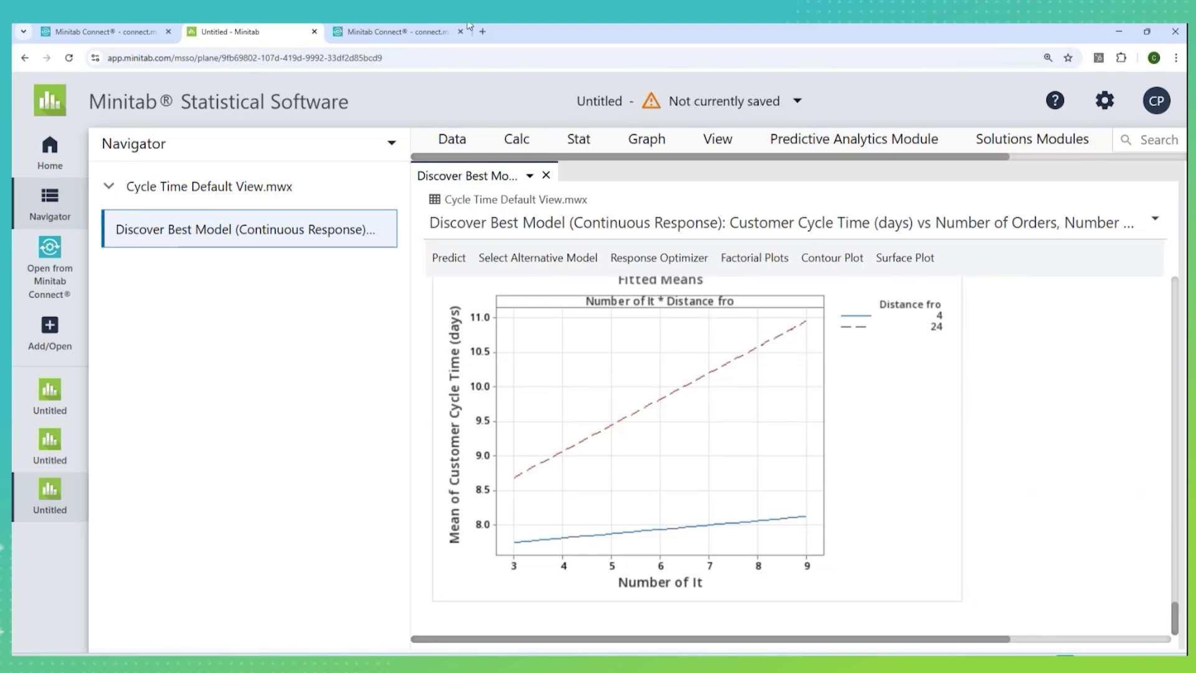
Create a new dashboard from the Minitab Connect Home page.
left_click(140, 32)
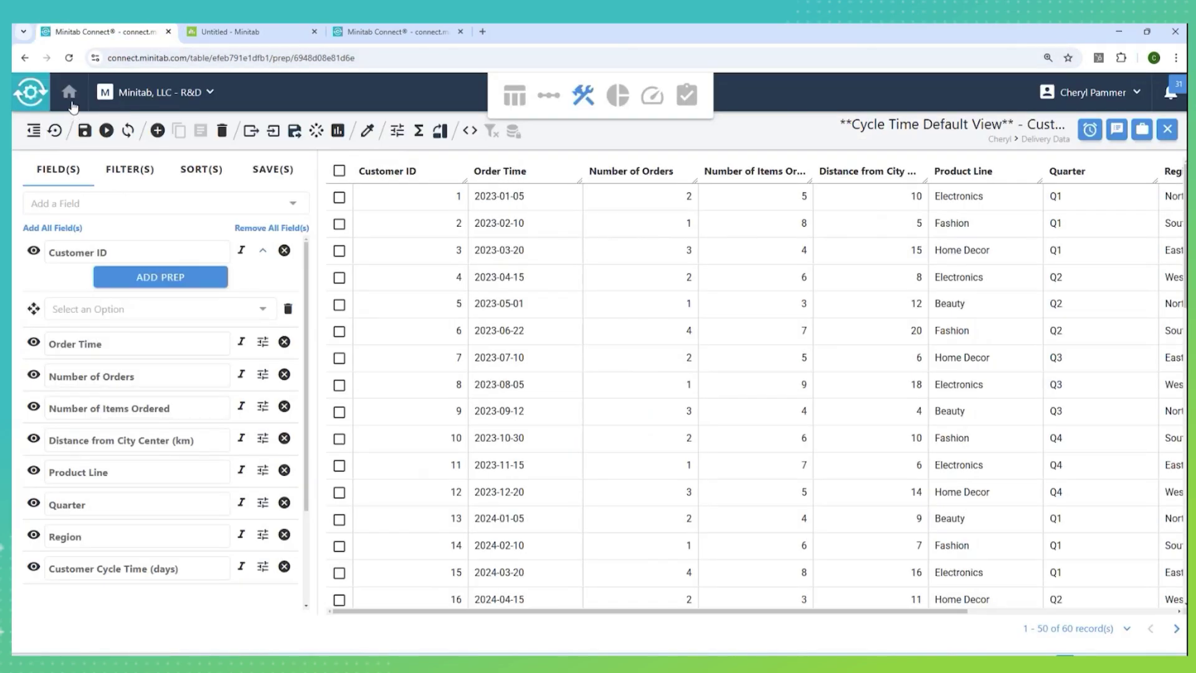
left_click(68, 92)
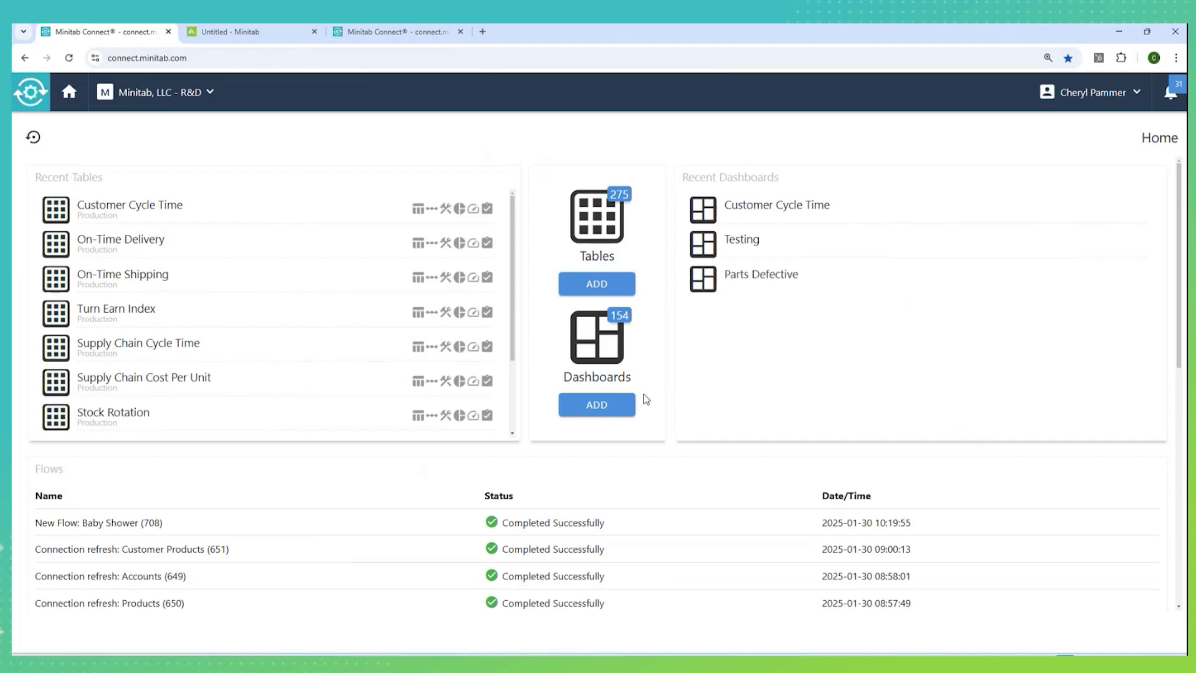
left_click(604, 405)
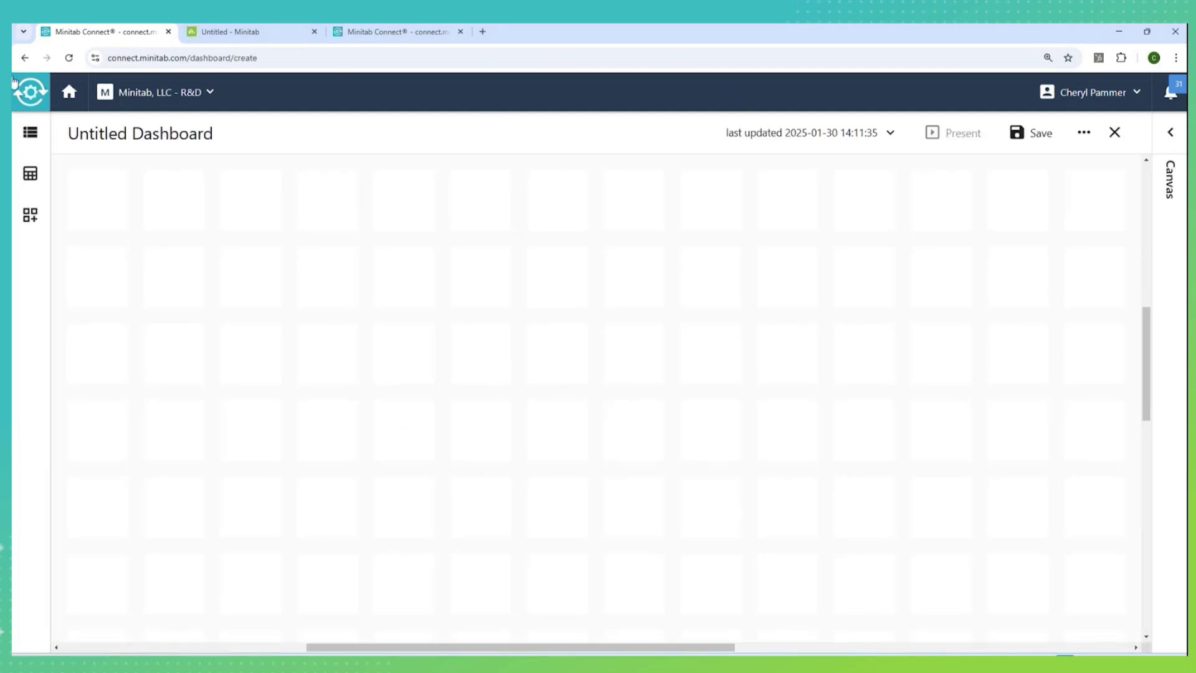
Add Delivery Data > Customer Cycle Time's Cycle Time Default View as the dashboard's data source.
left_click(35, 174)
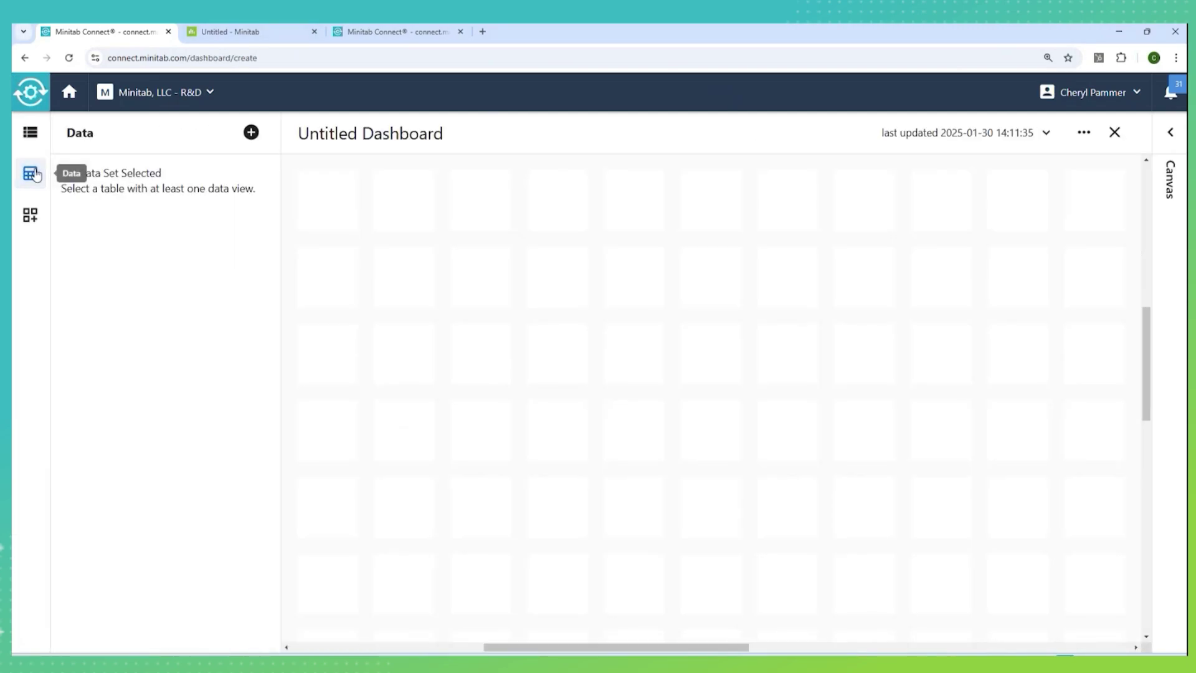
left_click(251, 132)
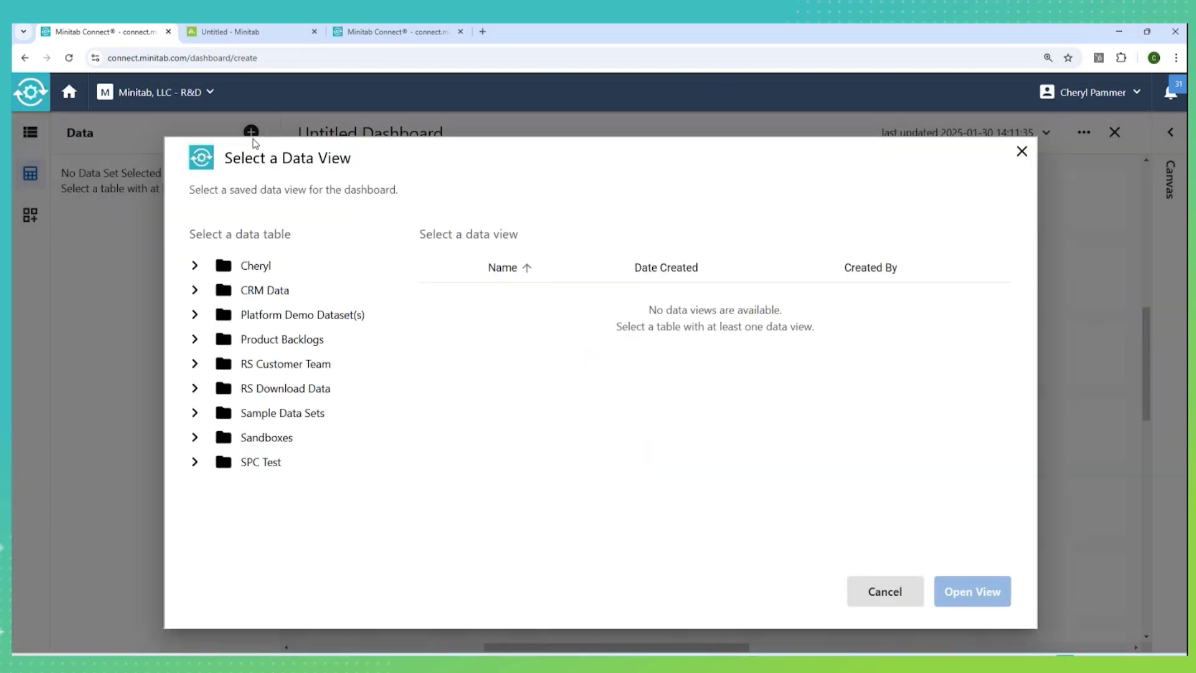
left_click(268, 267)
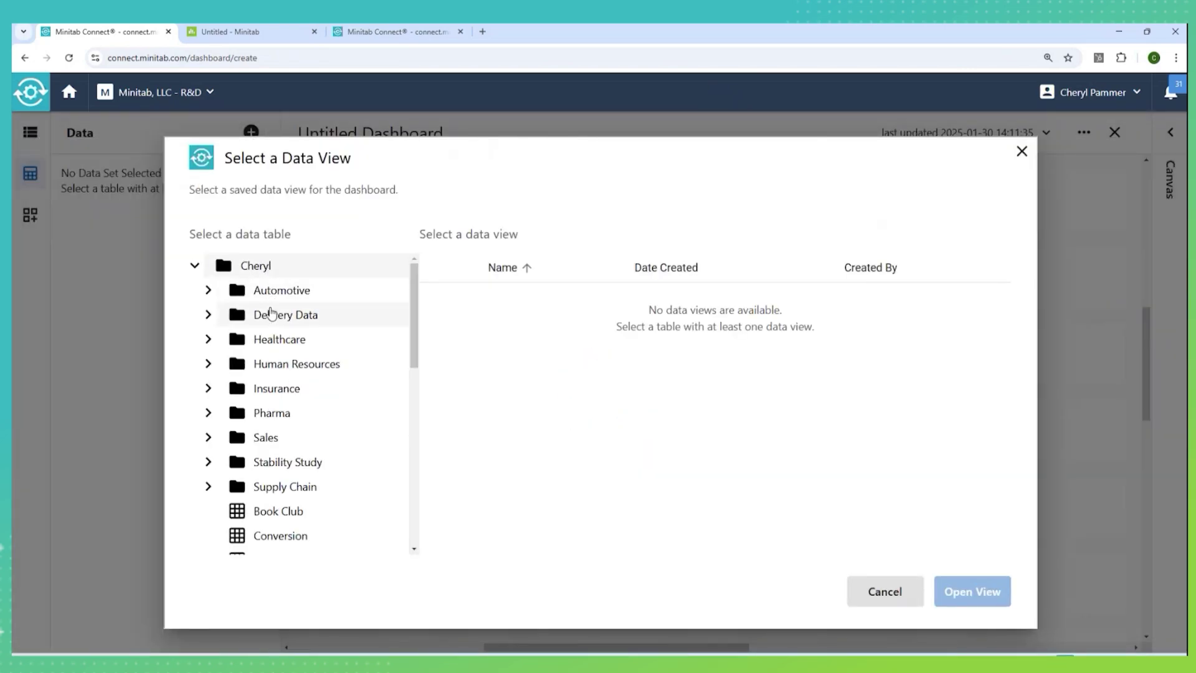
left_click(269, 317)
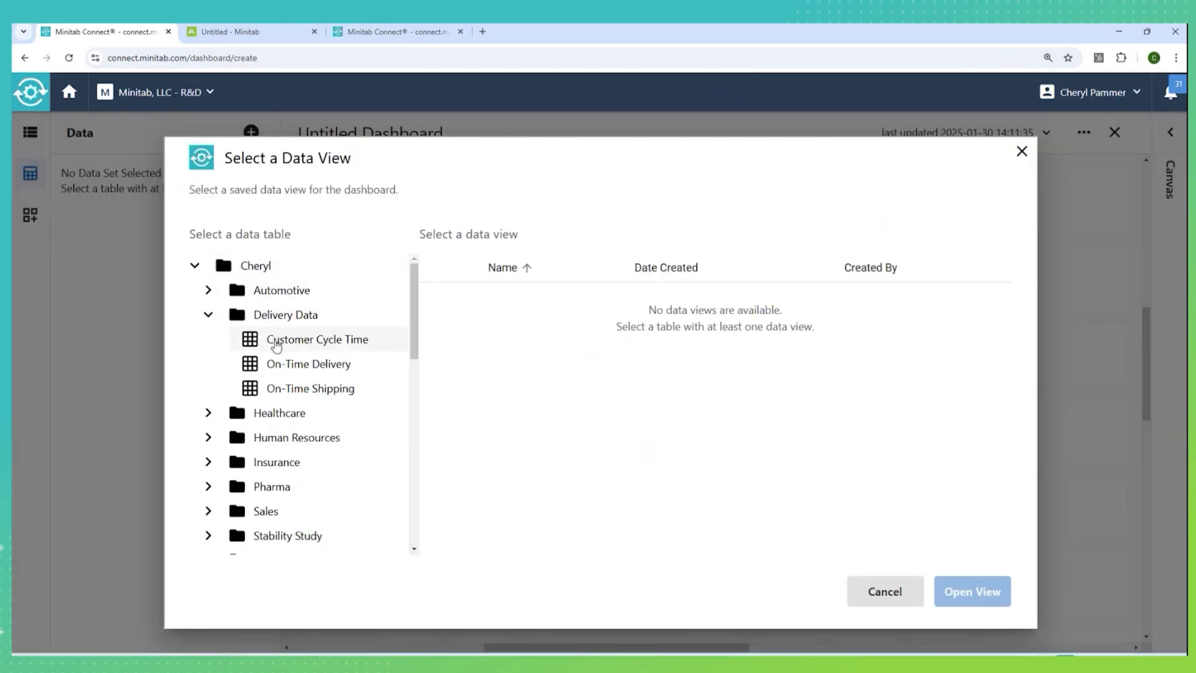
left_click(276, 343)
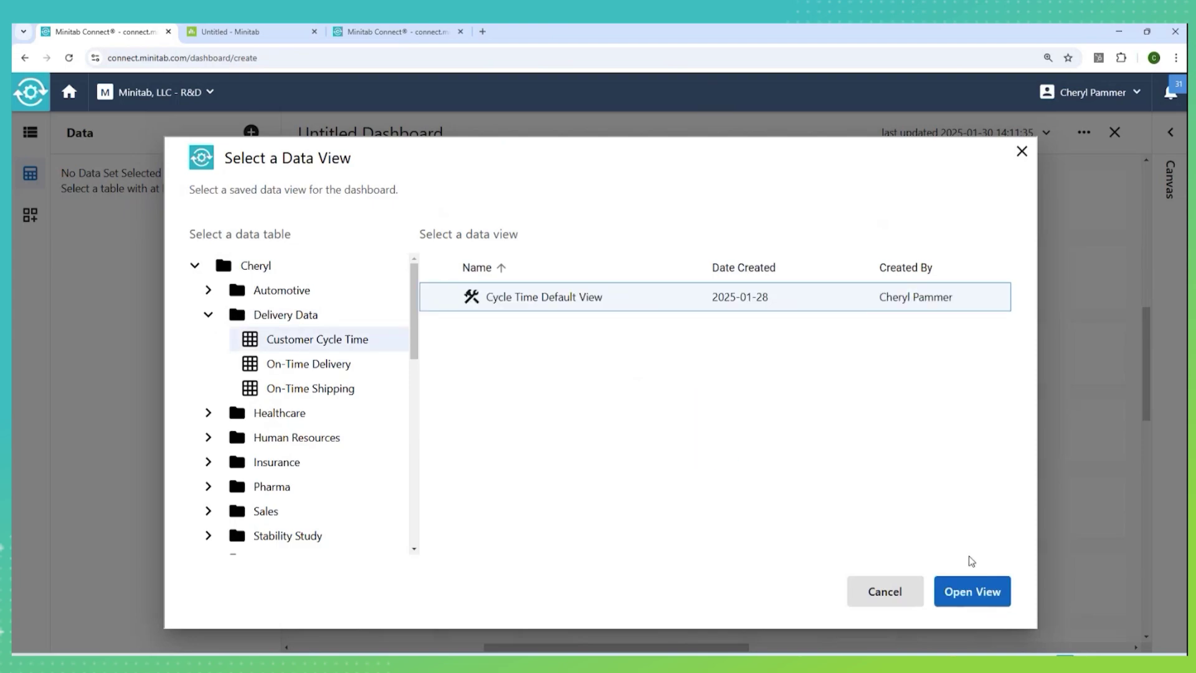
left_click(981, 592)
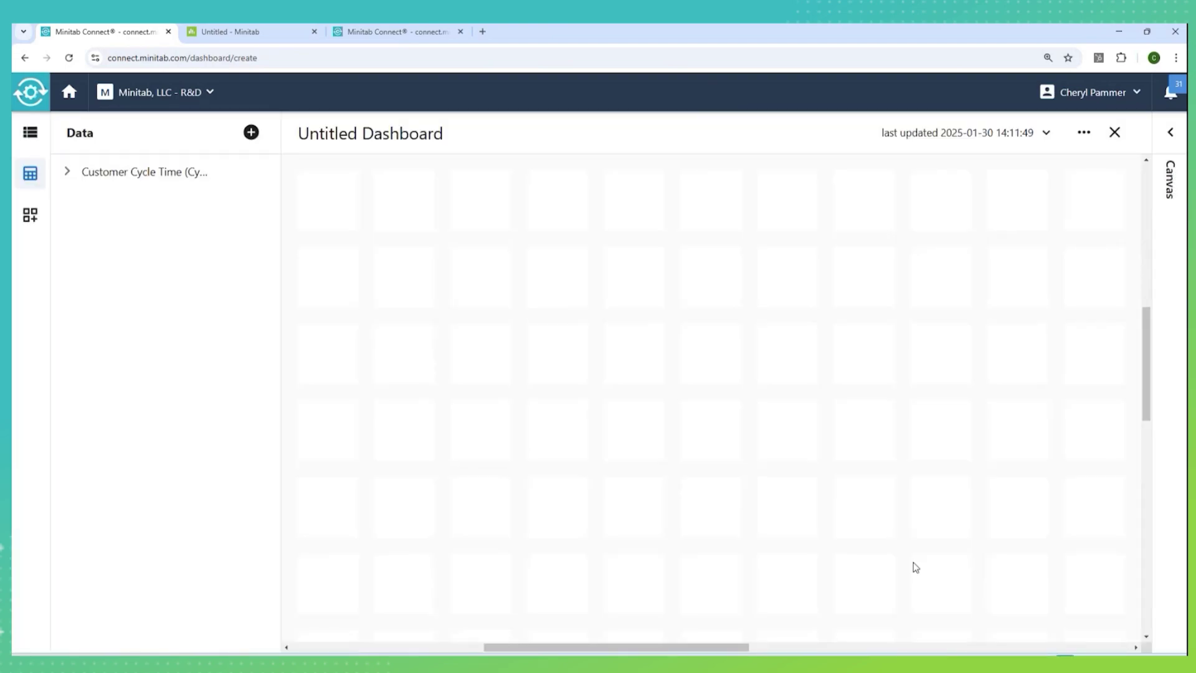
Place a Date range slicer on the dashboard canvas.
left_click(30, 215)
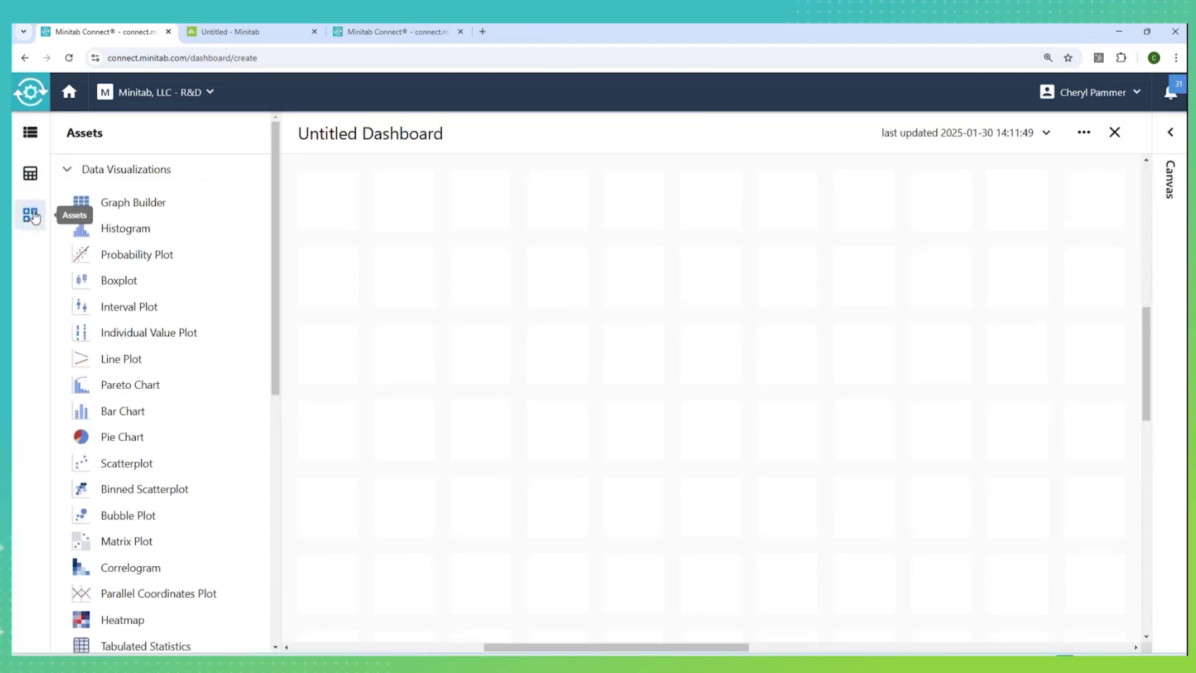
scroll(205, 291, "down", 2)
scroll(203, 297, "down", 5)
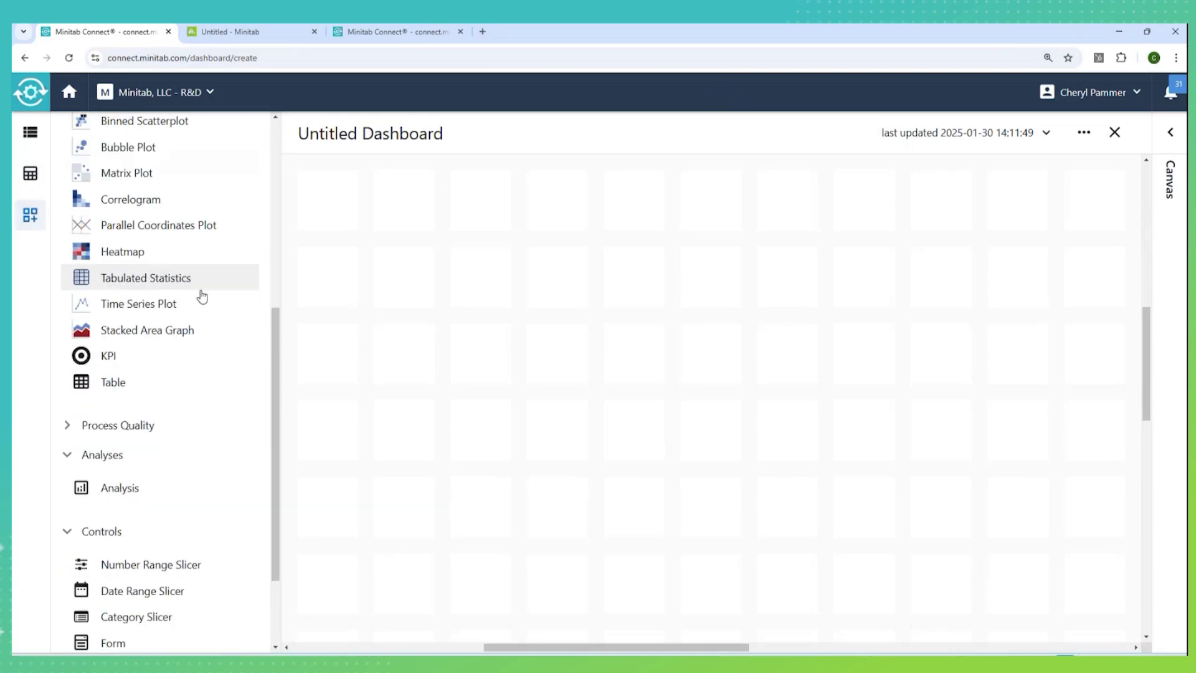
scroll(200, 297, "down", 1)
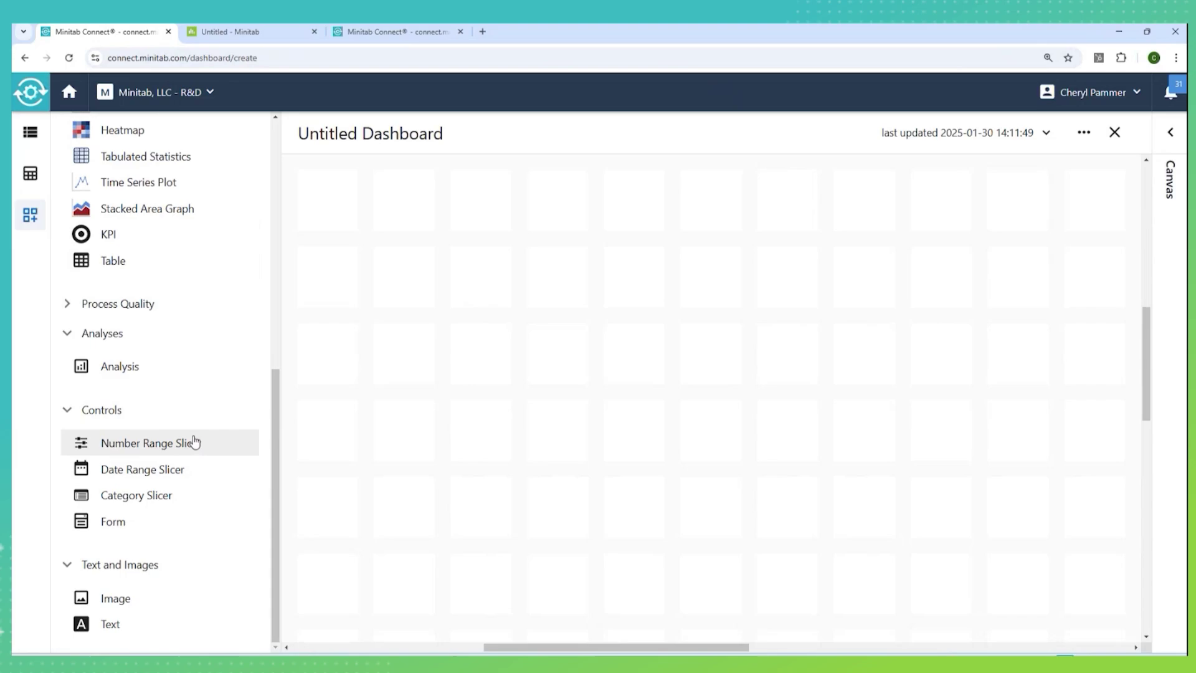
left_click_drag(177, 470, 370, 197)
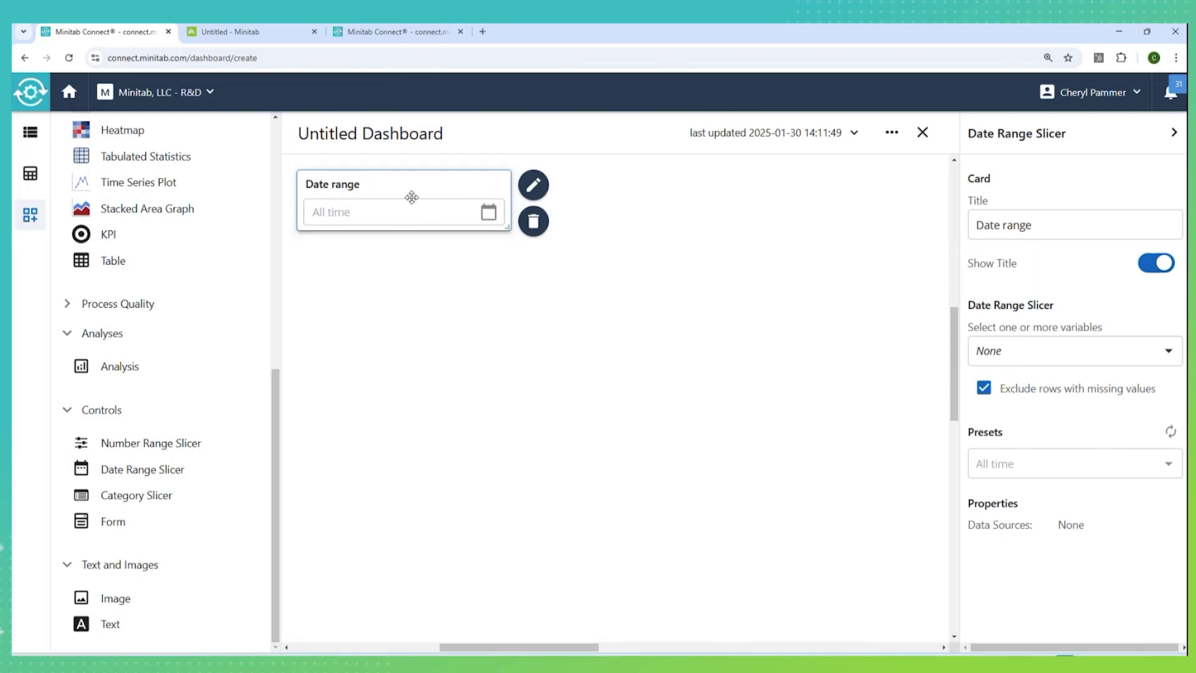
Add a category slicer beside it that filters by the Region variable.
left_click(142, 501)
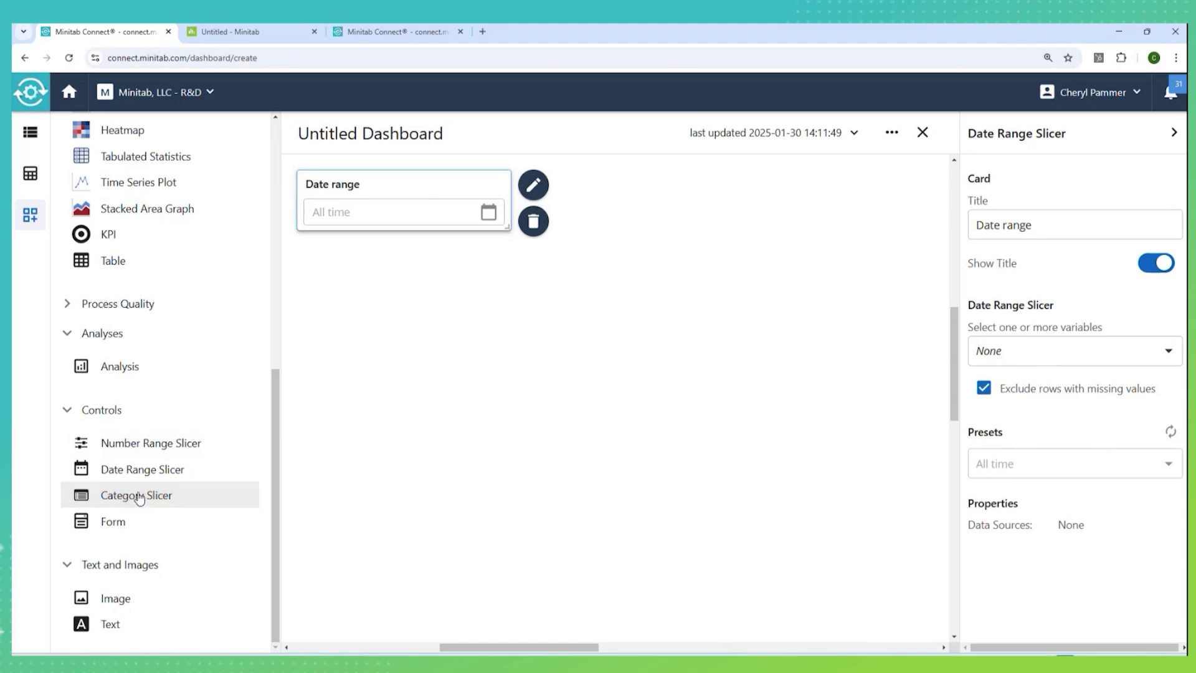
left_click_drag(140, 498, 561, 200)
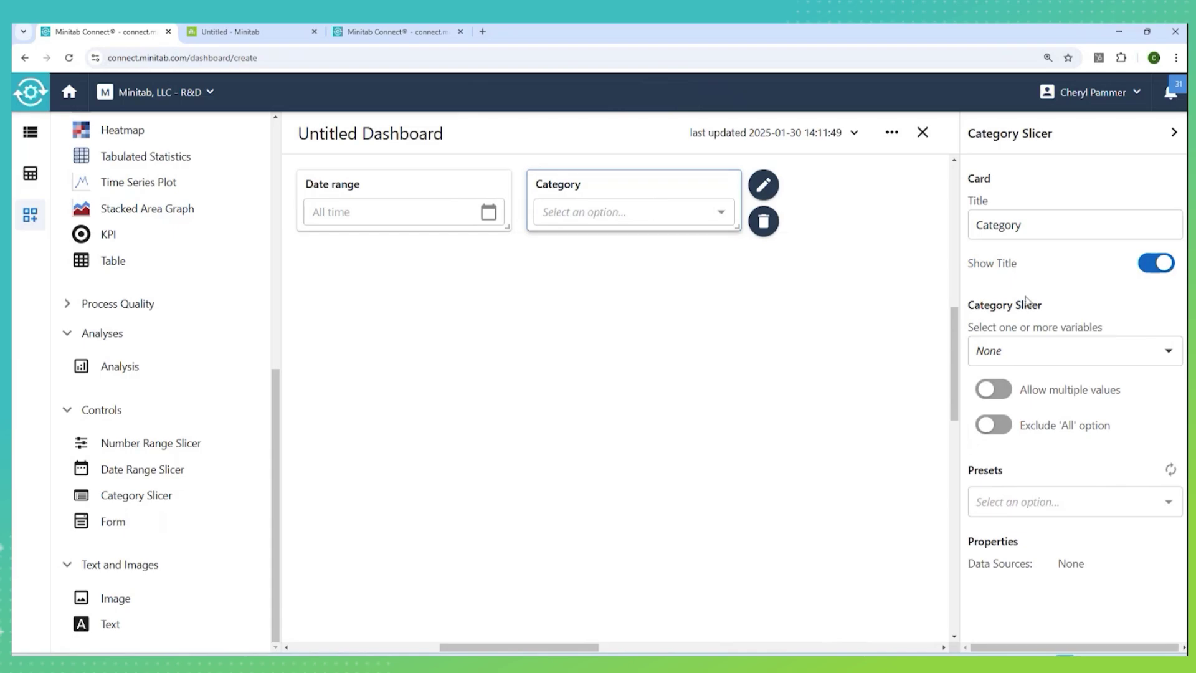
left_click(1031, 350)
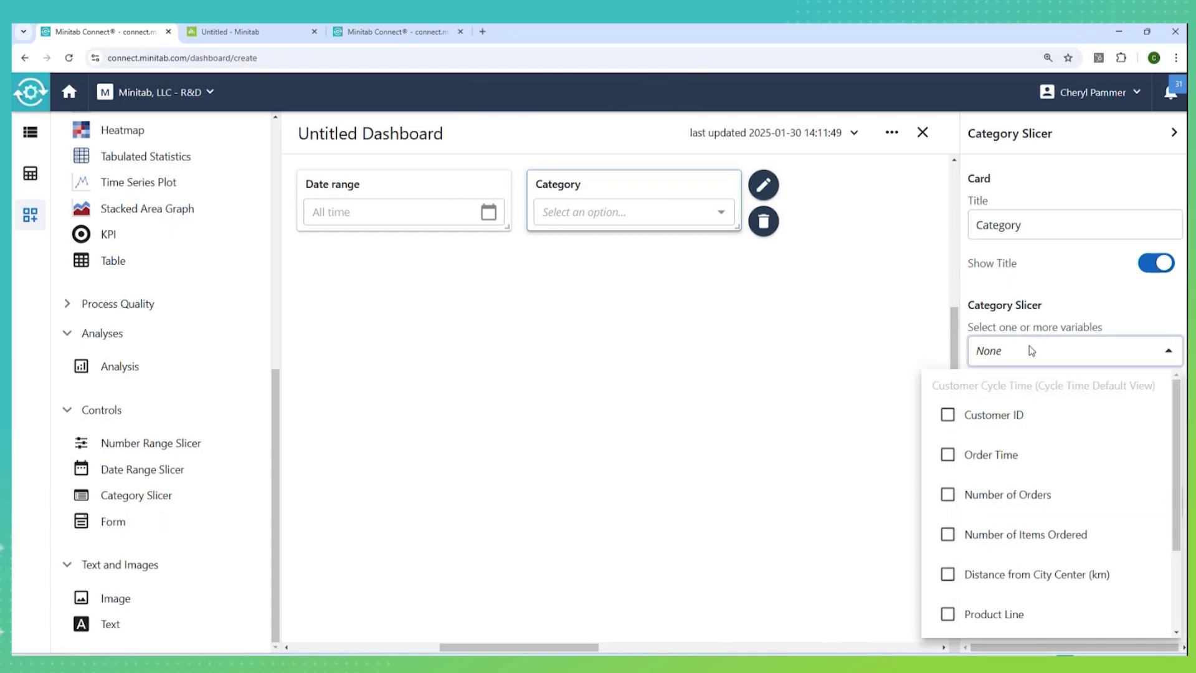
scroll(1037, 555, "down", 3)
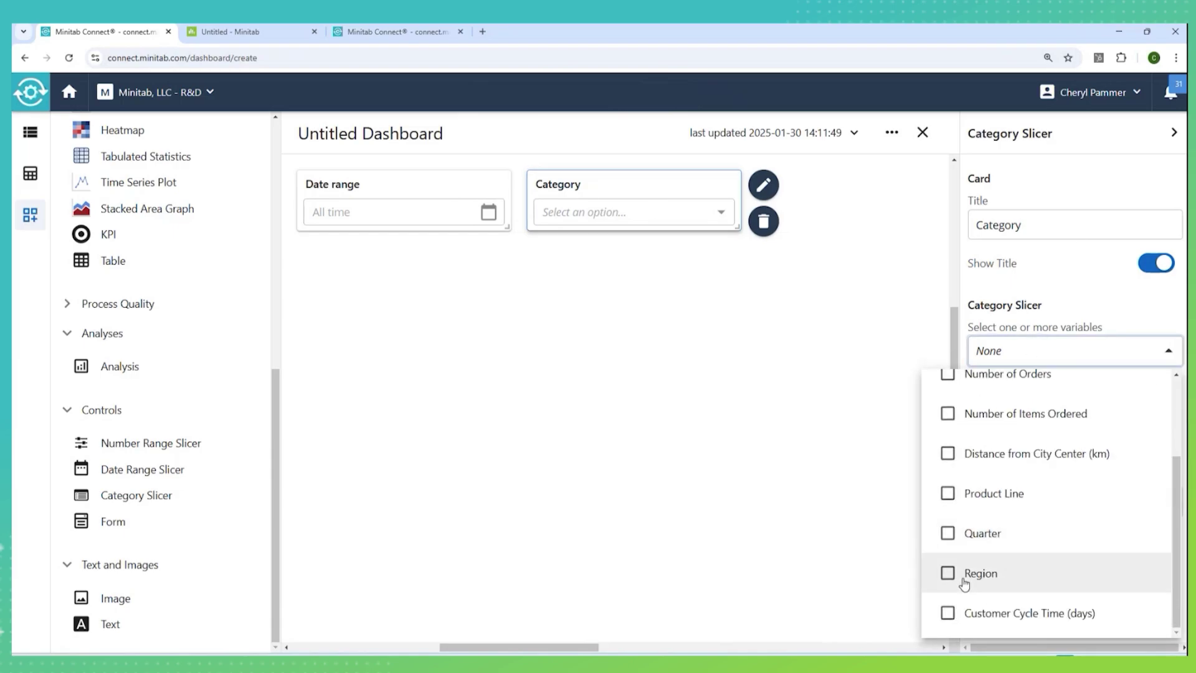
left_click(949, 578)
left_click(783, 381)
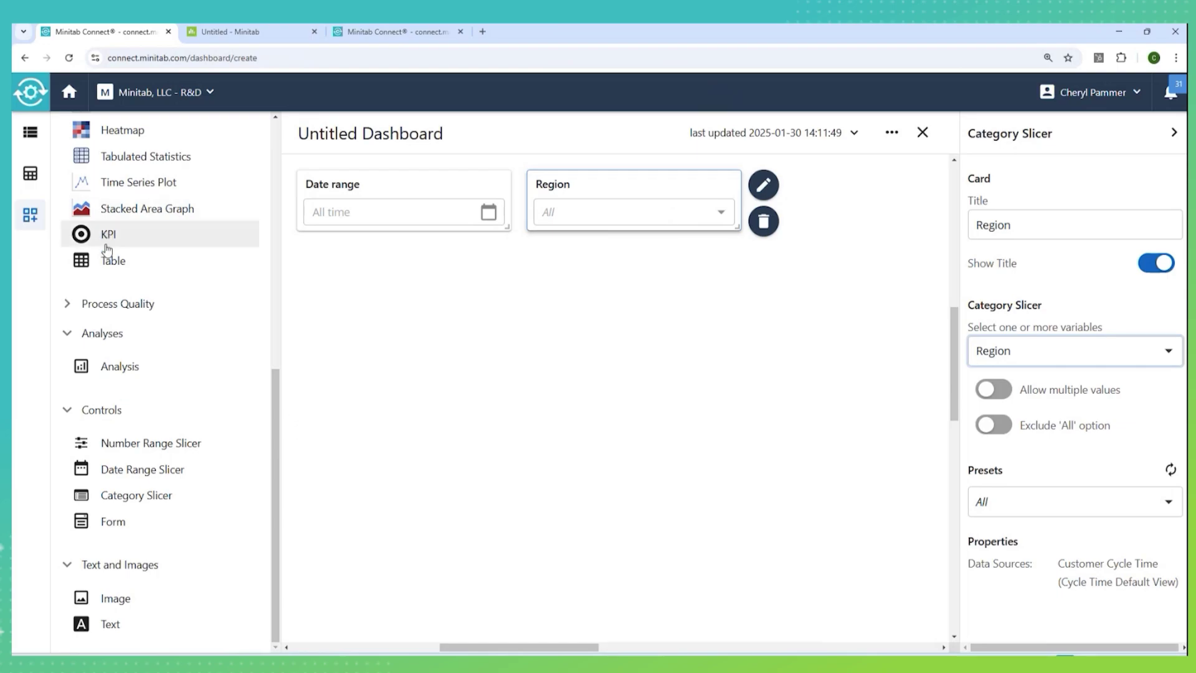
Add a KPI card showing the Mean of Customer Cycle Time (days).
left_click_drag(111, 234, 769, 200)
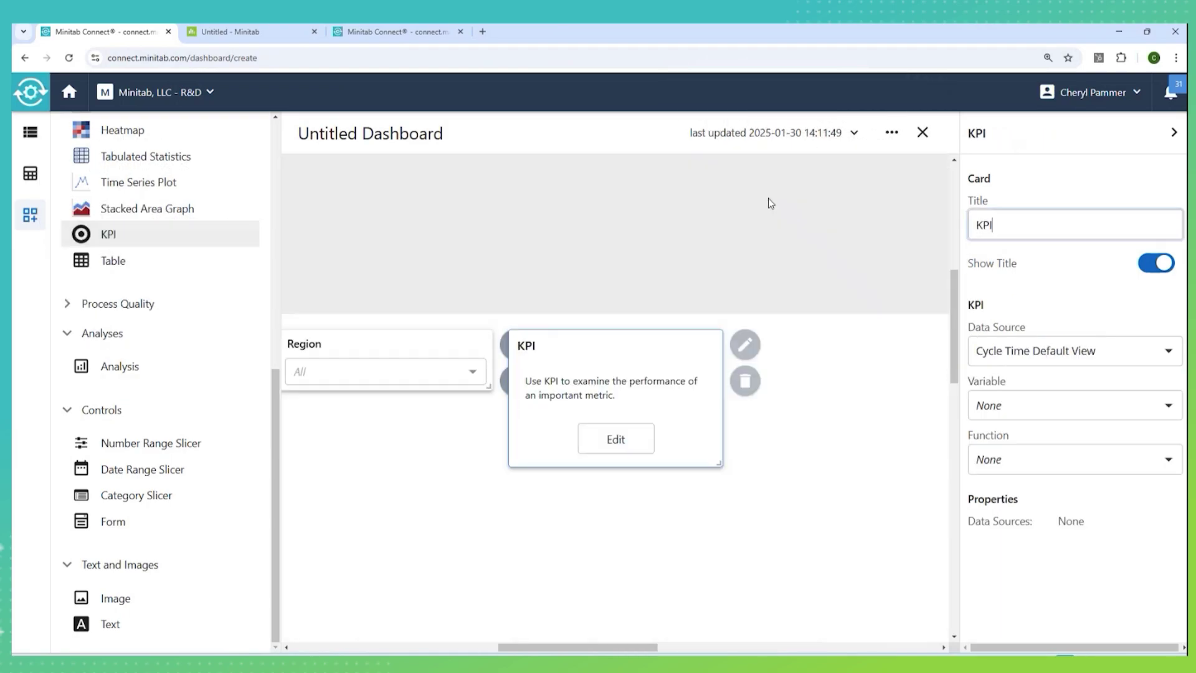
left_click(633, 443)
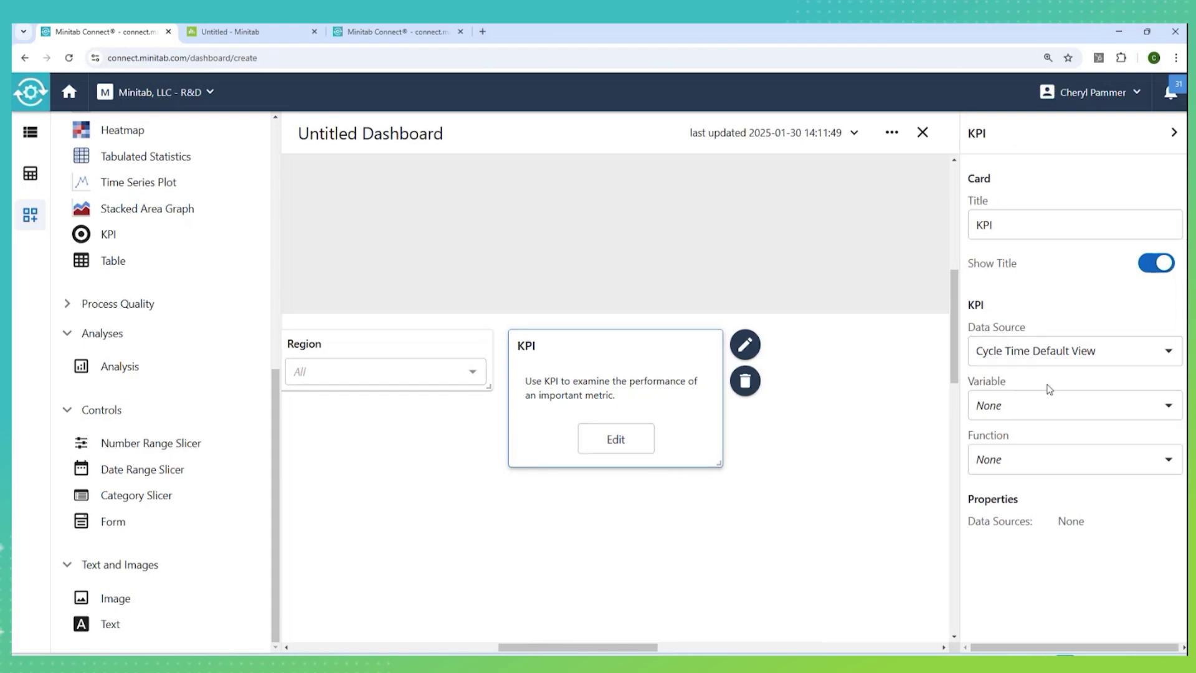
left_click(1047, 413)
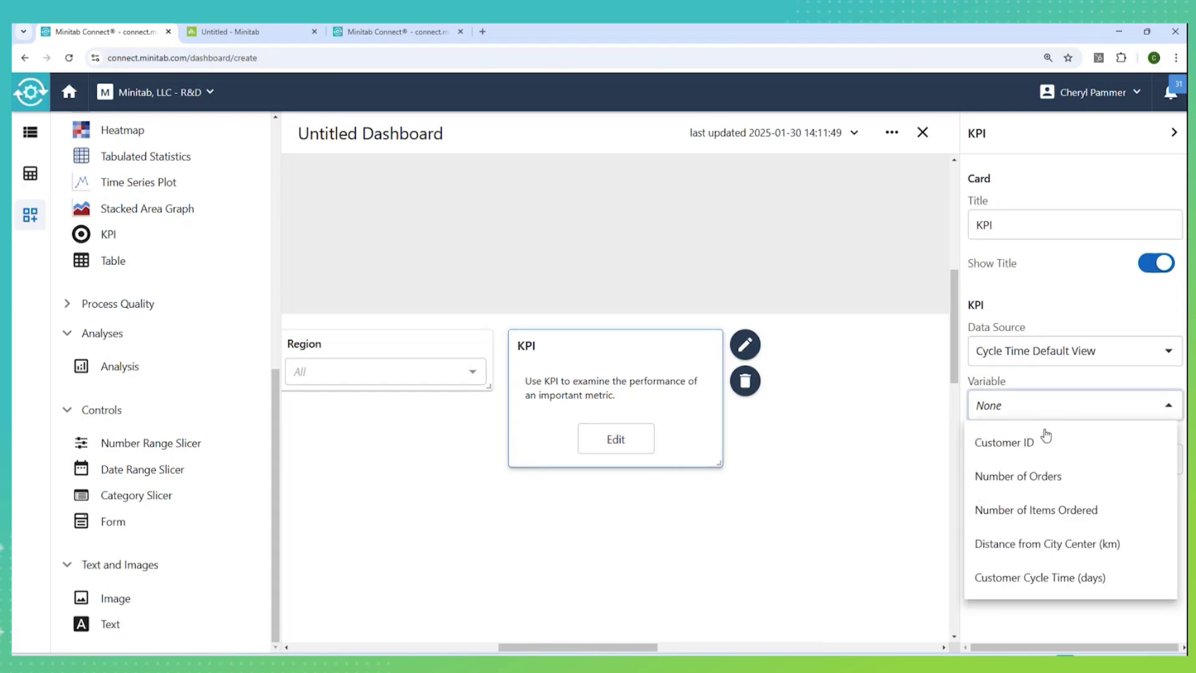
left_click(1074, 575)
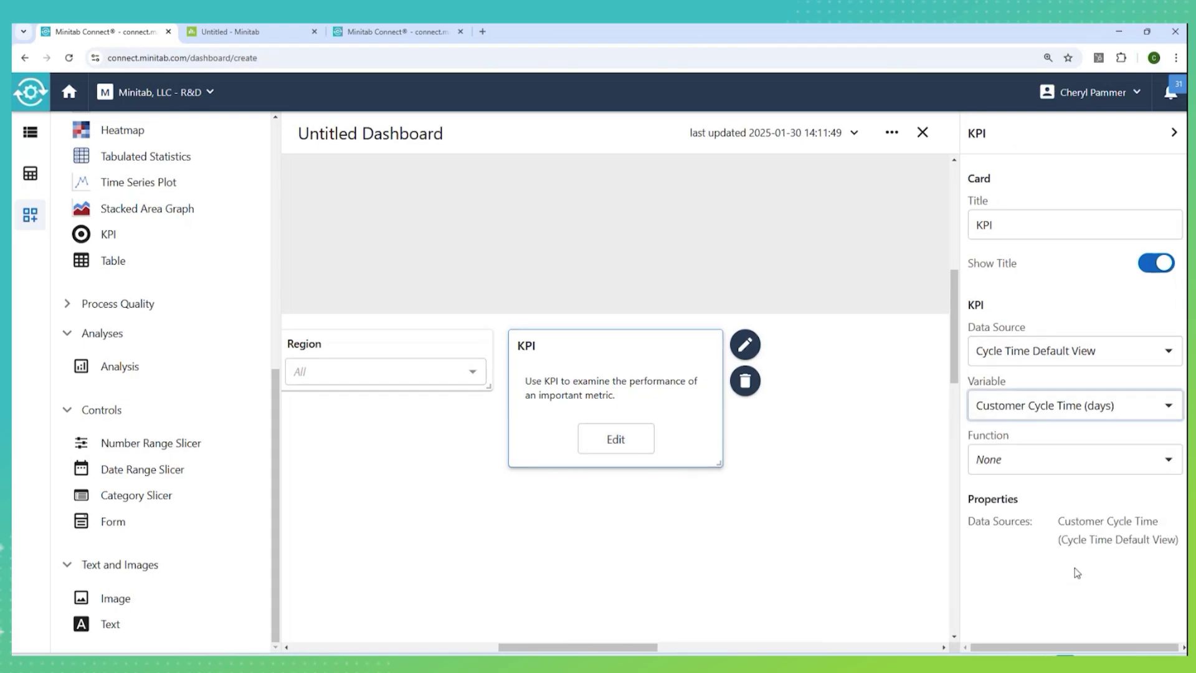
left_click(1071, 456)
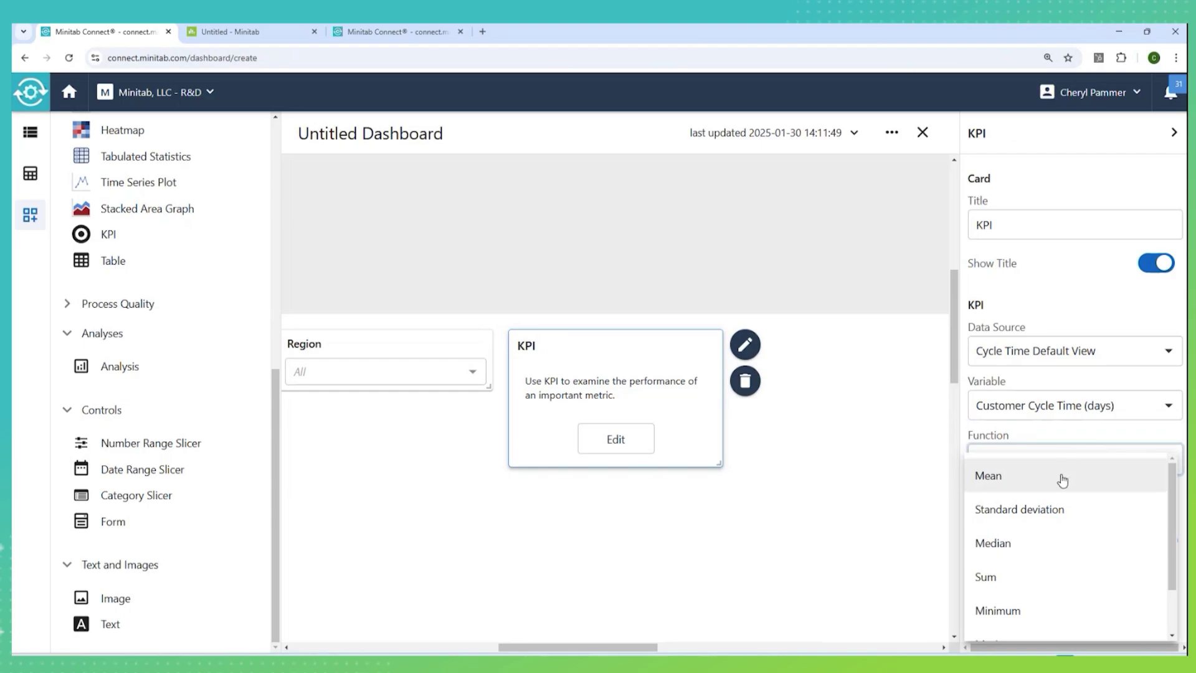
left_click(1062, 479)
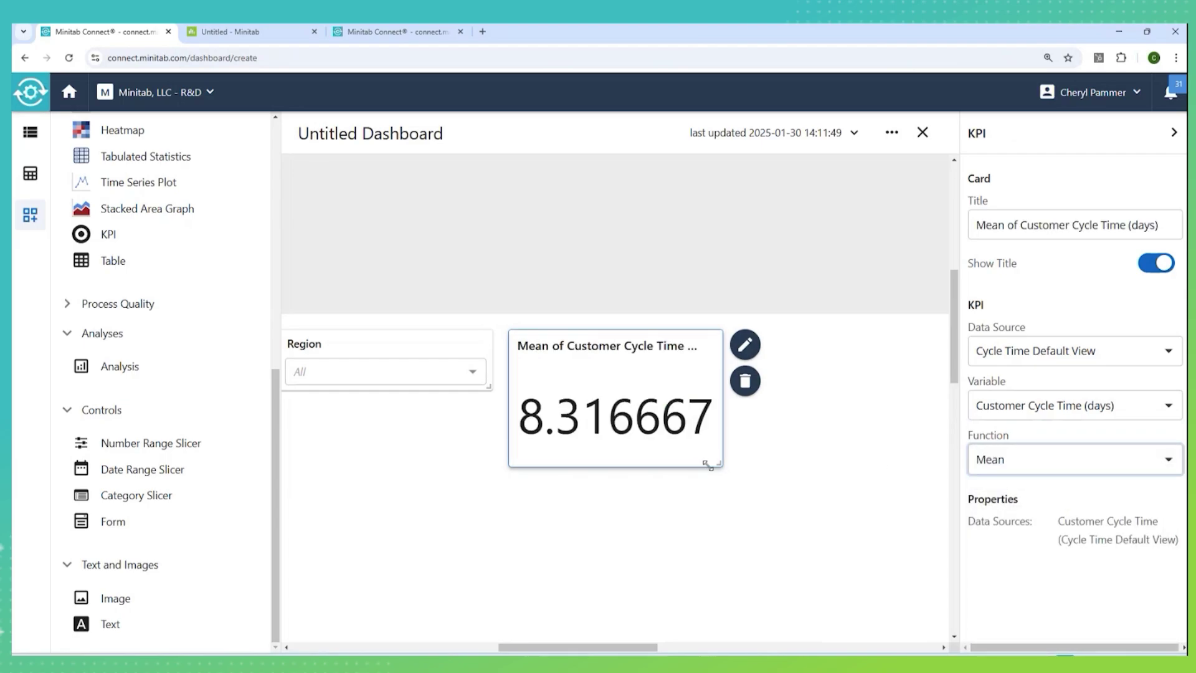
Resize the KPI card to a shorter, compact height beside the slicers.
left_click_drag(717, 460, 674, 383)
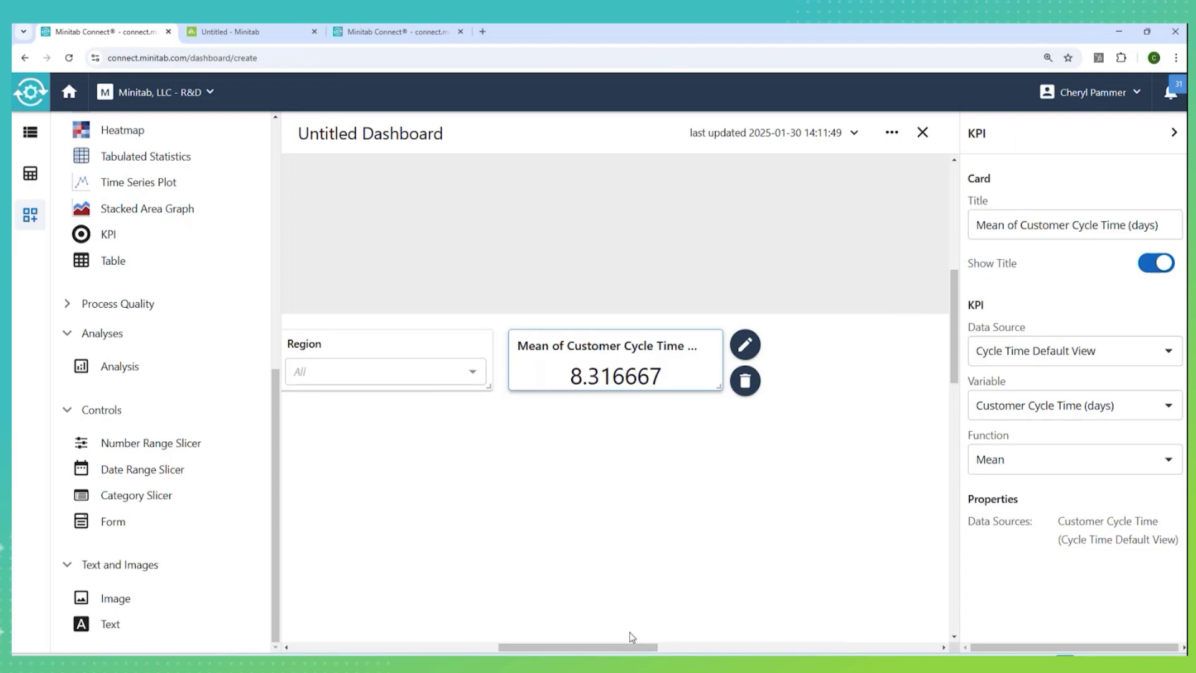
scroll(689, 577, "down", 2)
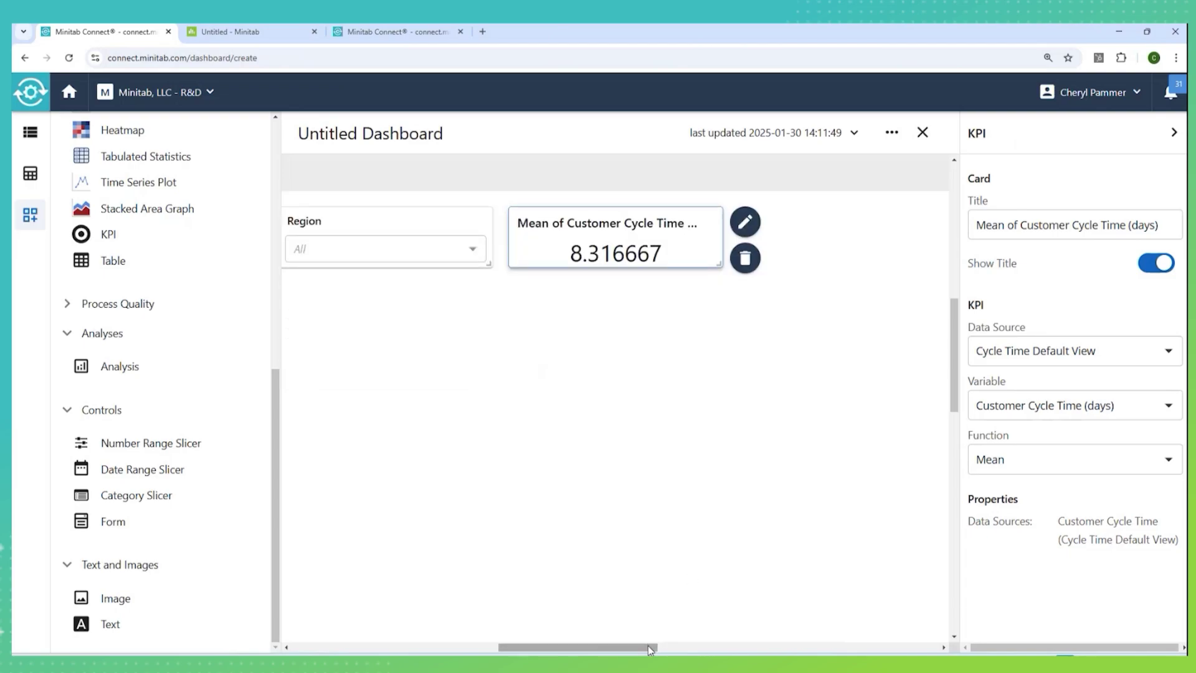
left_click_drag(649, 649, 590, 644)
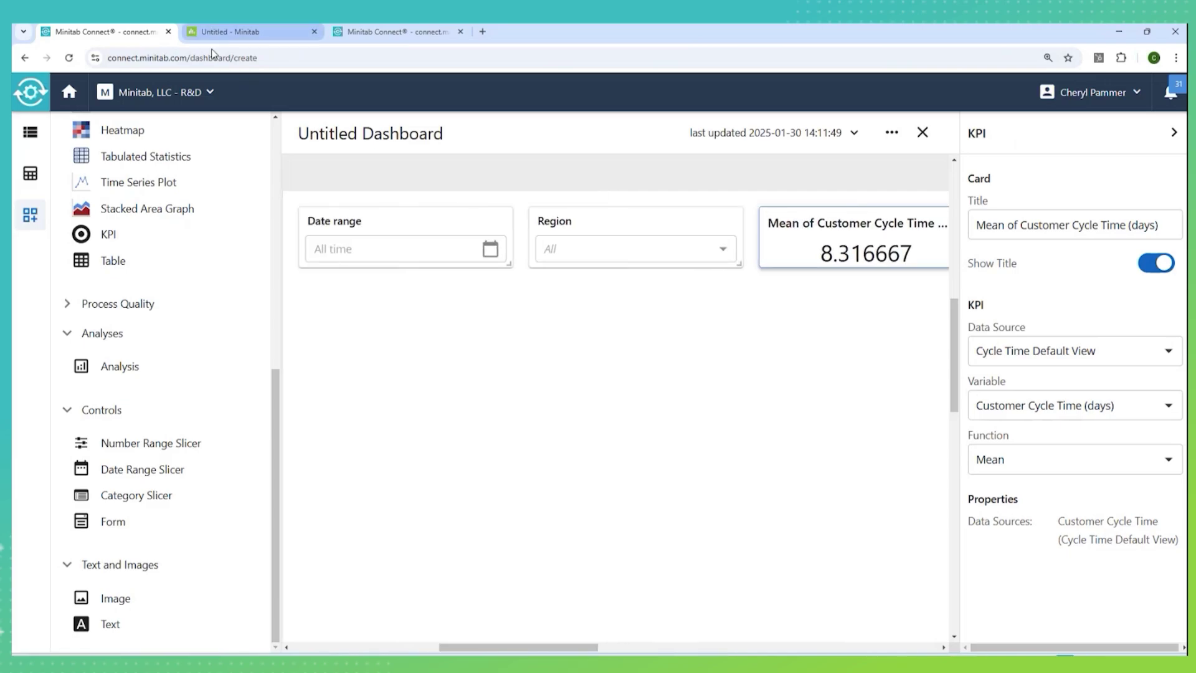
scroll(208, 218, "up", 8)
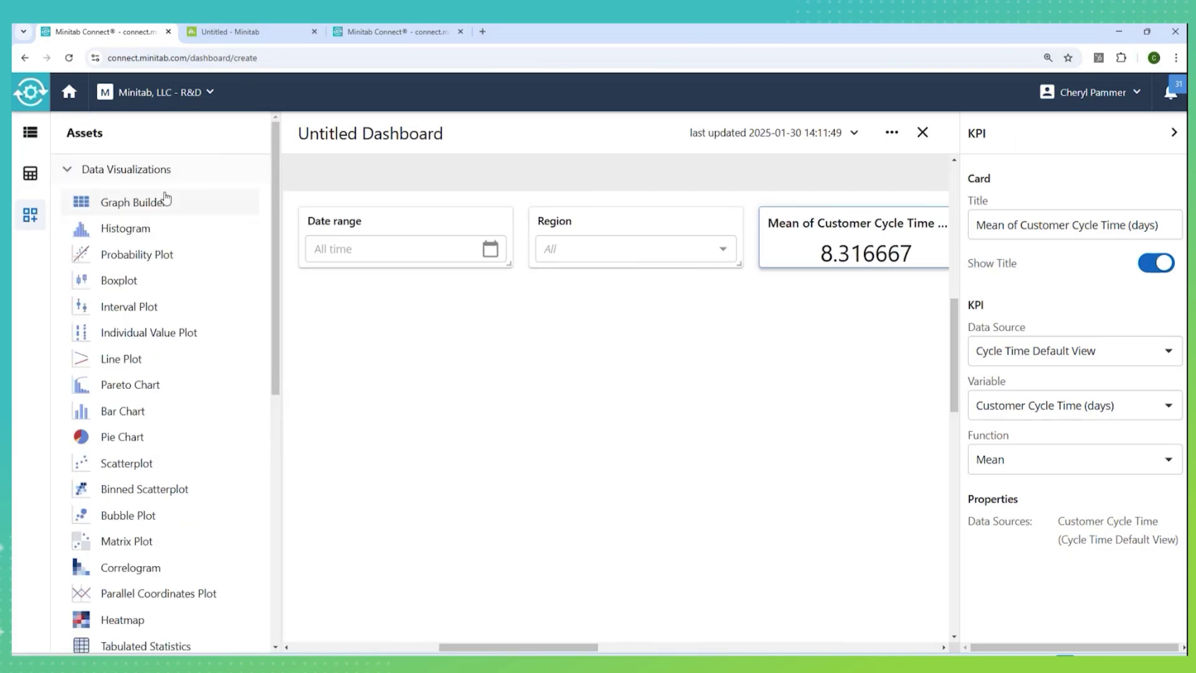
Add a Graph Builder card using Customer Cycle Time, Distance from City Center, Number of Orders and Region.
left_click_drag(165, 203, 316, 309)
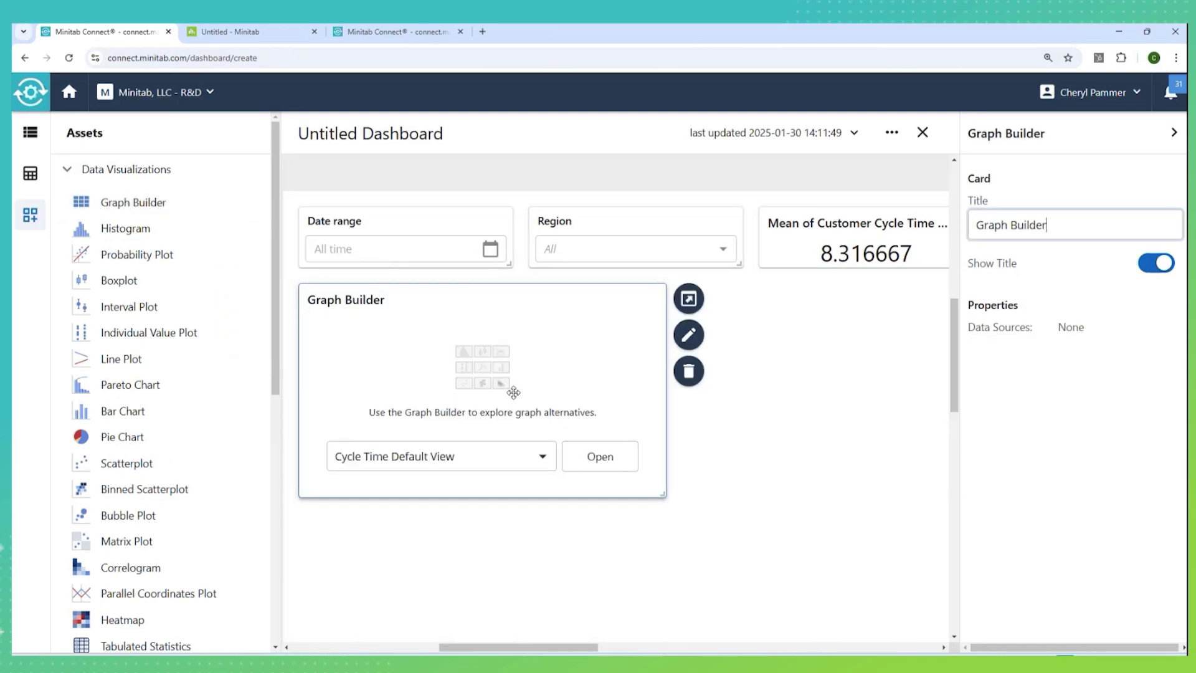
left_click(600, 460)
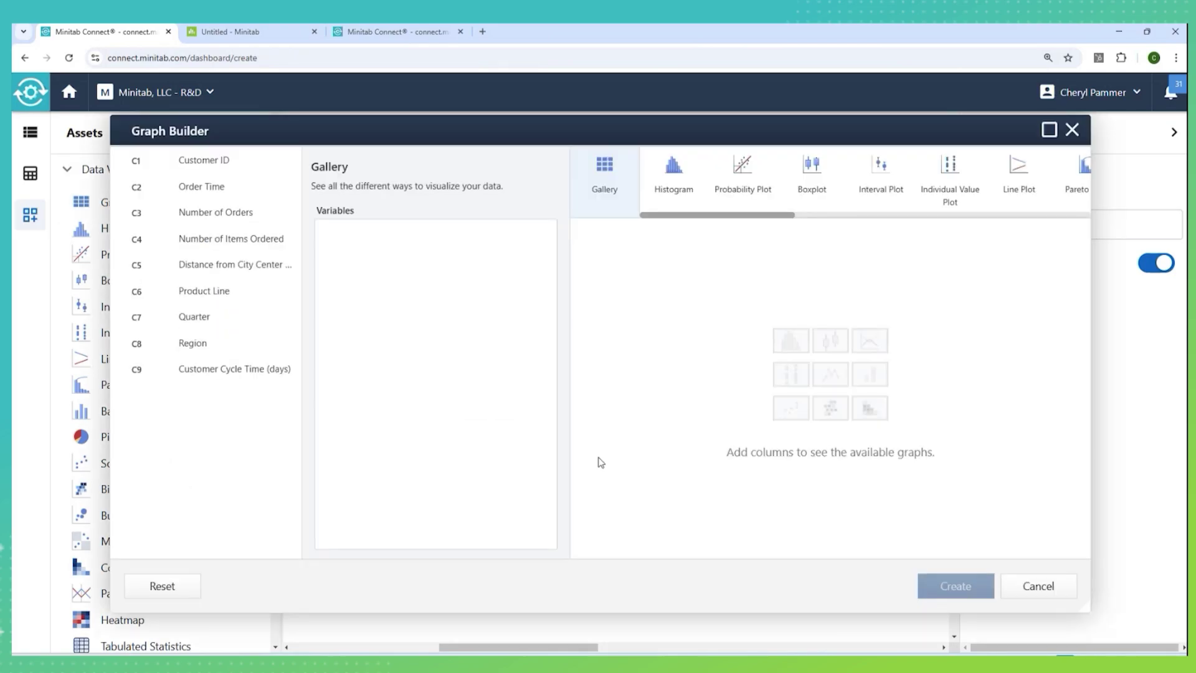
left_click_drag(293, 371, 340, 233)
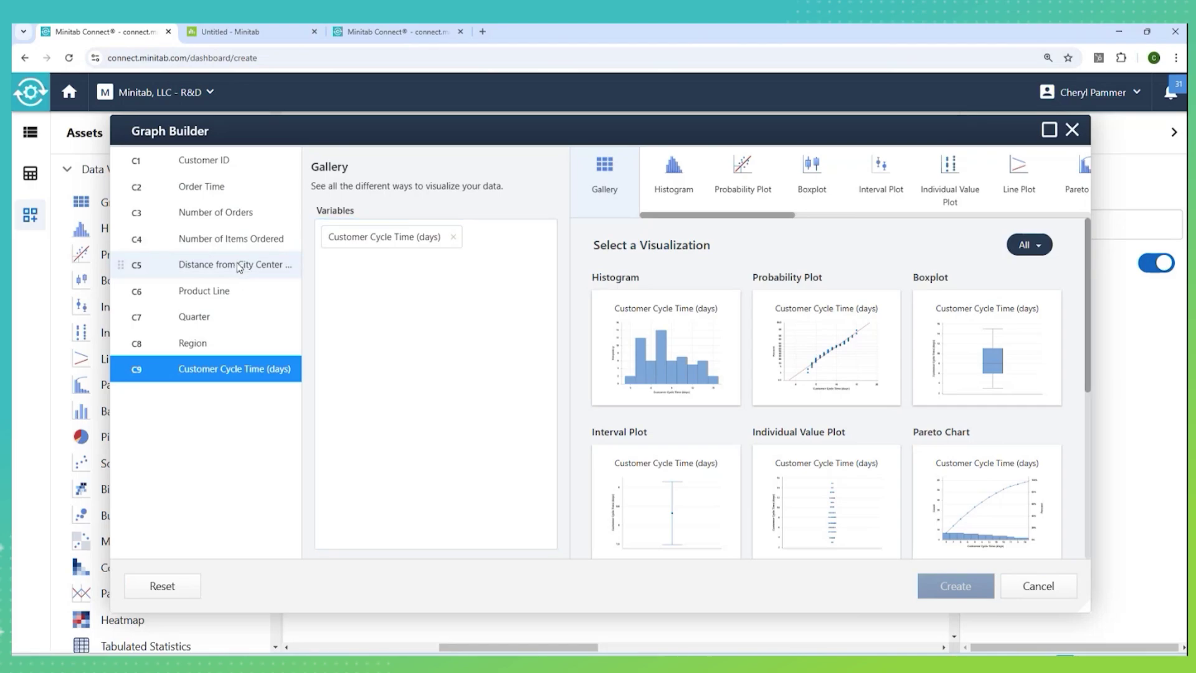
left_click_drag(240, 266, 469, 227)
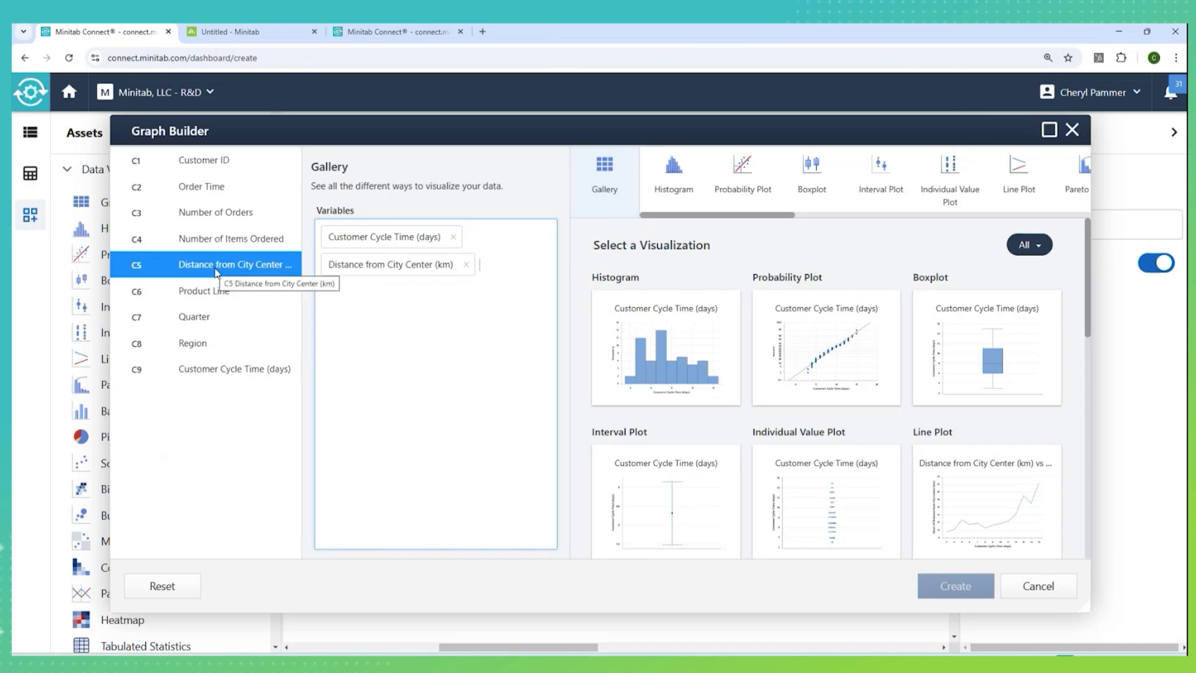
left_click_drag(214, 212, 334, 291)
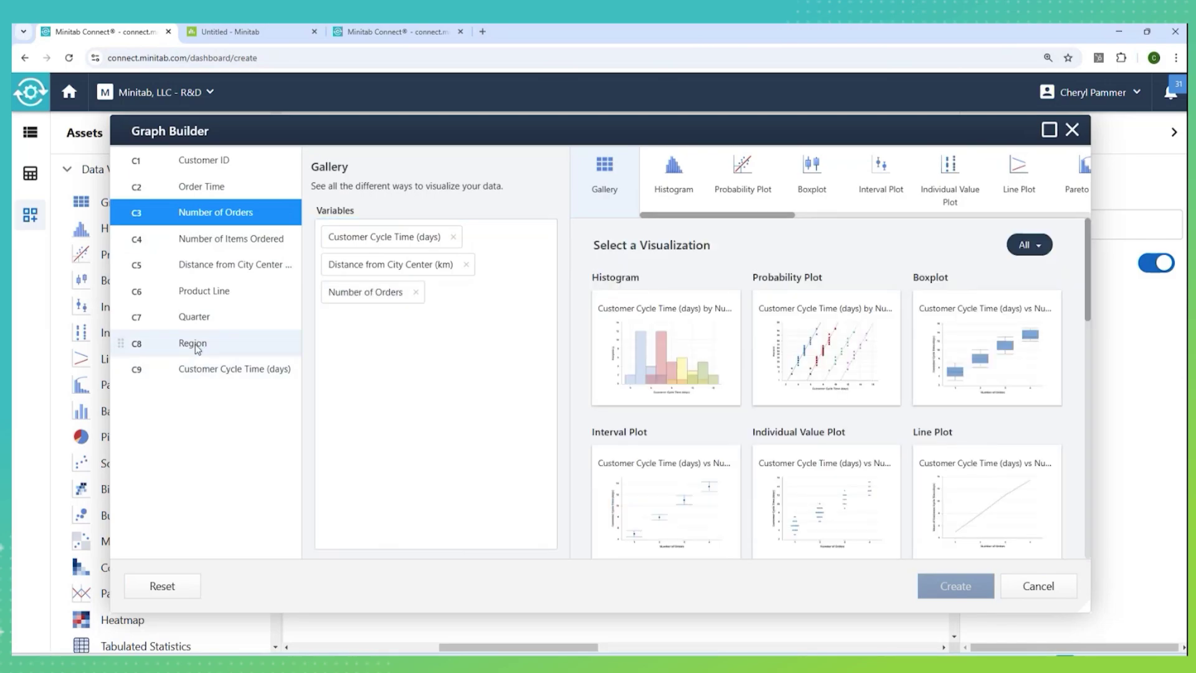
left_click_drag(197, 350, 350, 324)
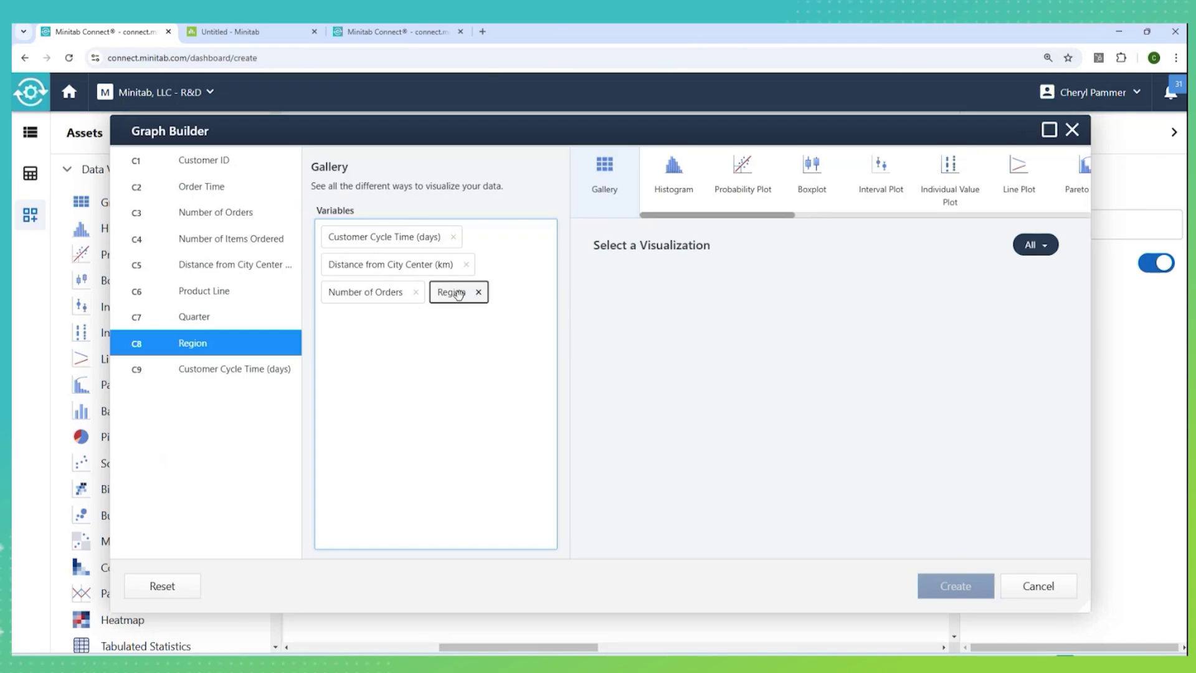
left_click(478, 292)
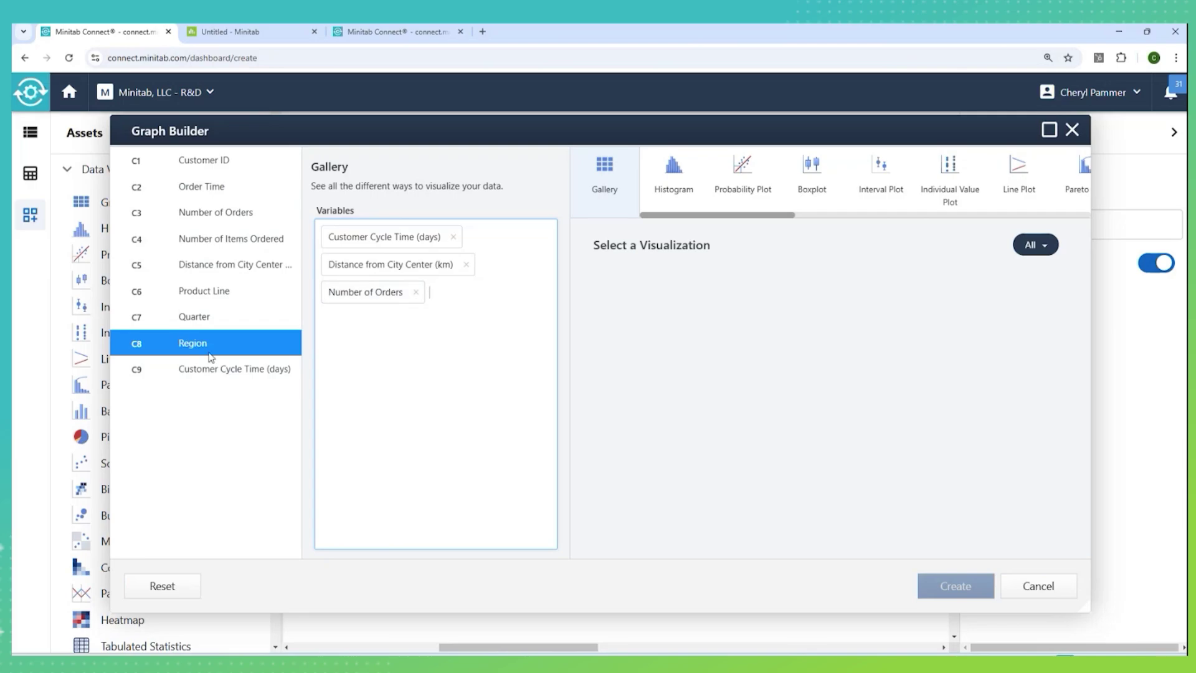
left_click_drag(210, 357, 378, 330)
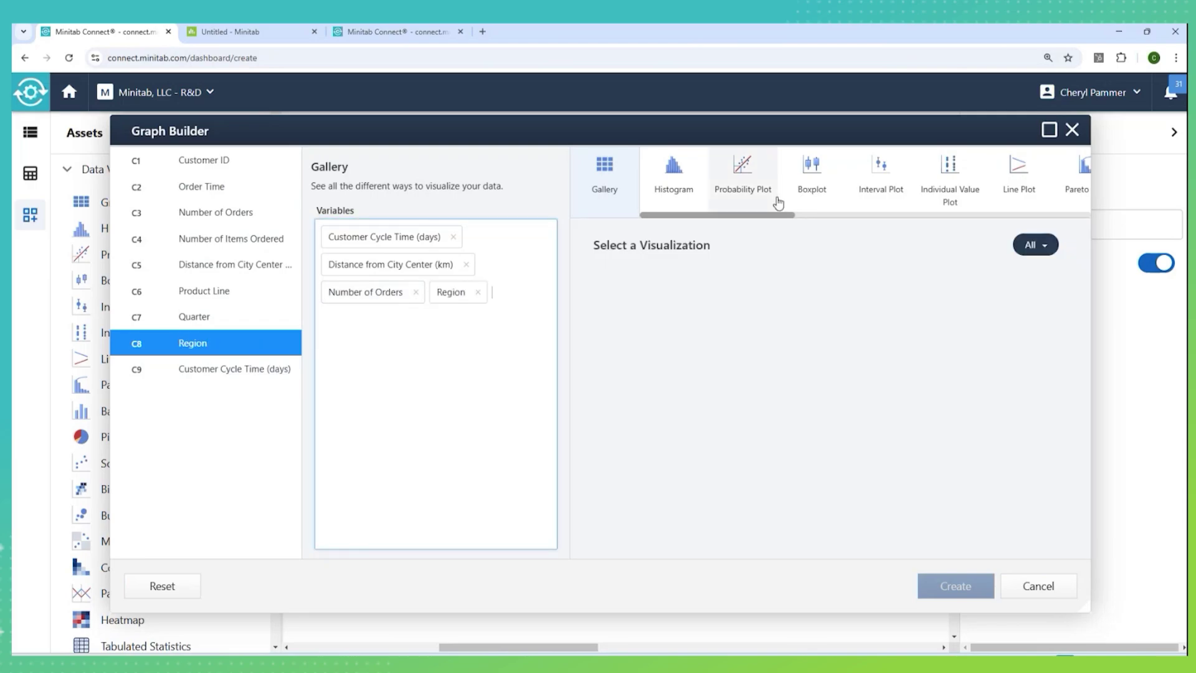
Preview histogram, probability, box, interval, individual value and scatter plots, then choose Bubble Plot.
left_click(674, 168)
left_click(476, 333)
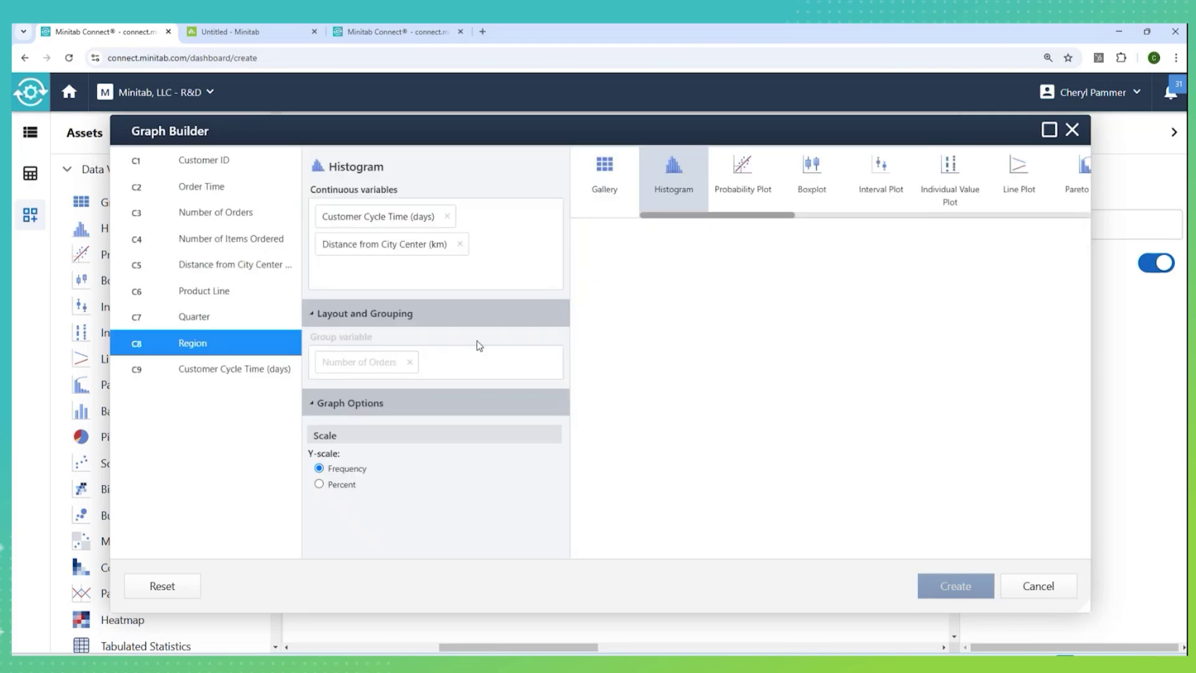
left_click(743, 168)
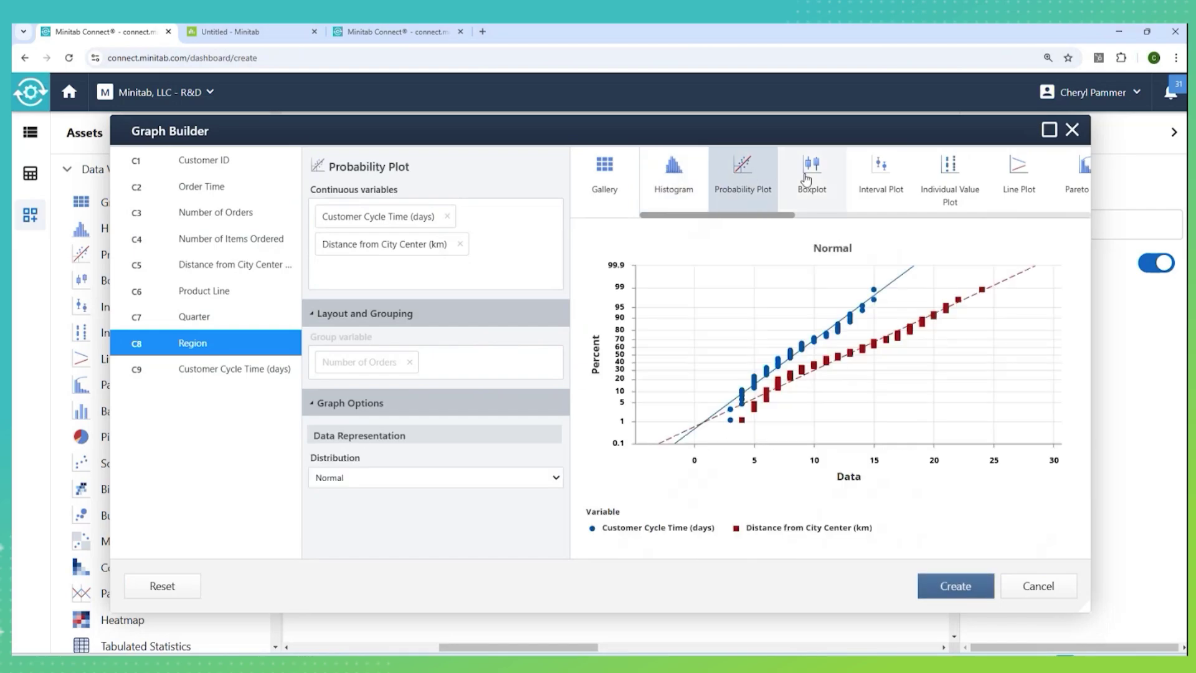
left_click(807, 178)
left_click(880, 181)
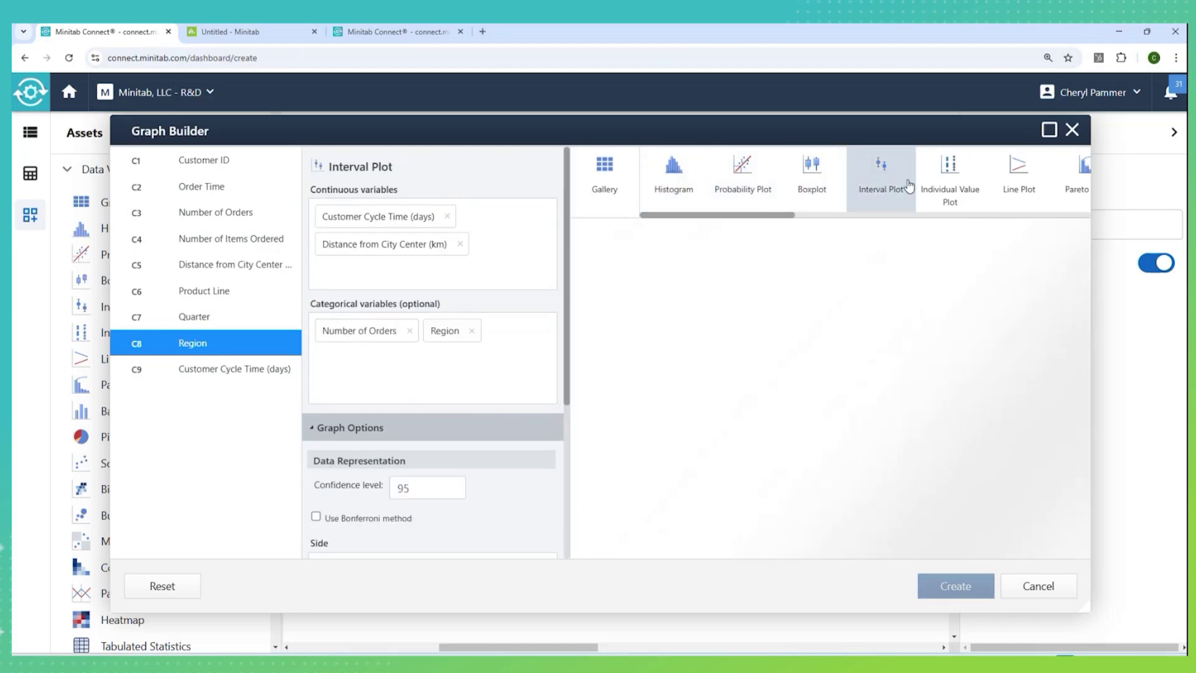
left_click(949, 184)
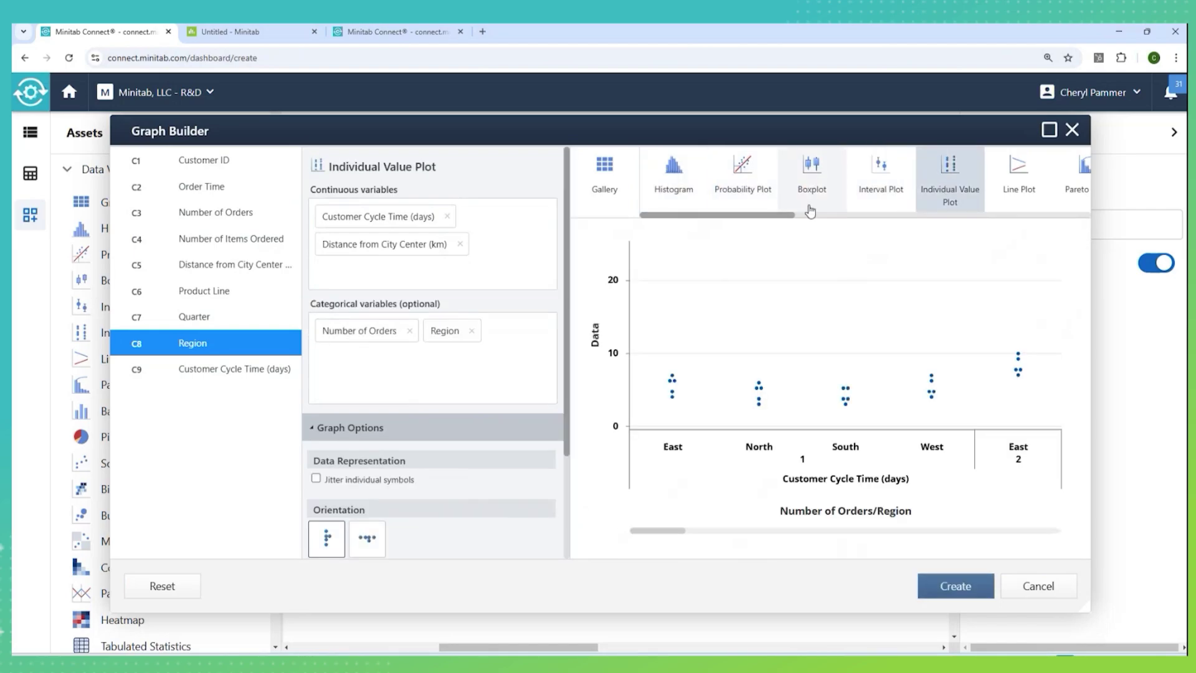
left_click_drag(761, 218, 873, 221)
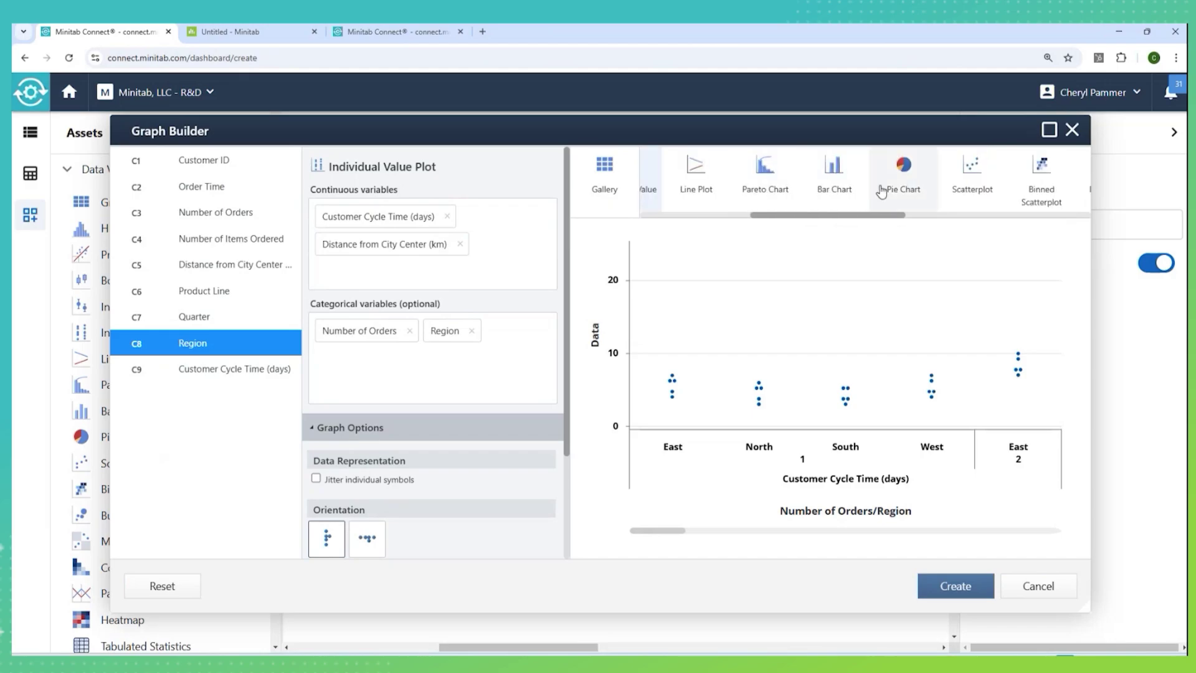
left_click(973, 190)
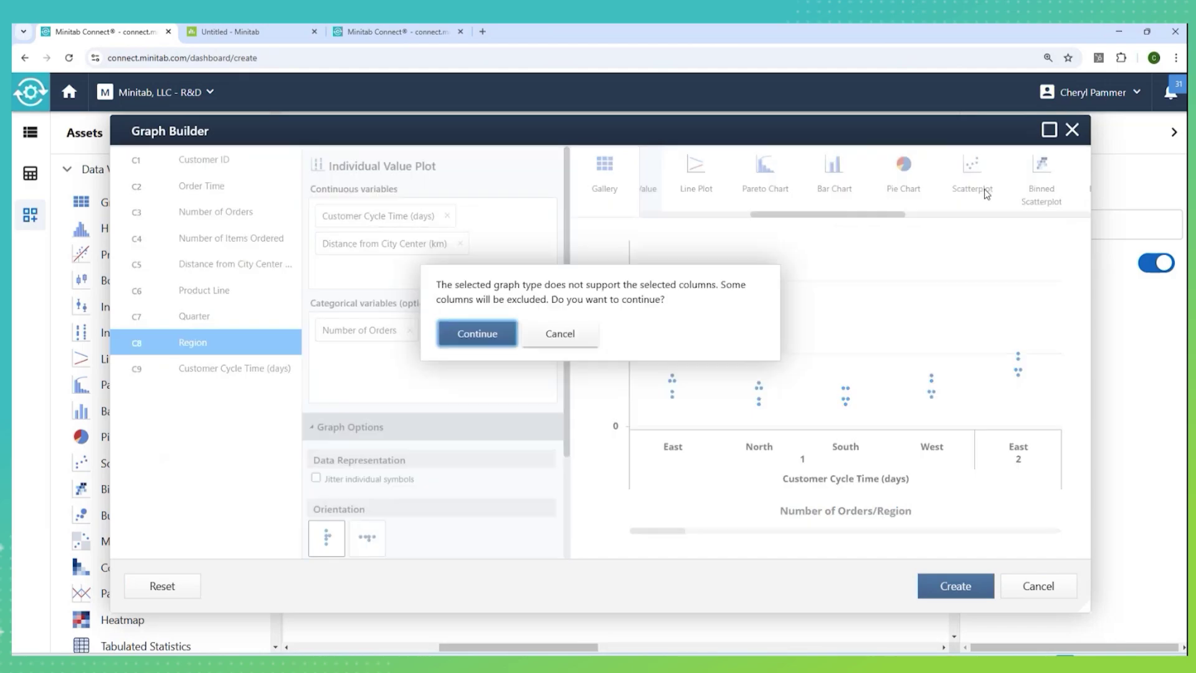
left_click(478, 331)
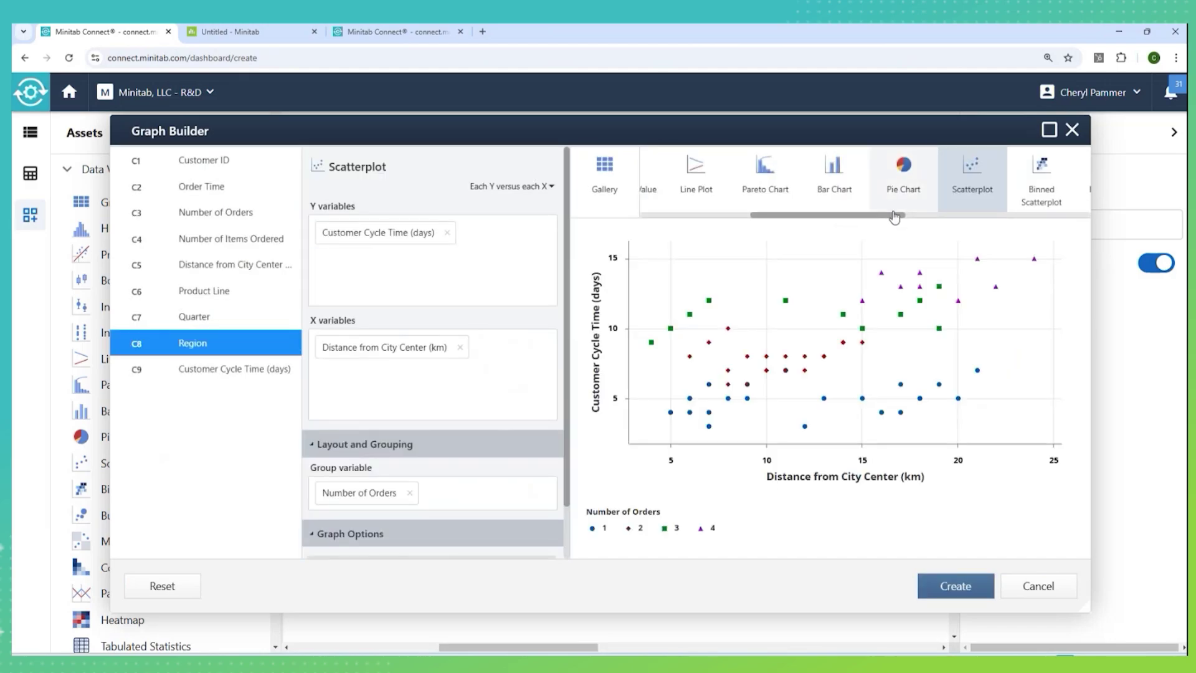
left_click_drag(889, 217, 958, 224)
left_click(928, 197)
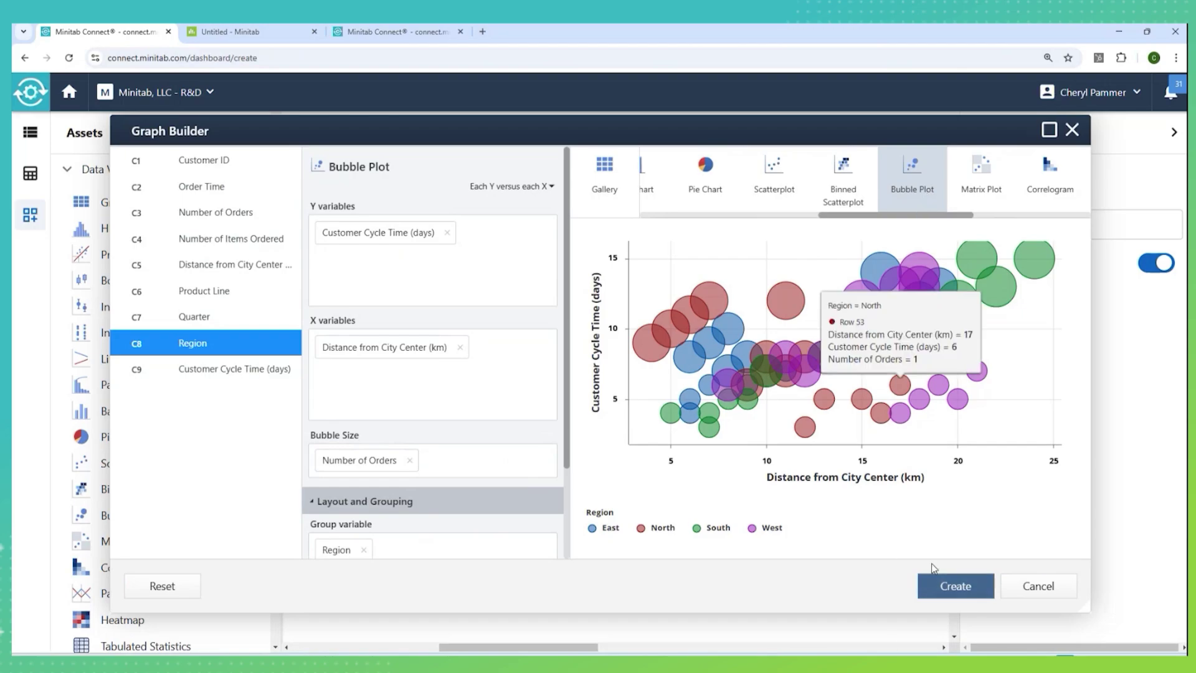
Place the bubble plot on the dashboard and enlarge its card.
left_click(956, 588)
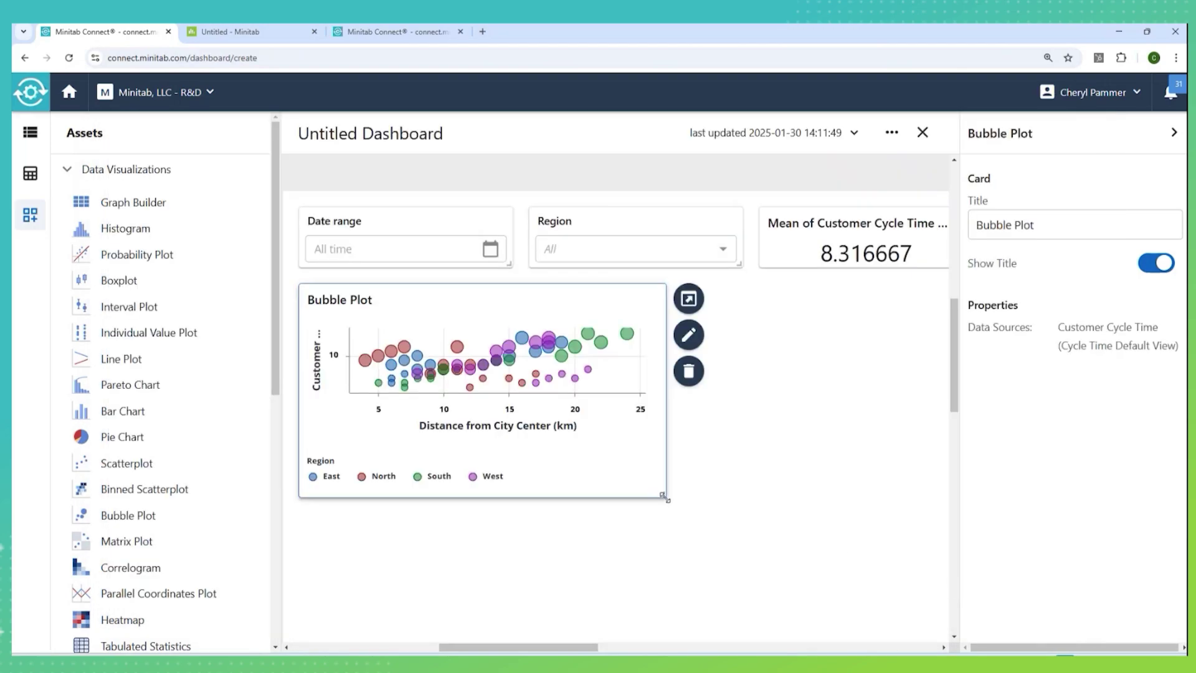
left_click_drag(662, 495, 739, 522)
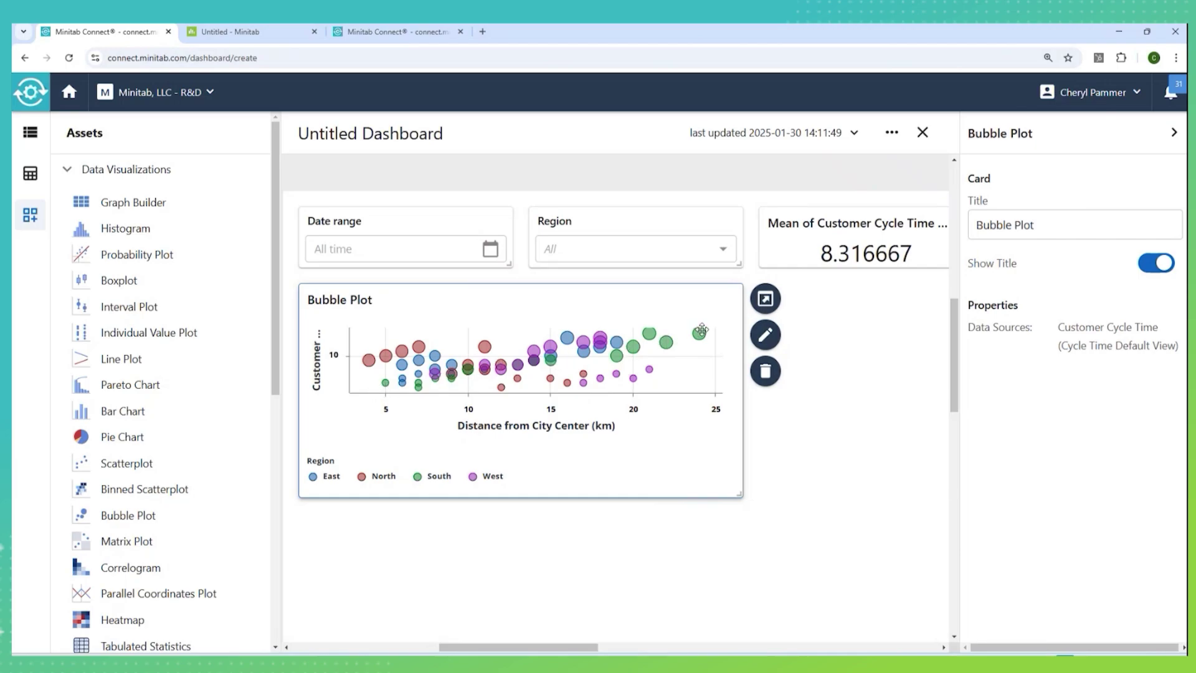
left_click_drag(740, 496, 742, 583)
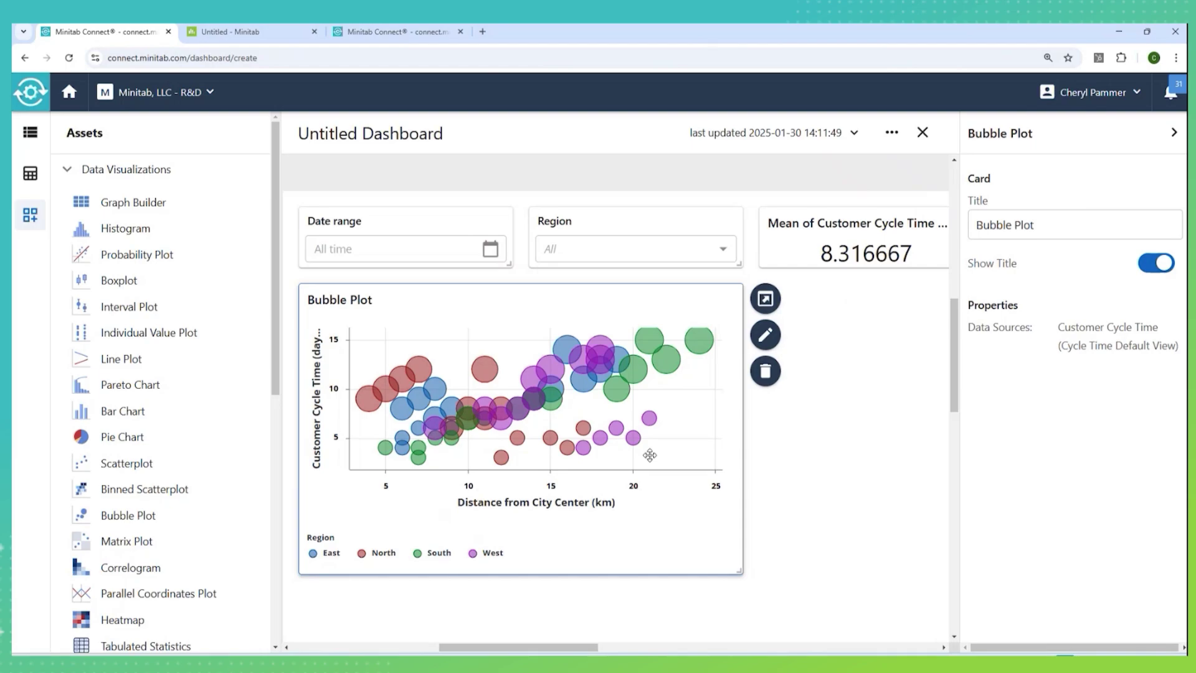
Retitle the dashboard by replacing 'Untitled' with 'Delivery'.
left_click(380, 124)
left_click_drag(362, 133, 293, 140)
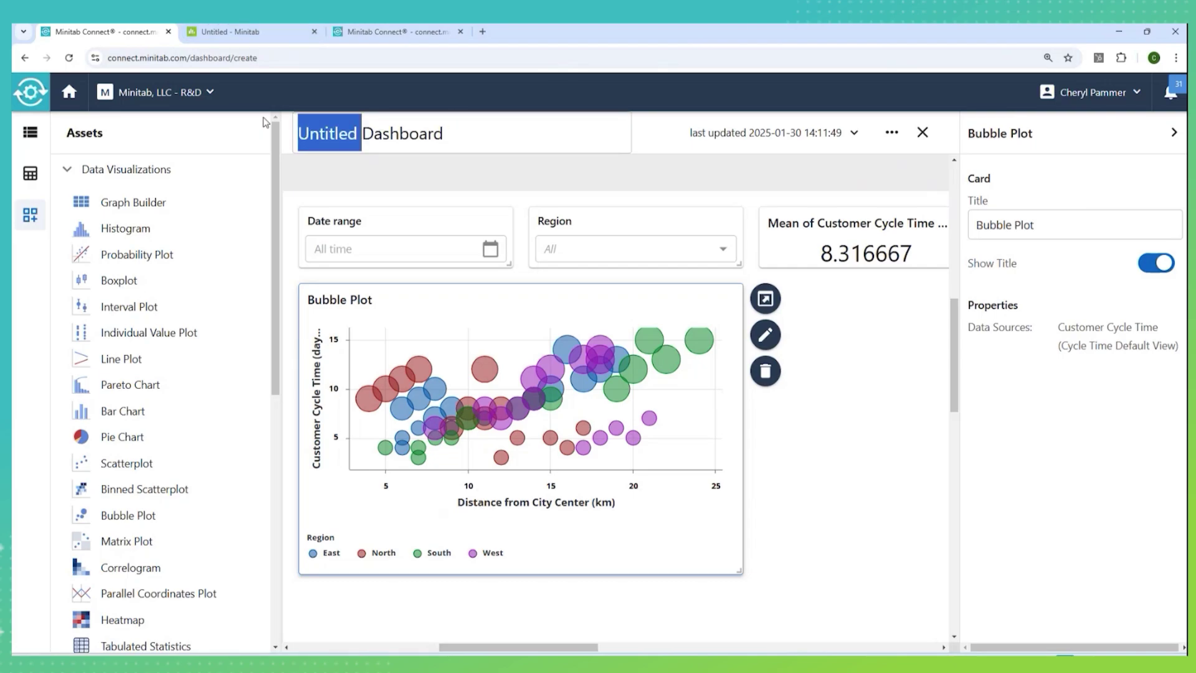
type("Deliver")
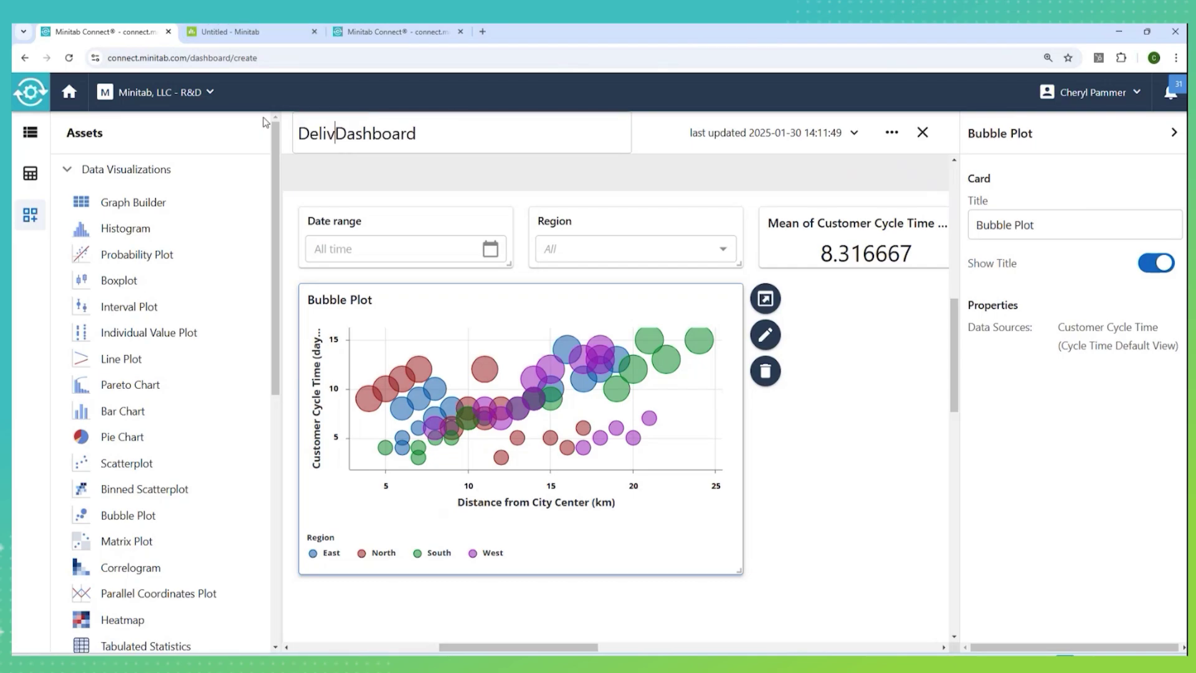
type("y")
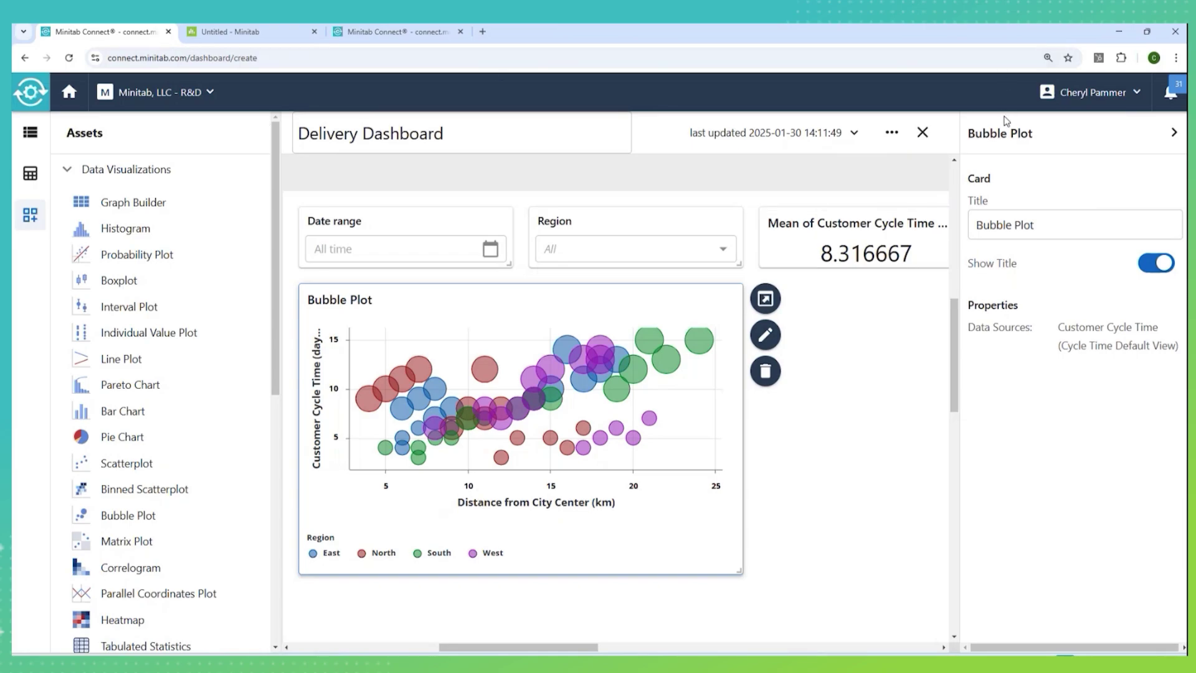
Add the On-Time Delivery view as a dashboard data source.
left_click(30, 173)
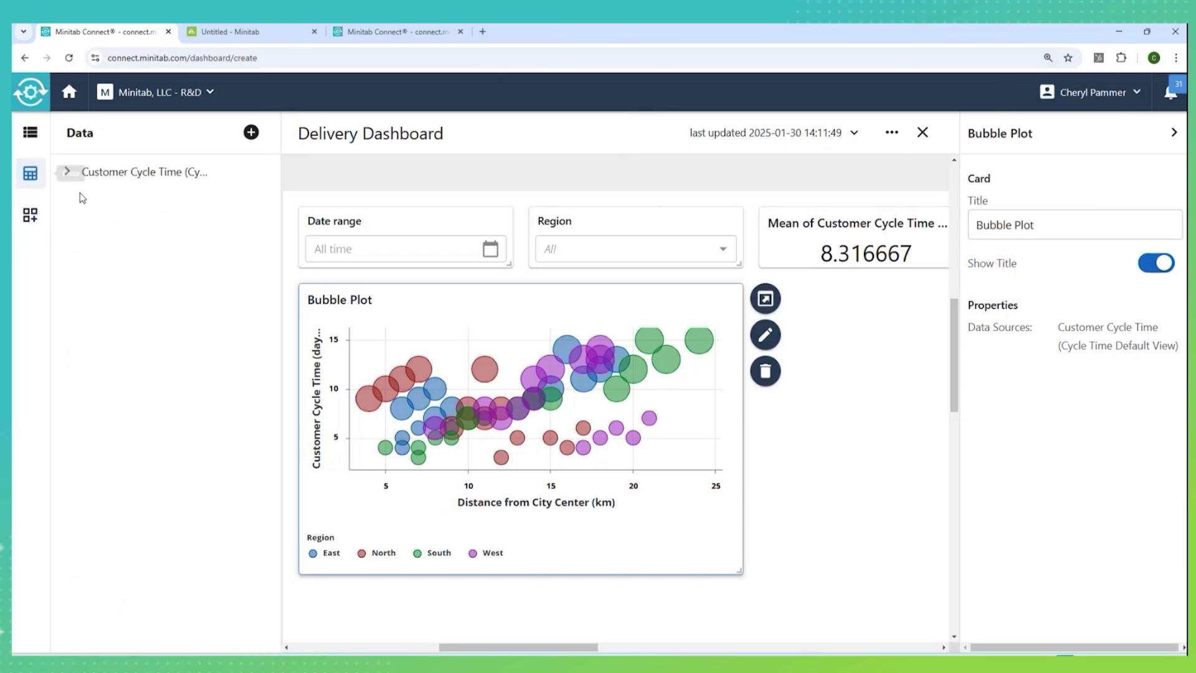
left_click(252, 132)
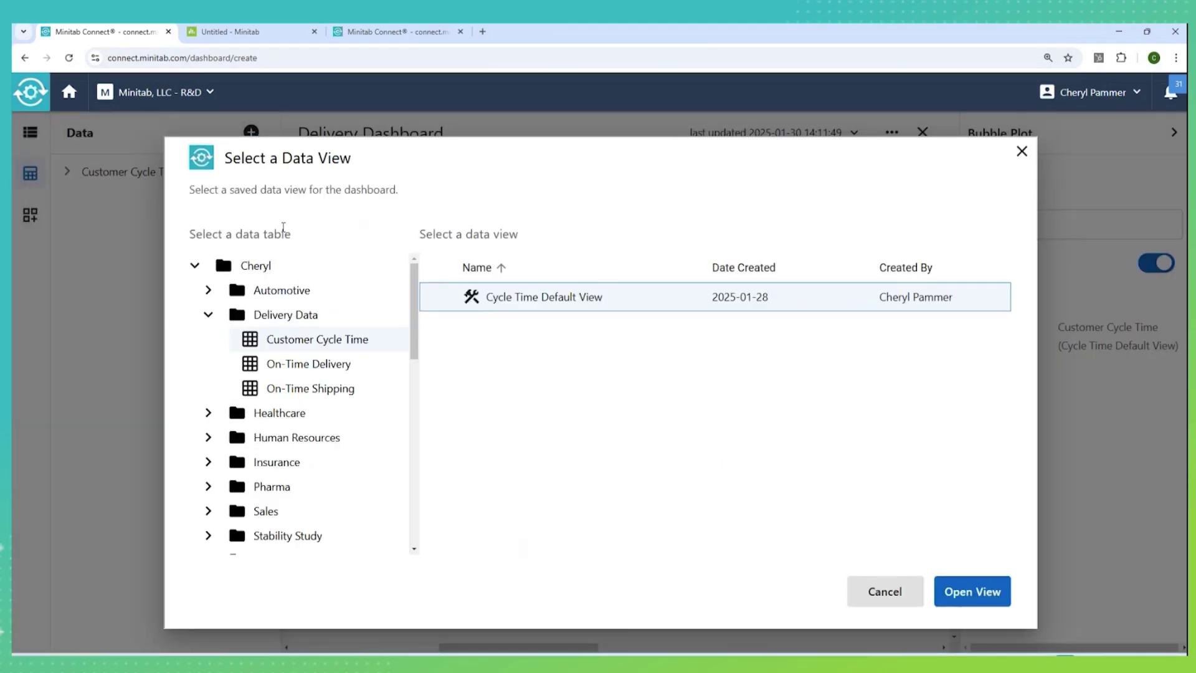
left_click(315, 364)
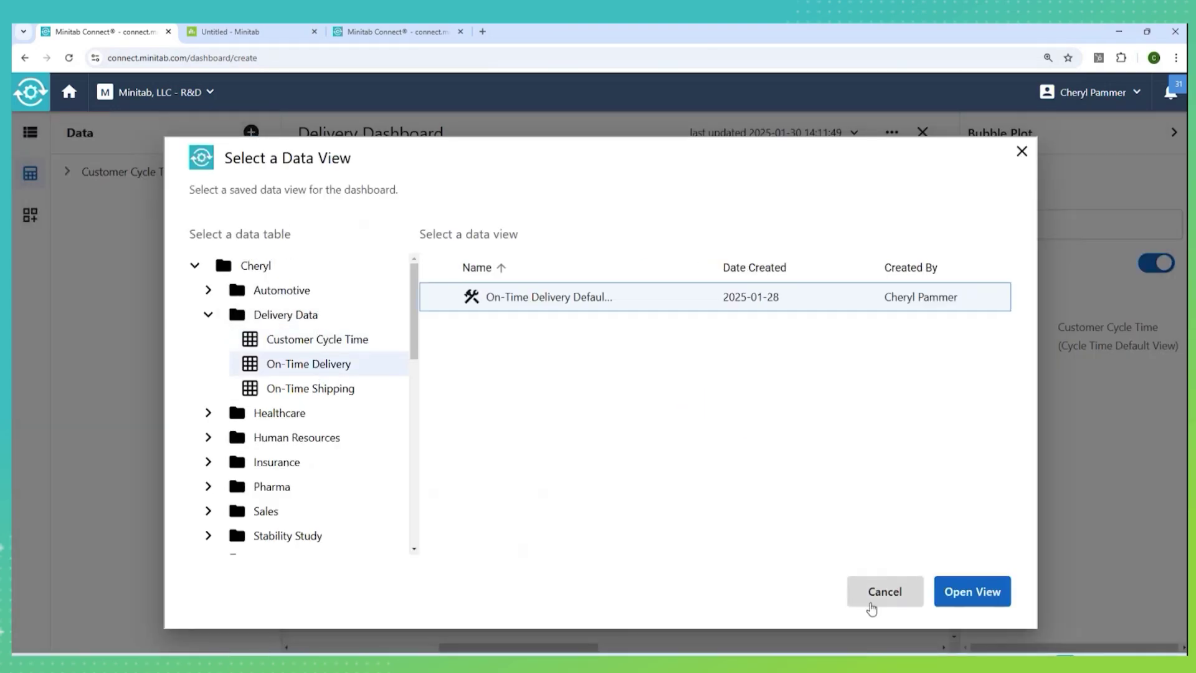
left_click(956, 592)
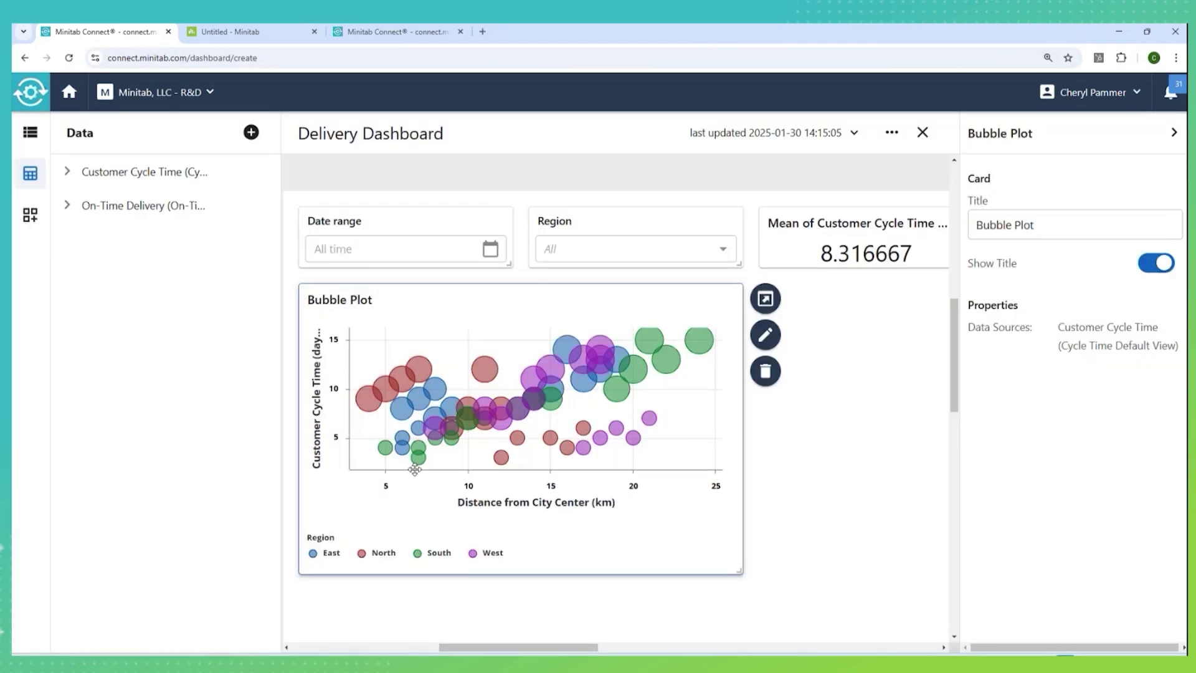
Add the On-Time Shipping view from Delivery Data as a source and expand On-Time Delivery's fields.
left_click(251, 133)
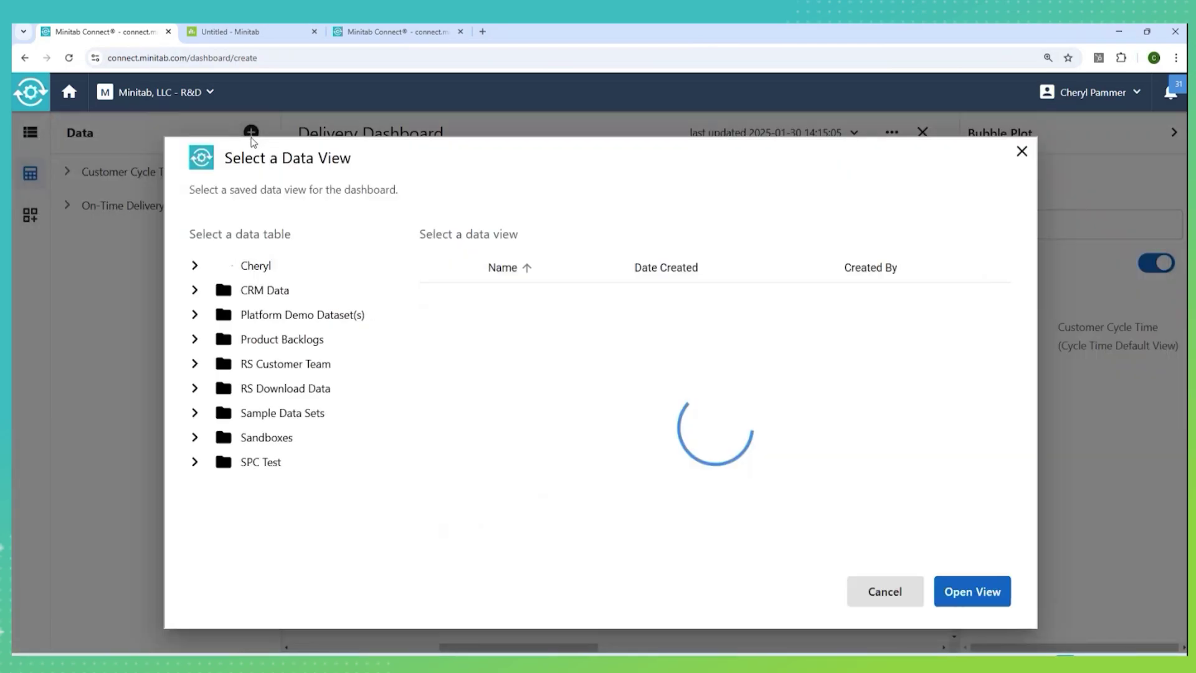
left_click(274, 266)
left_click(285, 315)
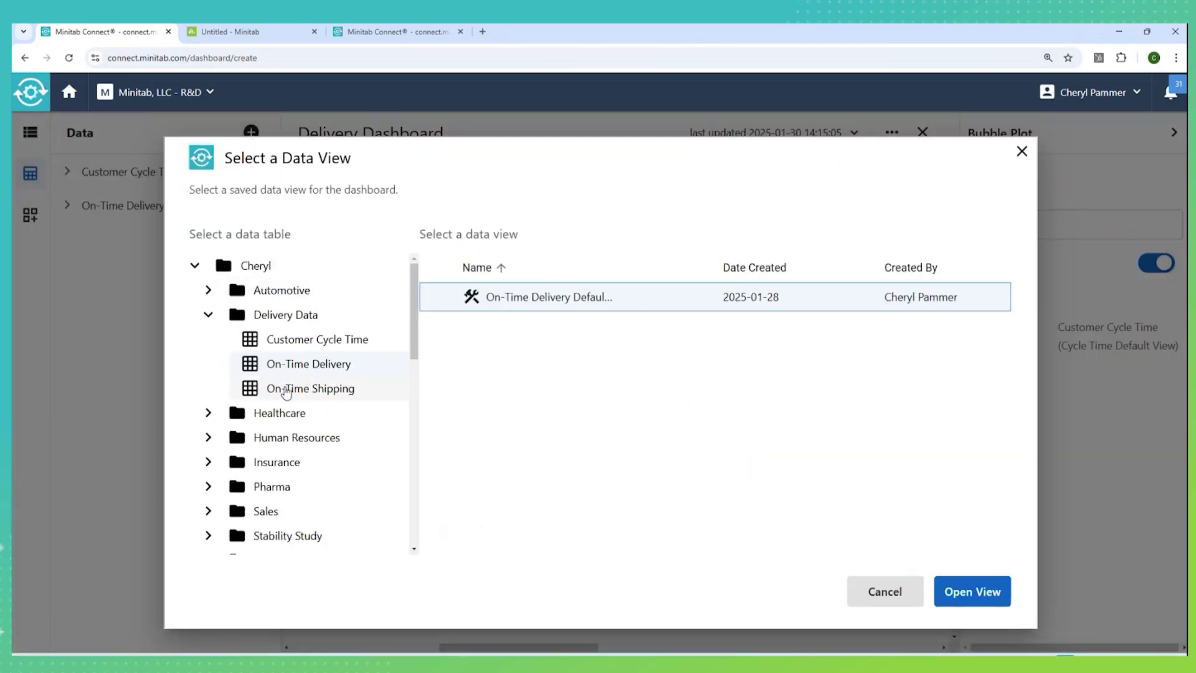
left_click(286, 389)
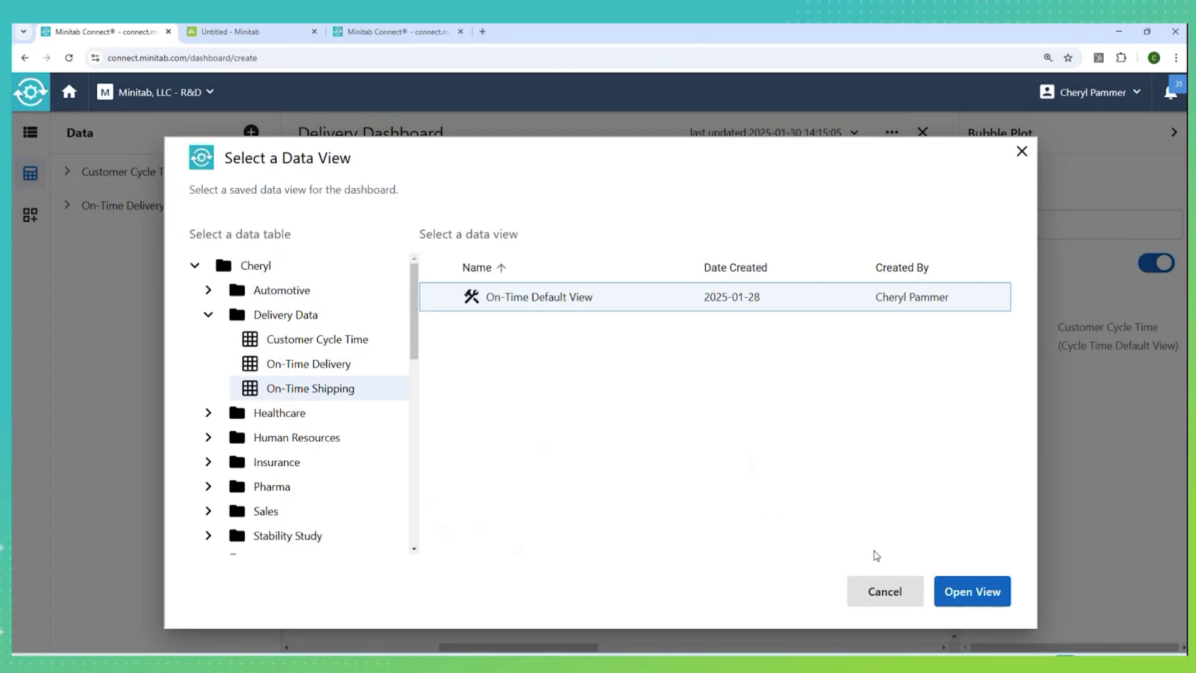
left_click(953, 592)
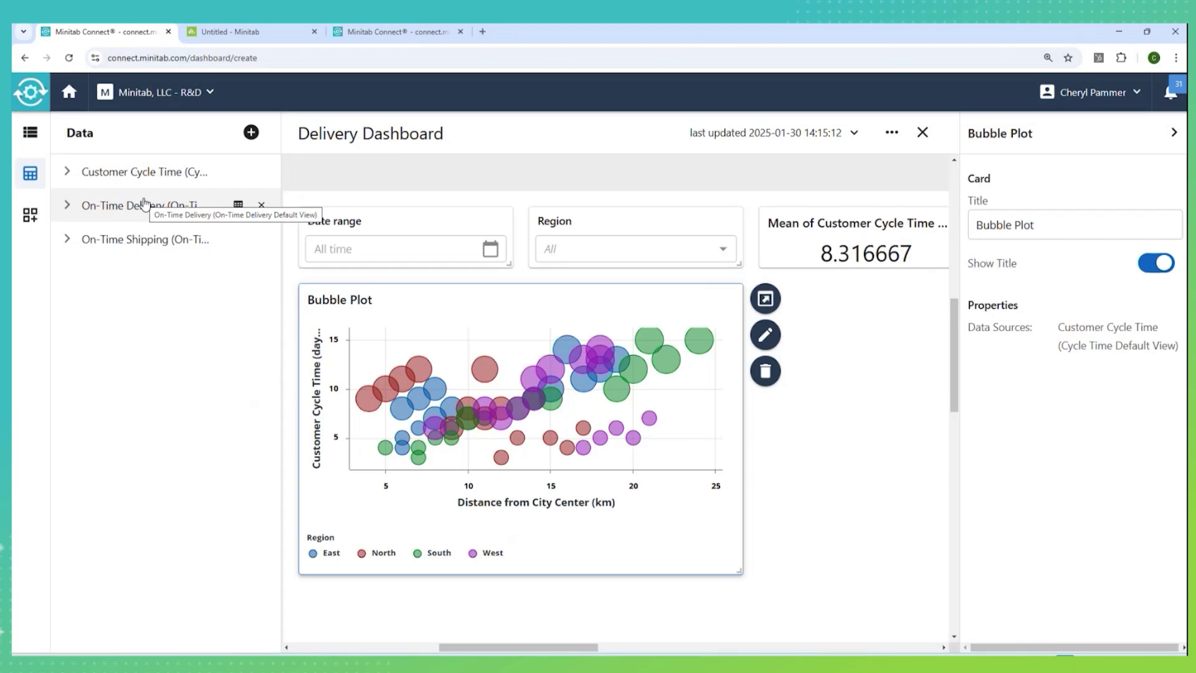
left_click(69, 206)
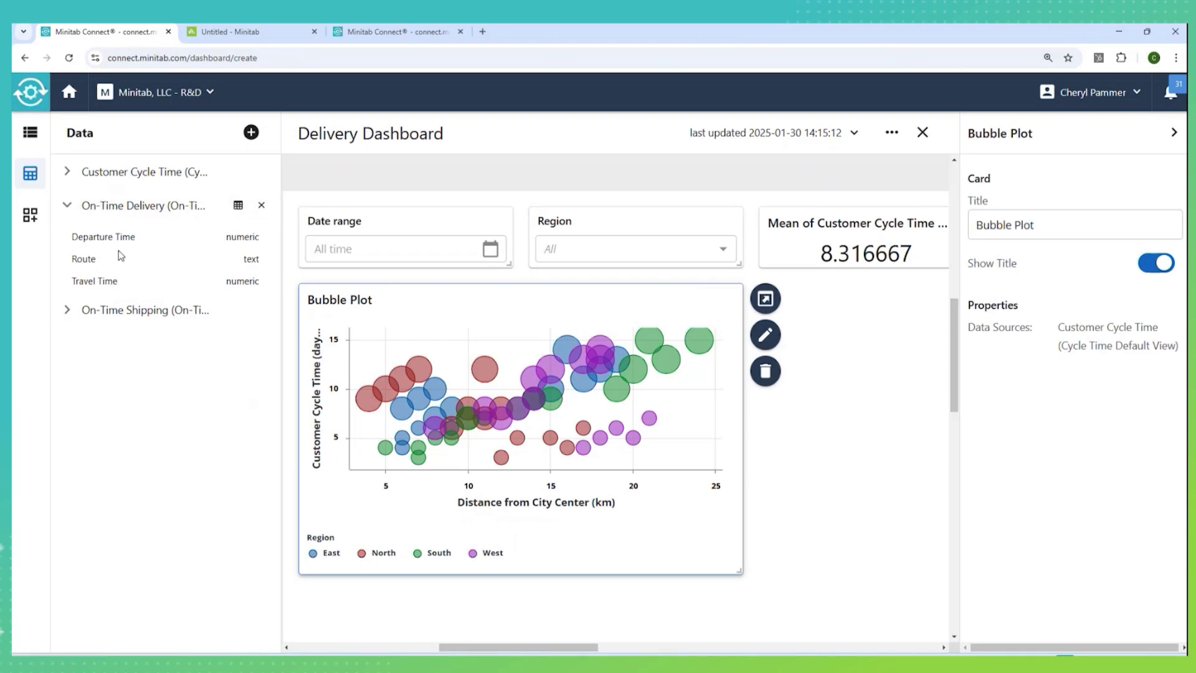
Open the On-Time Delivery view from the R&D subscription's Delivery Data folder into a worksheet.
left_click(218, 33)
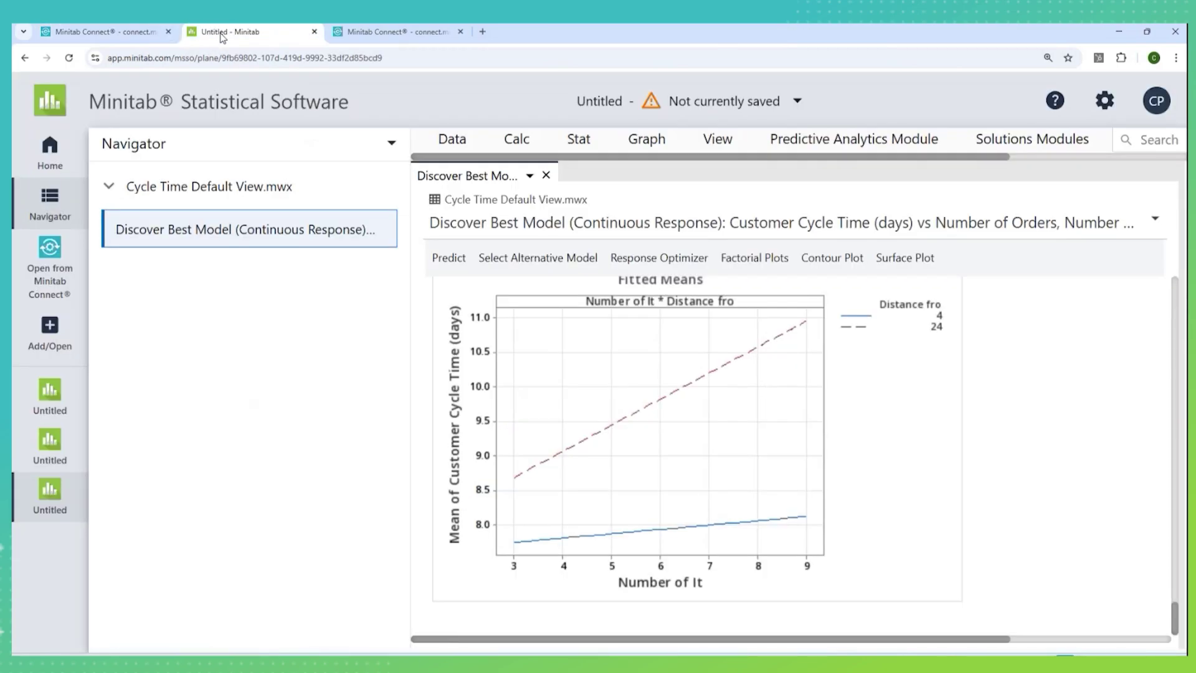
left_click(49, 152)
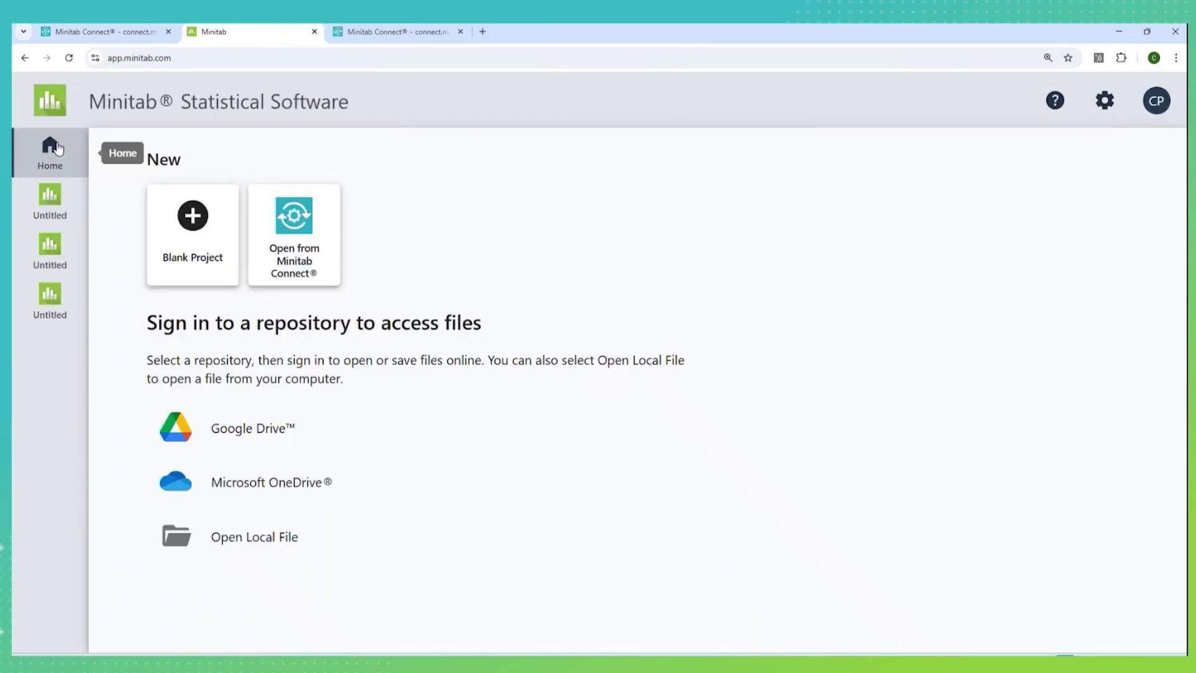
left_click(309, 272)
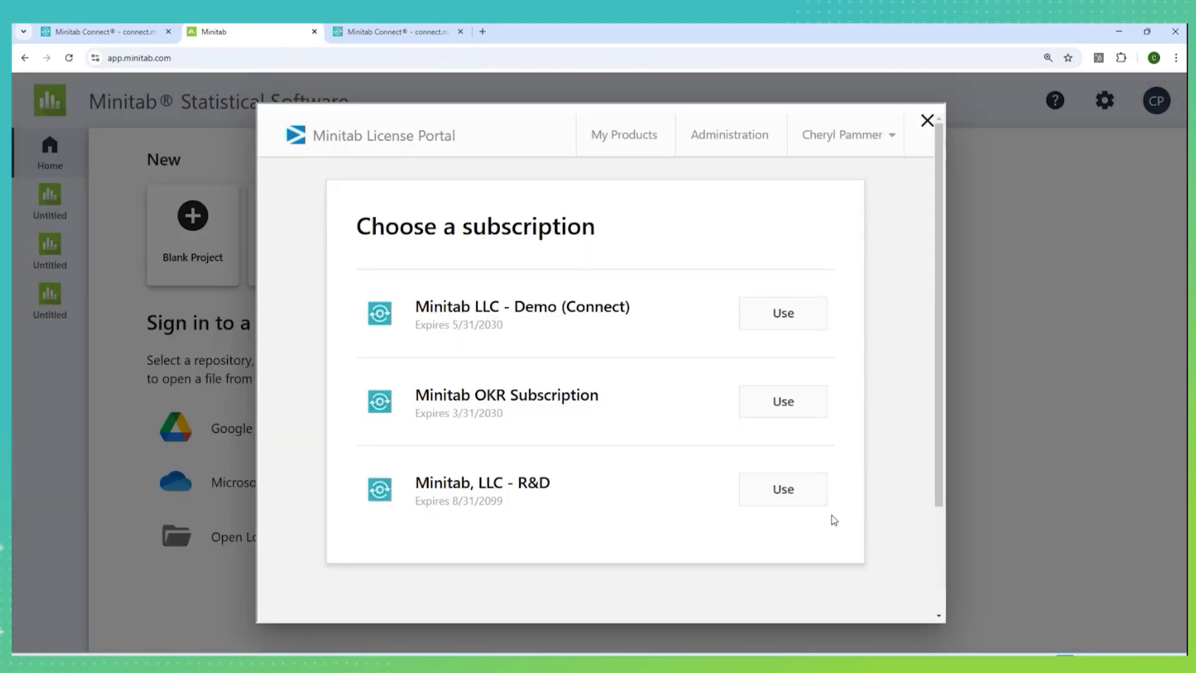
left_click(783, 486)
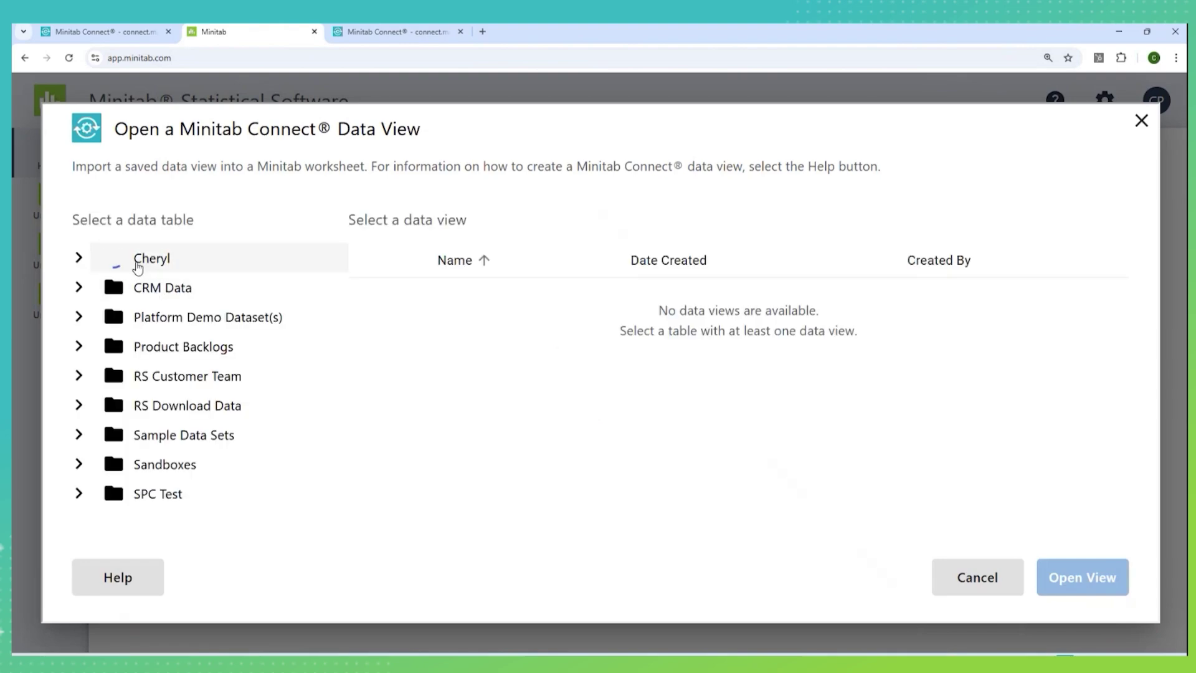
left_click(135, 266)
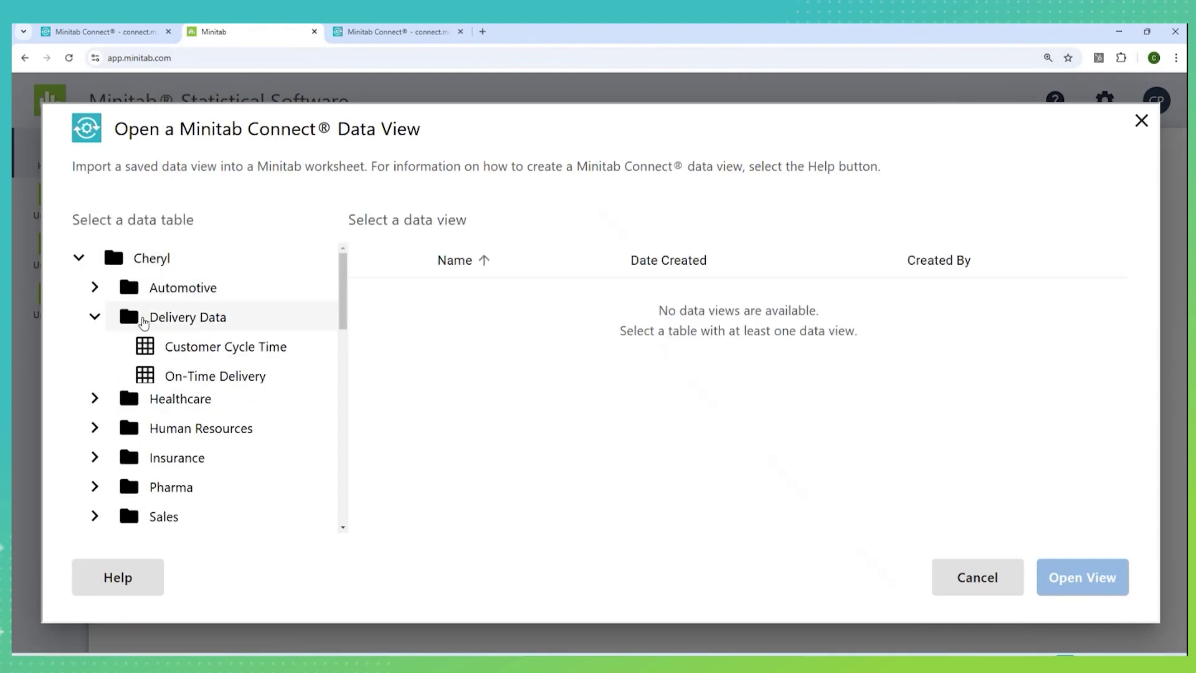
left_click(157, 375)
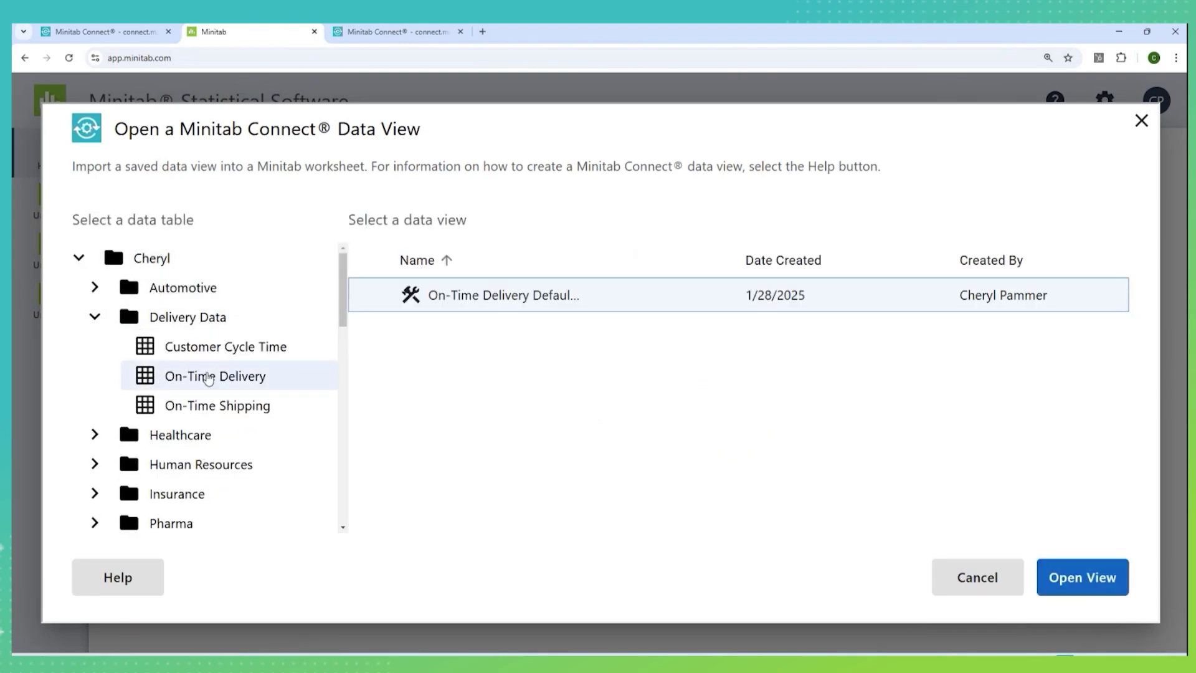
left_click(1090, 579)
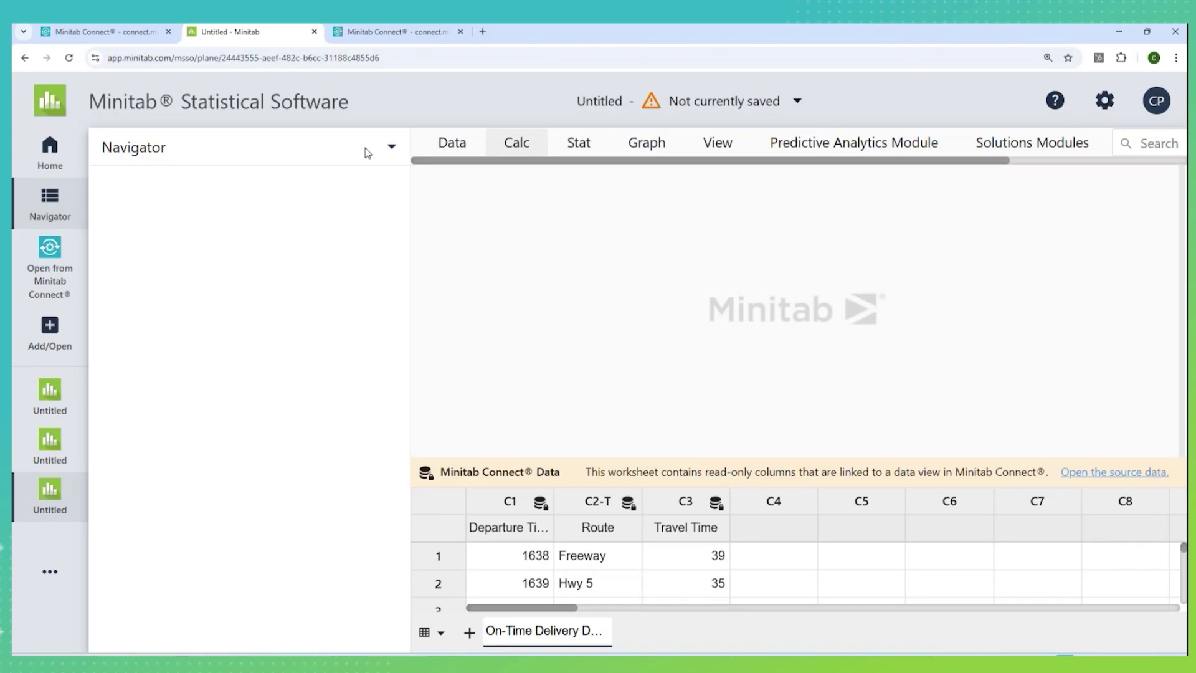
Run Automated Capability Analysis on Travel Time with subgroup size 1 and upper spec 45.
left_click(49, 203)
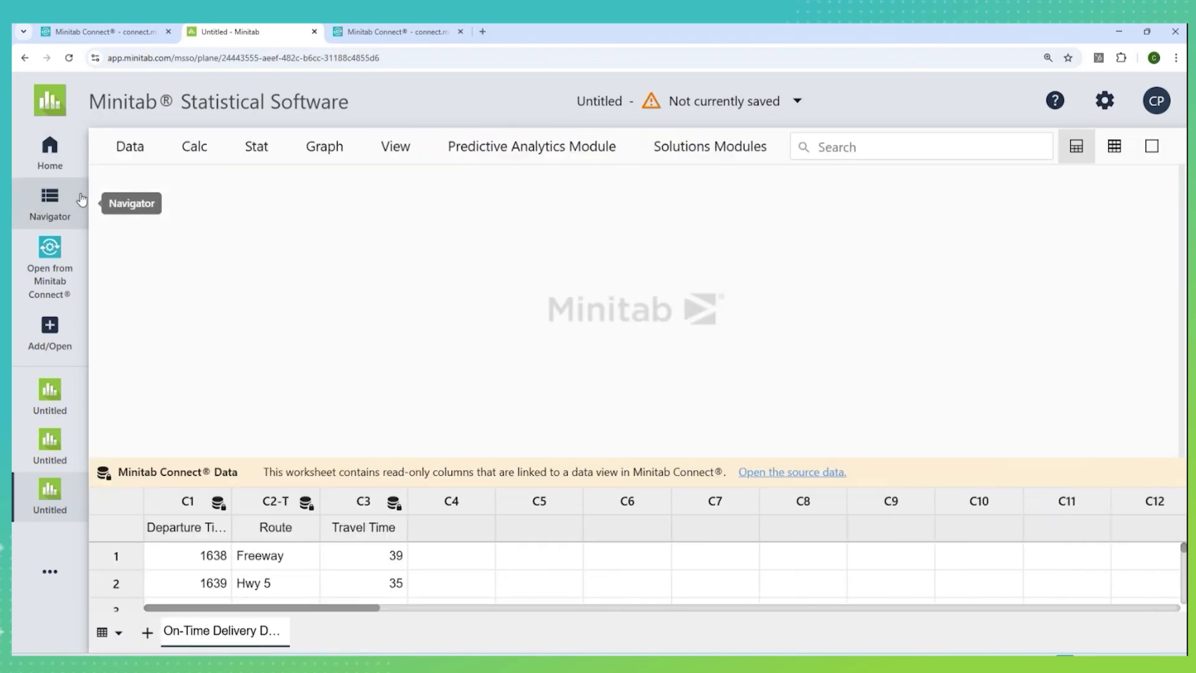
left_click(263, 153)
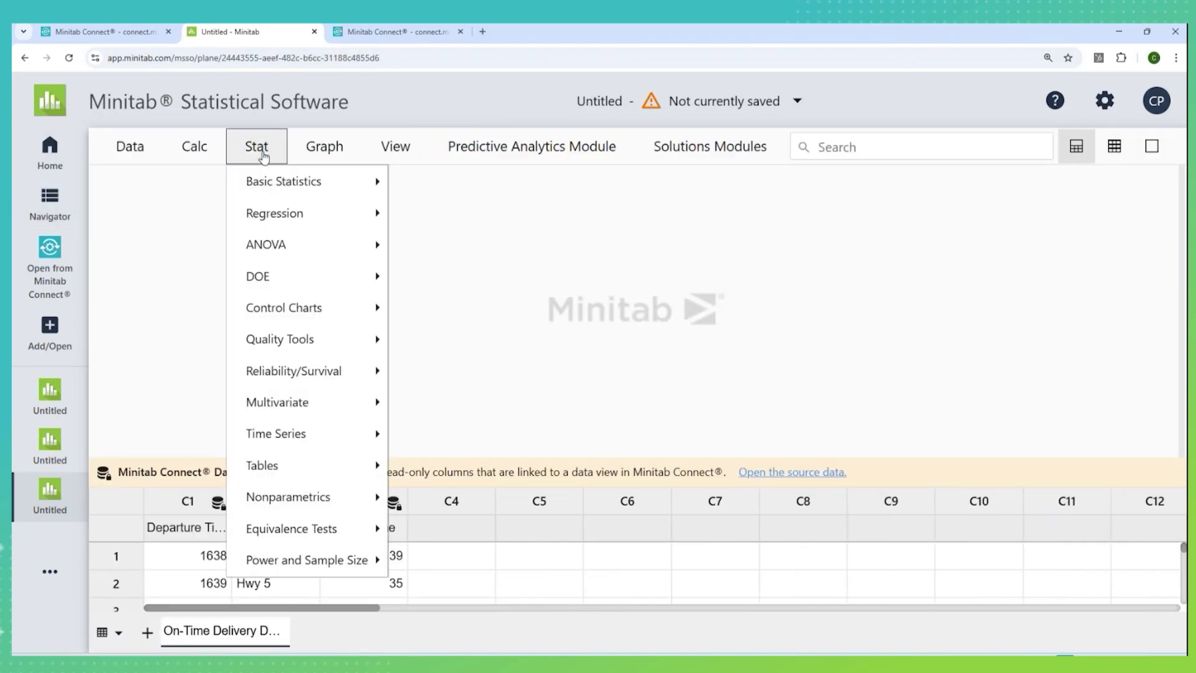
mouse_move(356, 337)
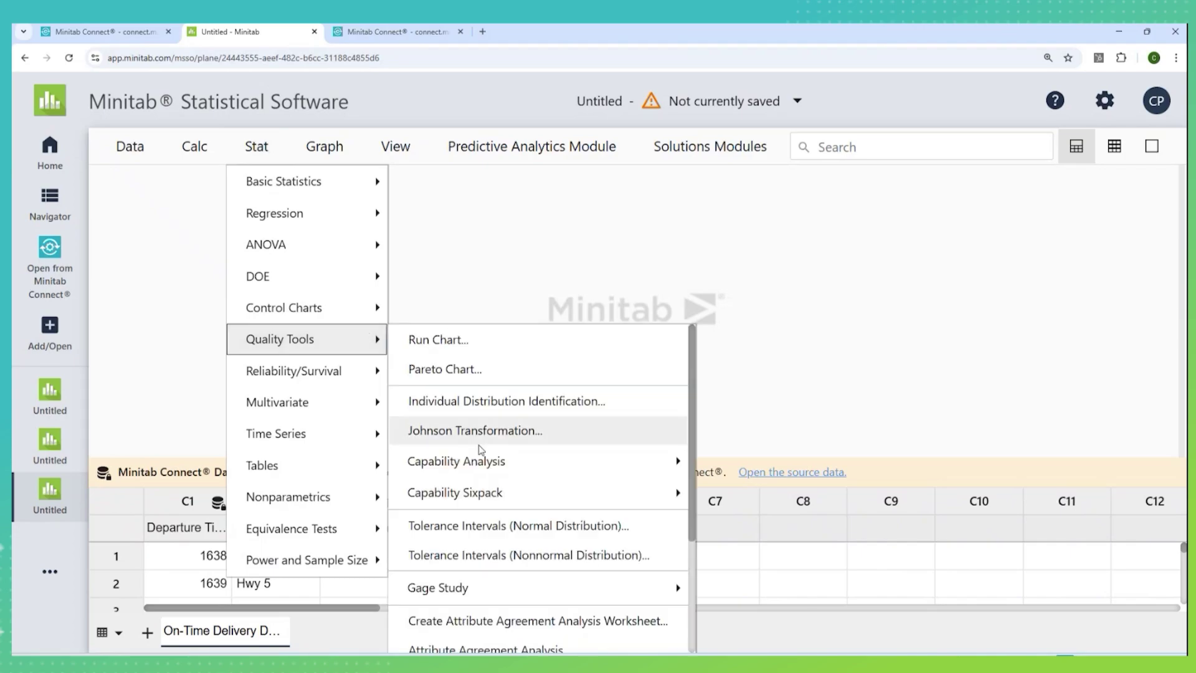
mouse_move(481, 466)
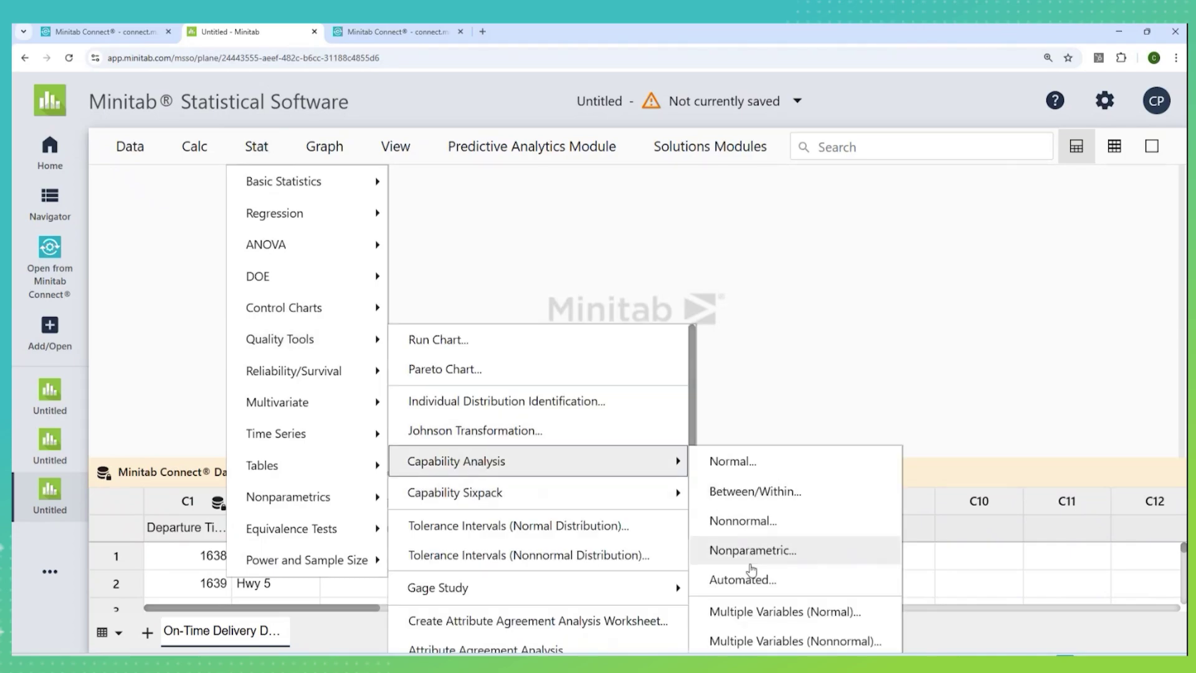
left_click(751, 581)
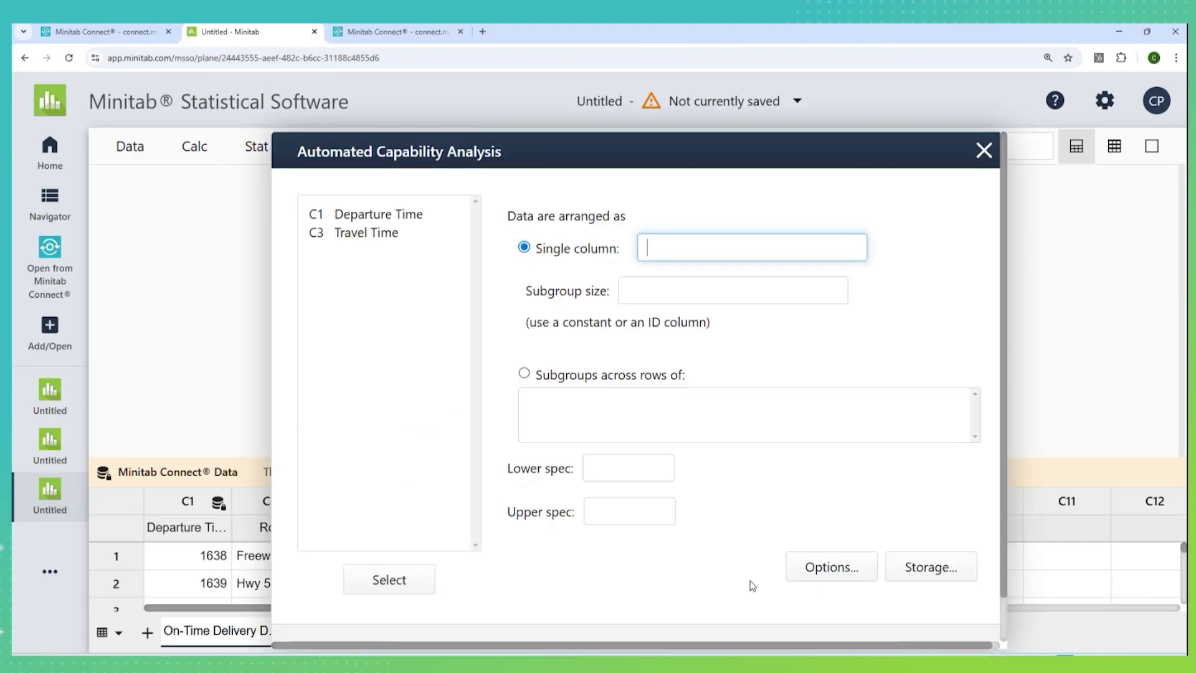
double_click(385, 233)
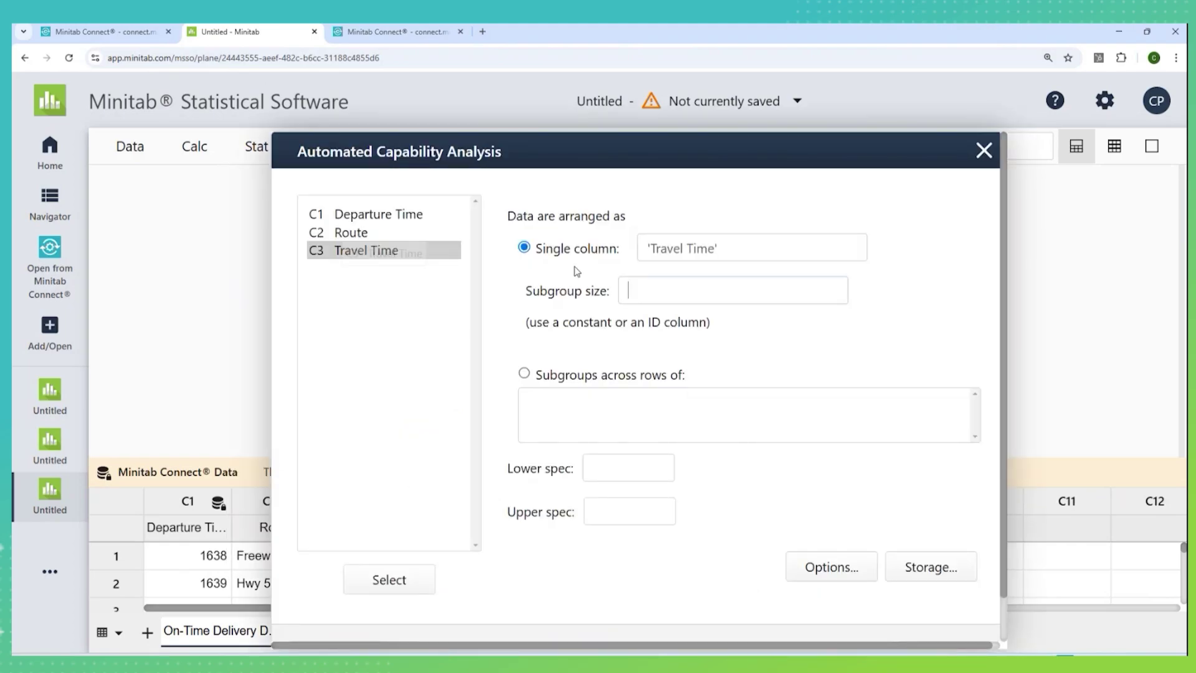
left_click(639, 282)
type("1")
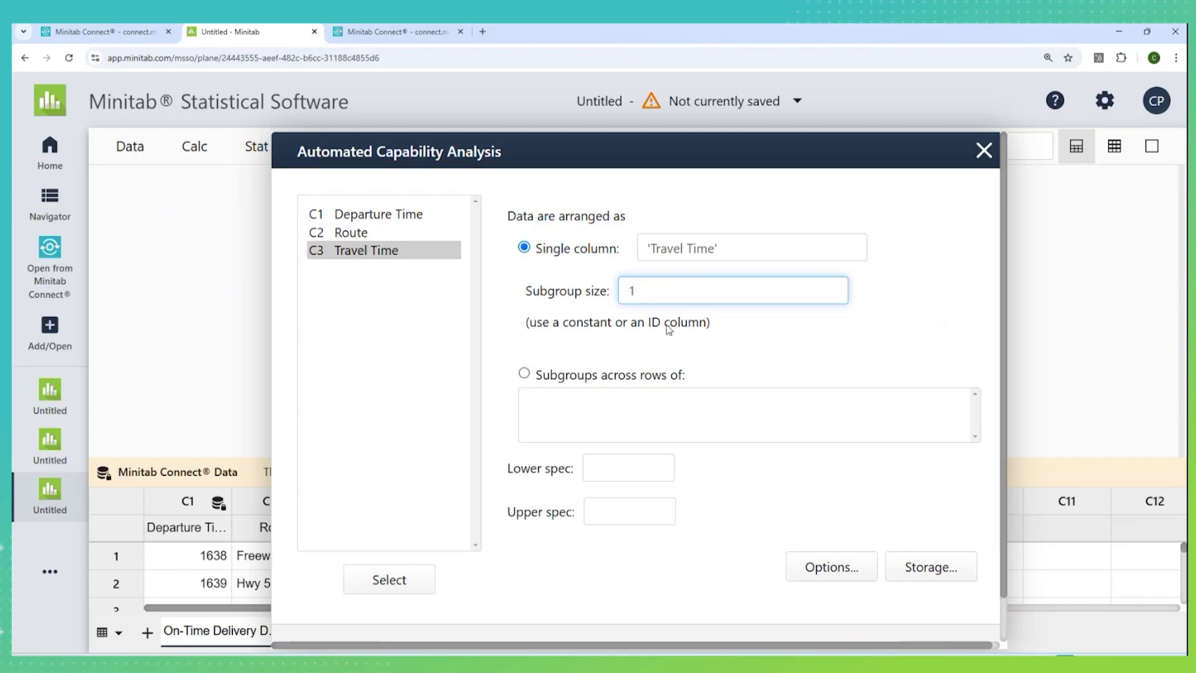
left_click(640, 506)
type("45")
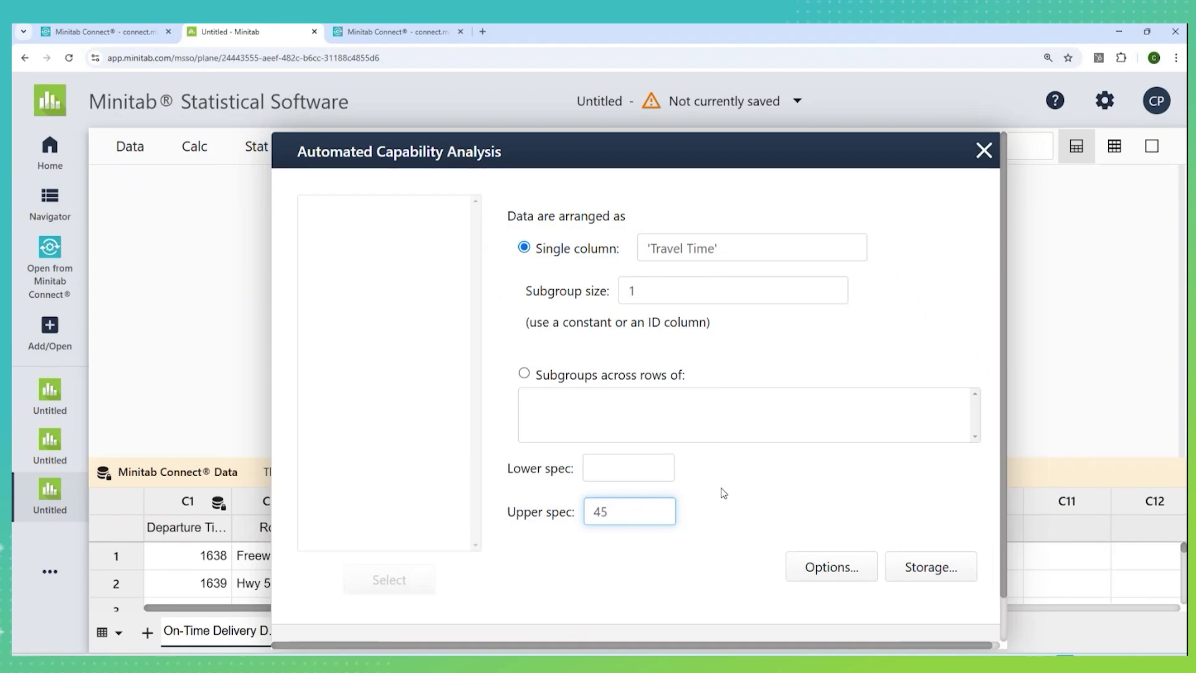
scroll(864, 509, "down", 1)
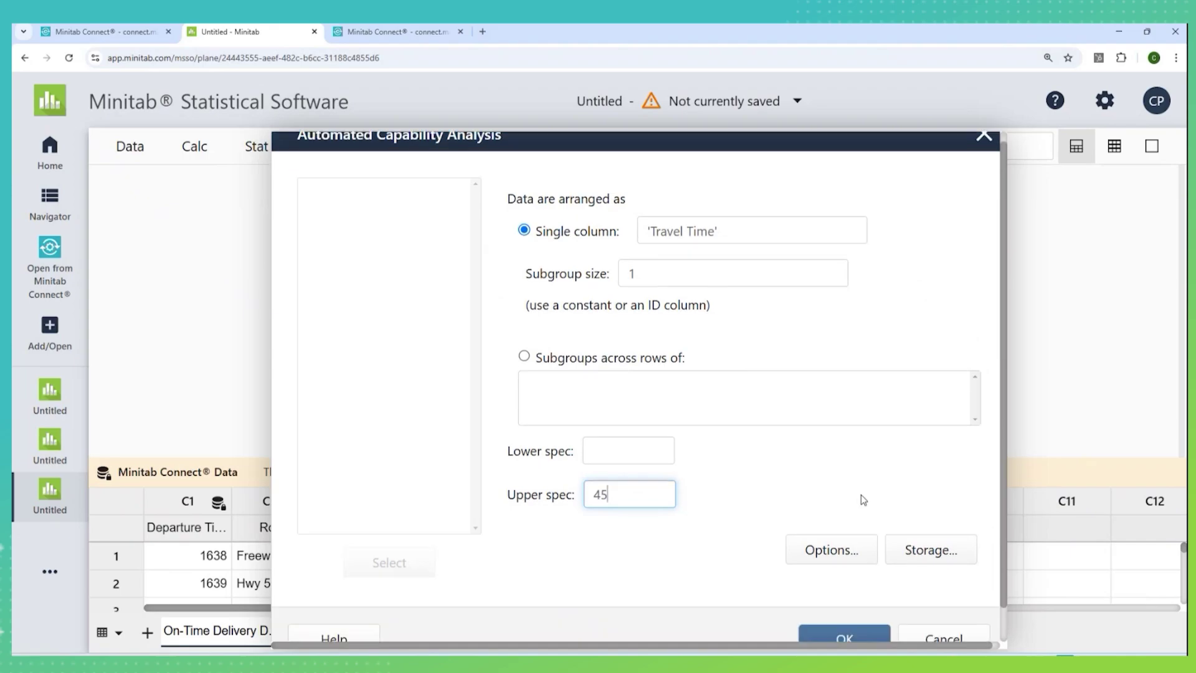
left_click(857, 607)
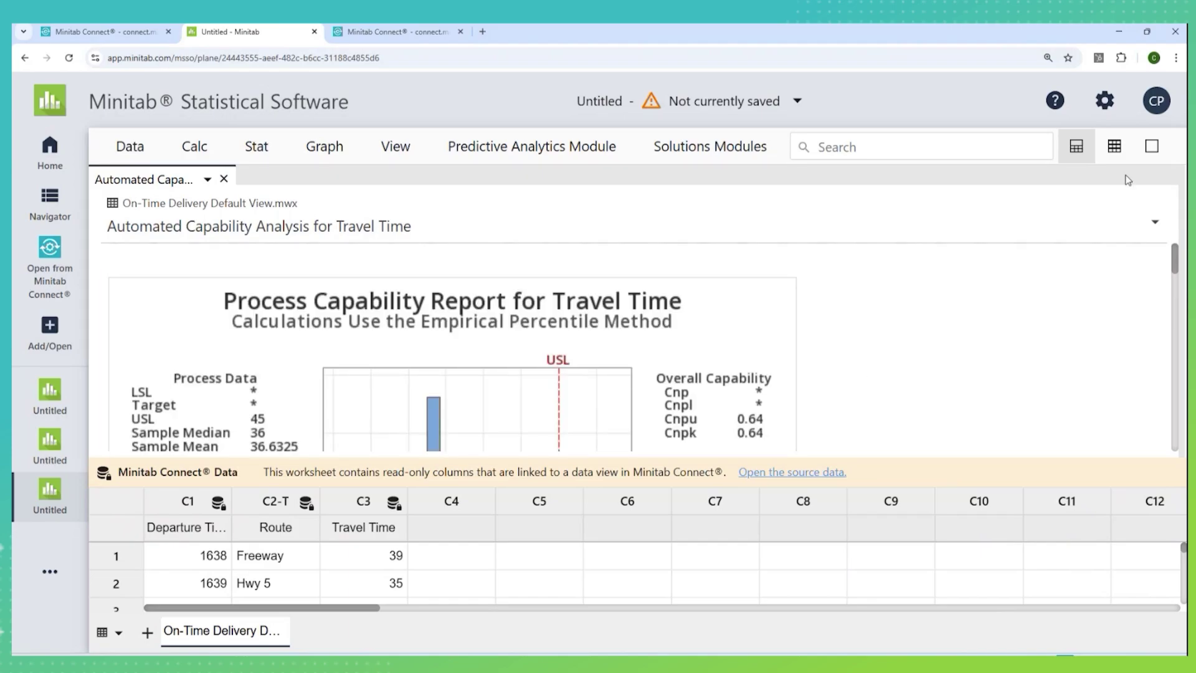
Switch to the Output Only layout and zoom out to see the whole Travel Time report.
left_click(1152, 147)
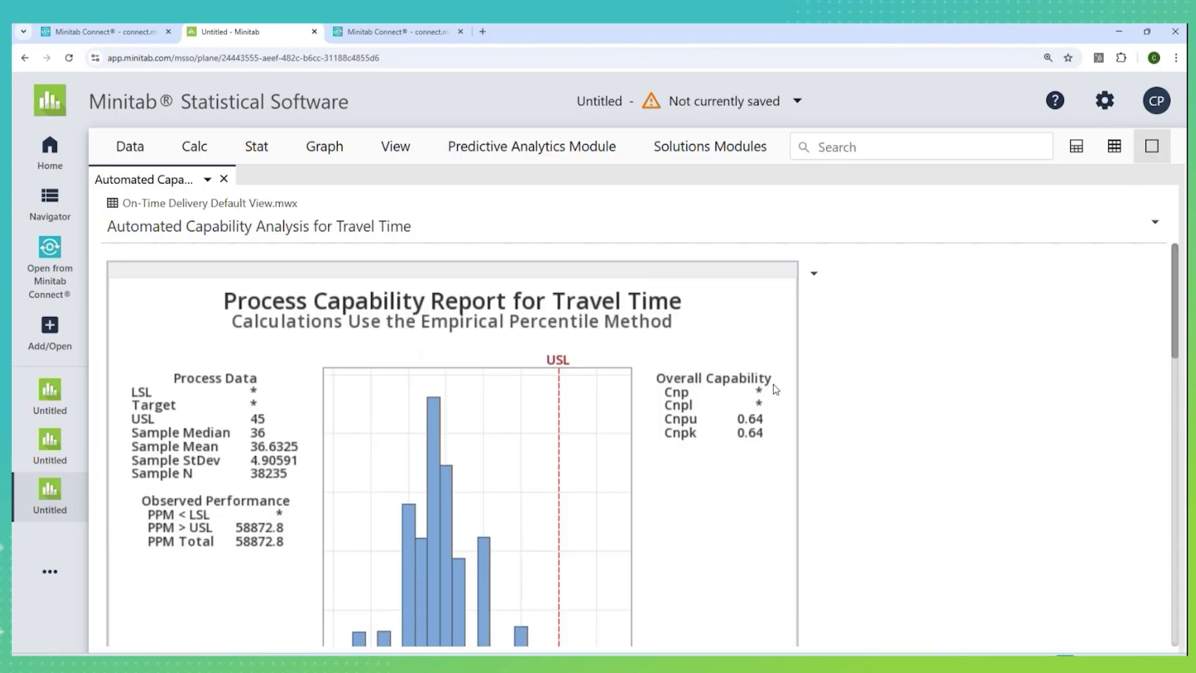
key("ctrl+minus")
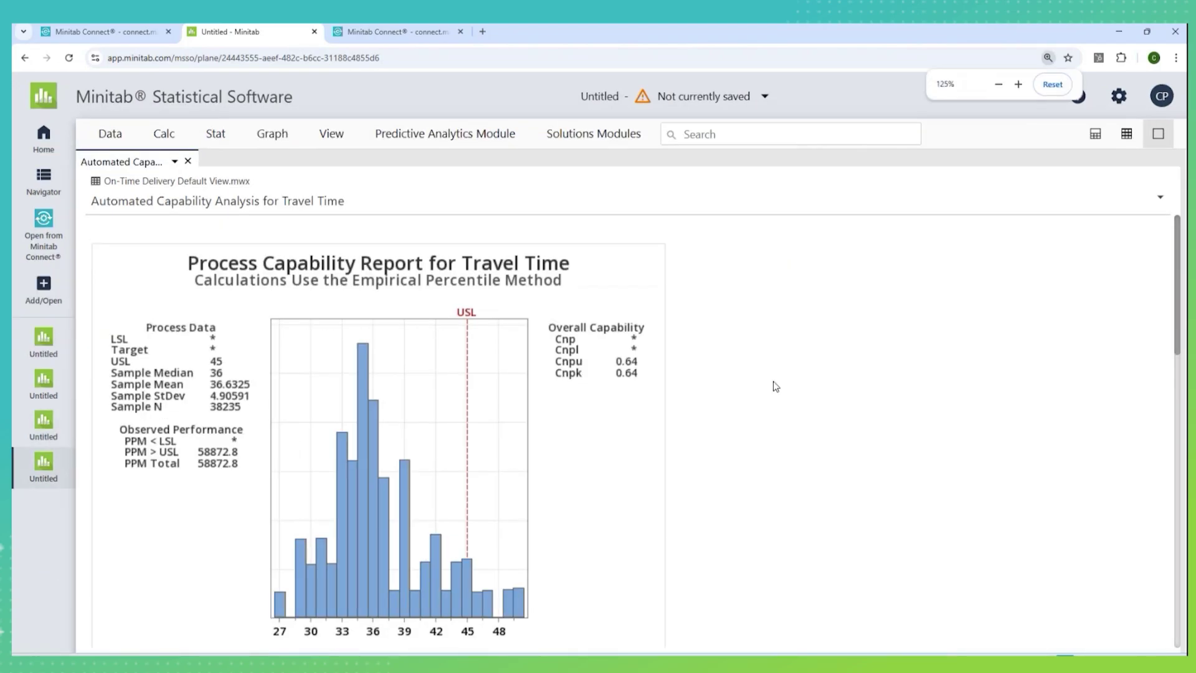
mouse_move(510, 610)
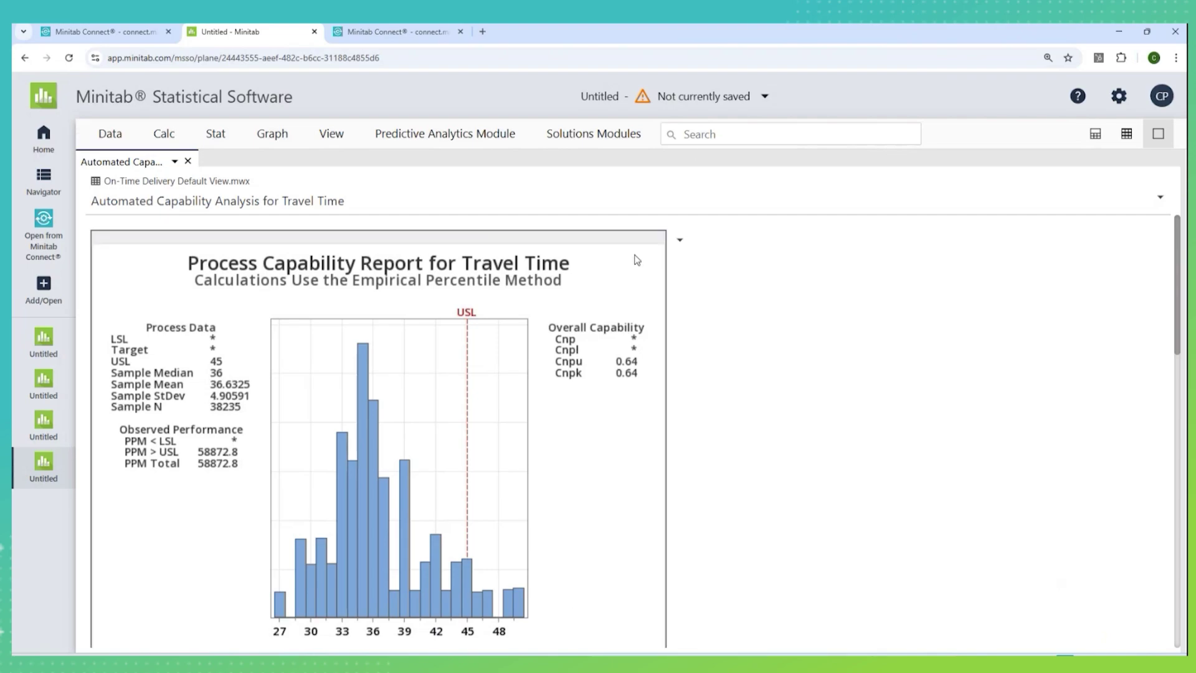
Send the capability graph to a new report and name it 'Travel Time' for Minitab Connect.
left_click(679, 239)
left_click(689, 291)
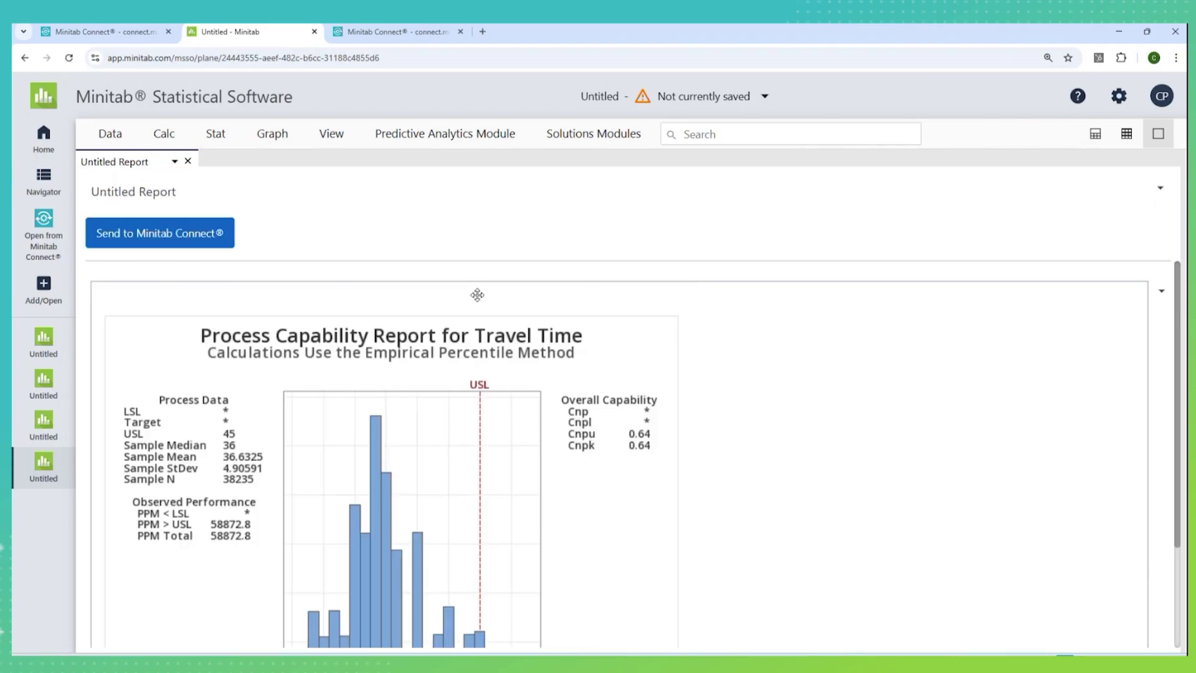
left_click(135, 235)
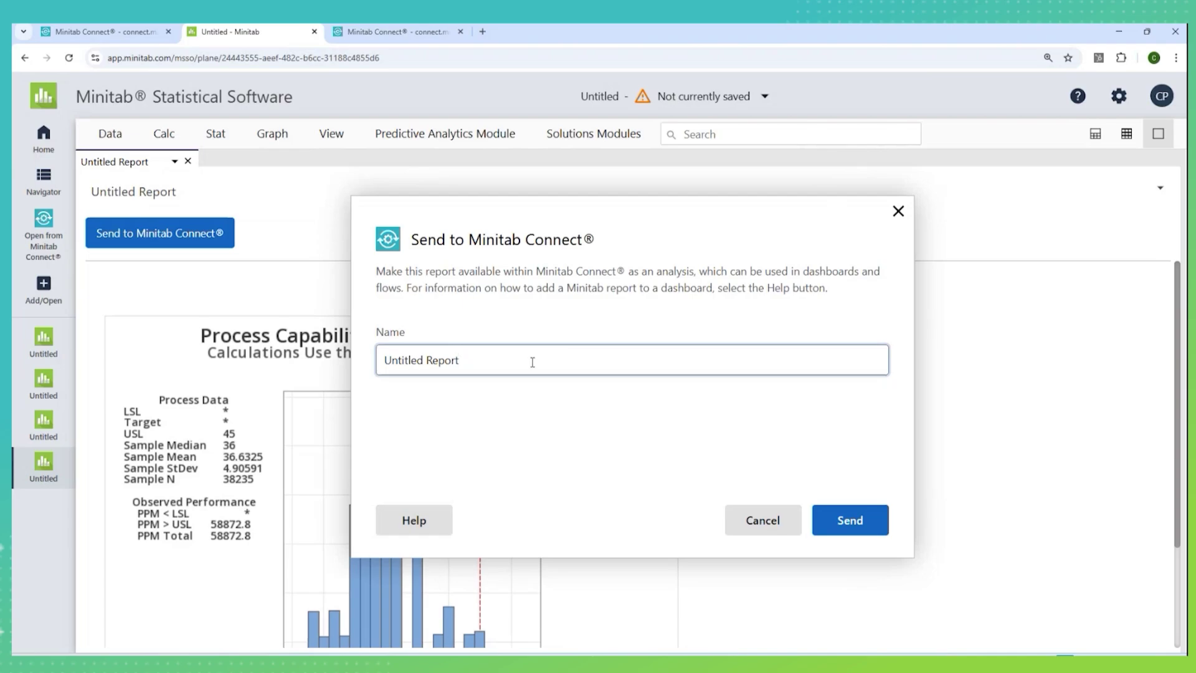
triple_click(532, 361)
type("Travle")
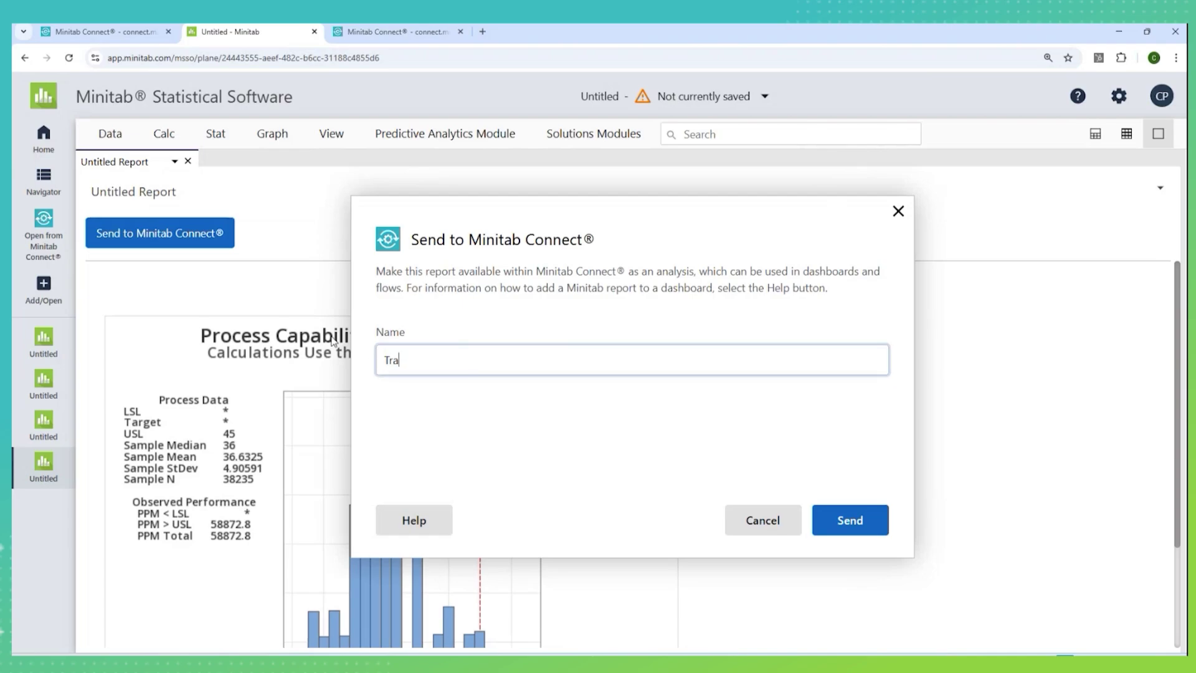
key("BackSpace")
key("BackSpace")
type("el Time")
Back on the Delivery Dashboard, drag a new Analysis card from Assets onto the canvas.
left_click(68, 32)
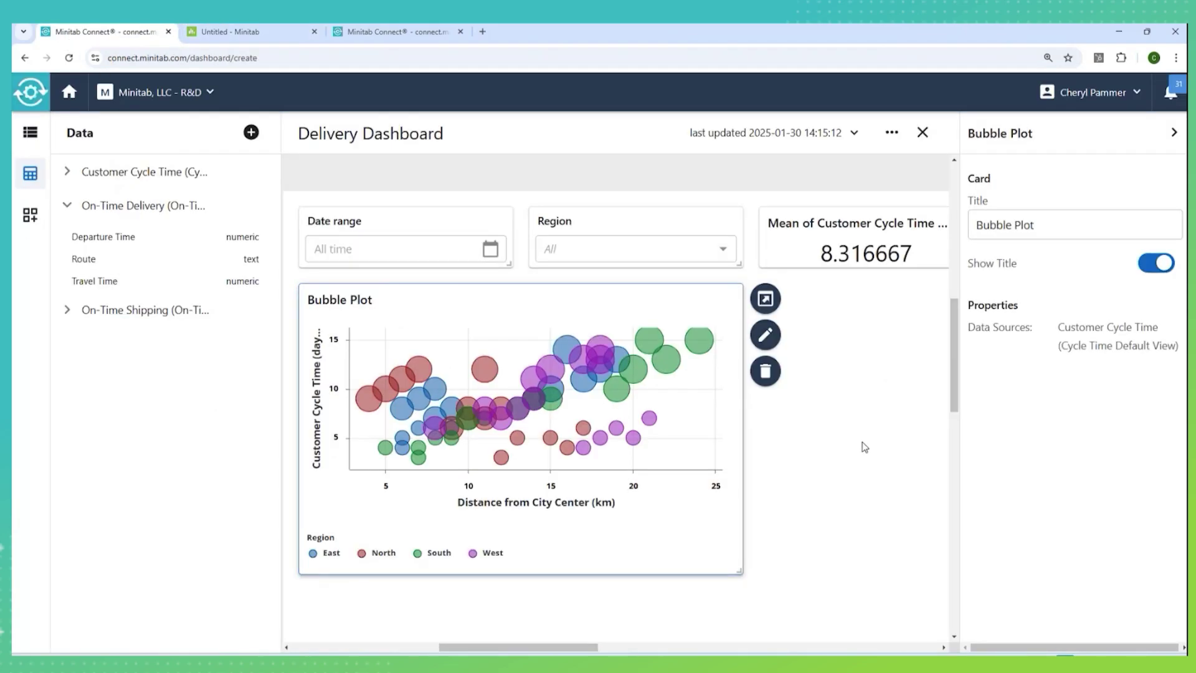
left_click_drag(570, 646, 640, 648)
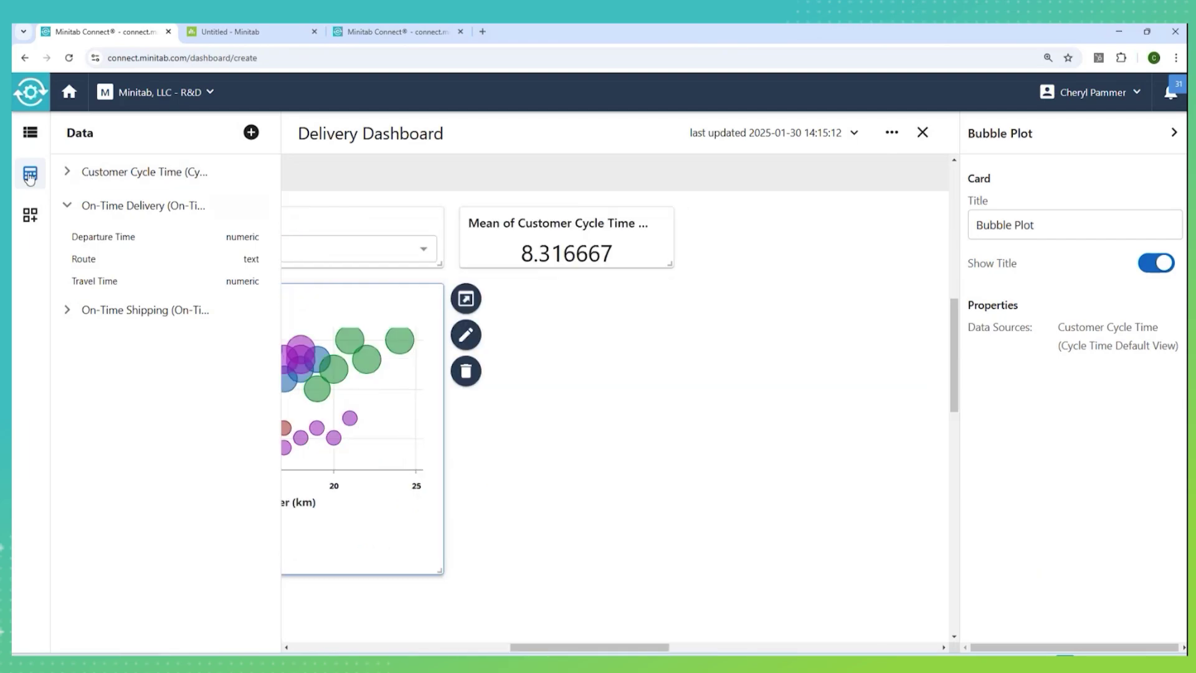
left_click(30, 215)
scroll(142, 331, "down", 3)
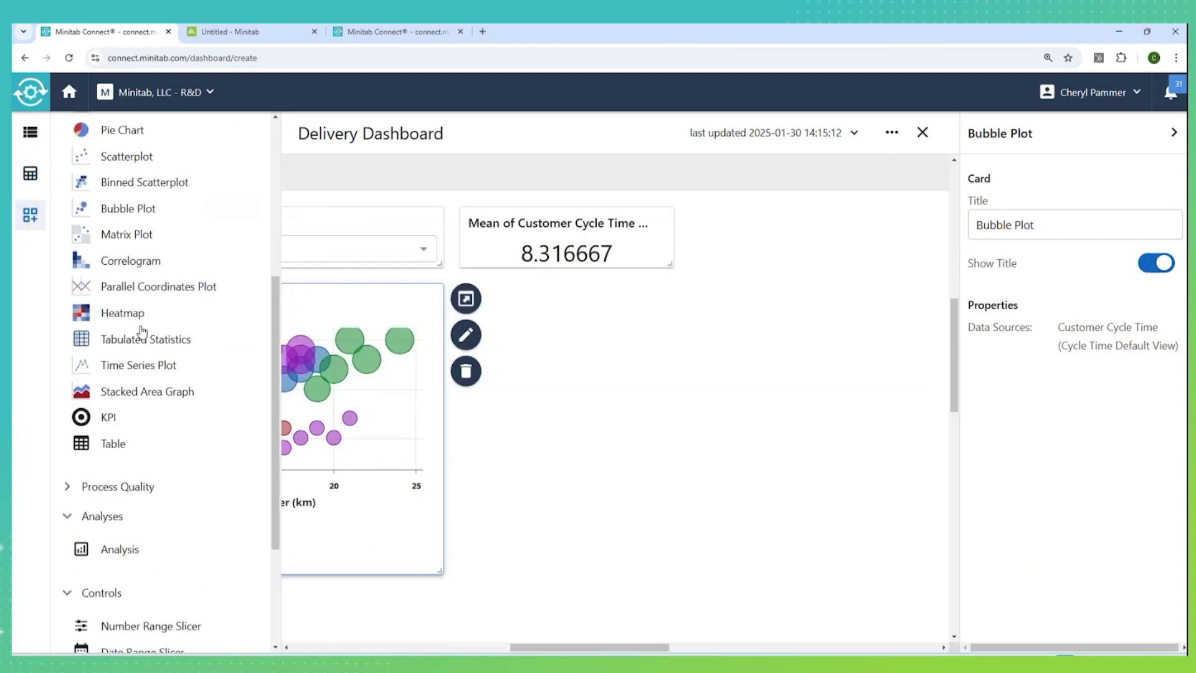
scroll(131, 399, "down", 1)
left_click_drag(118, 487, 483, 309)
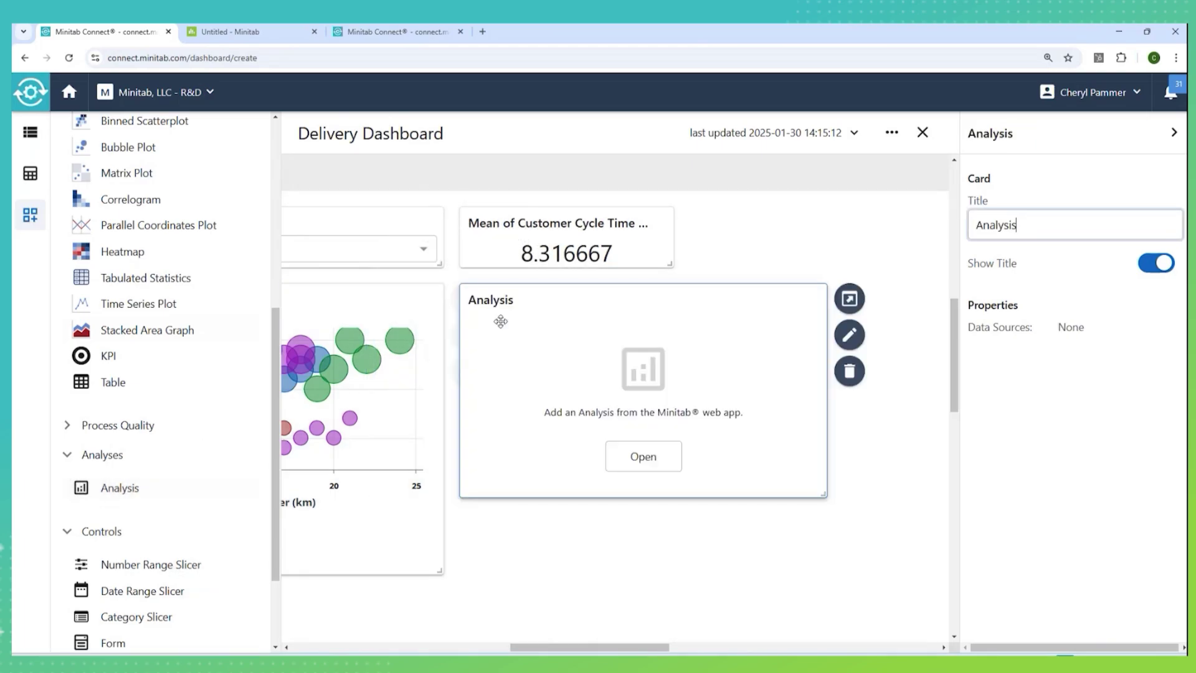
Load the TravelTime analysis into the card, make it narrower and taller, then return Home.
left_click(655, 456)
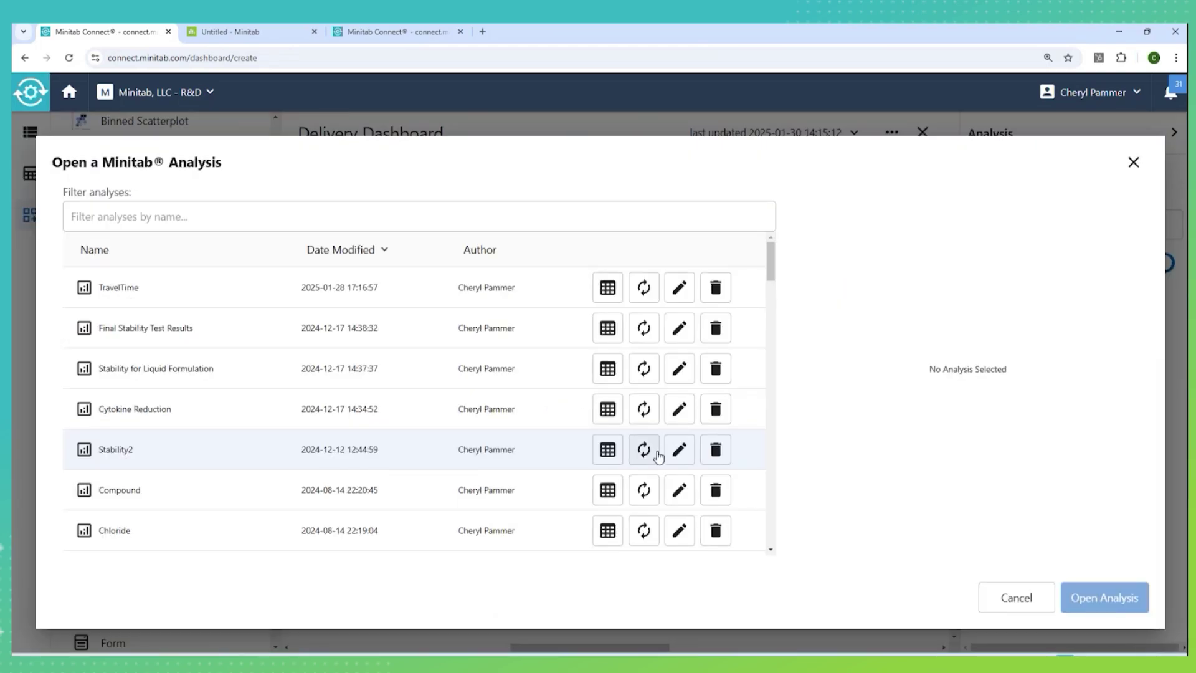
left_click(148, 285)
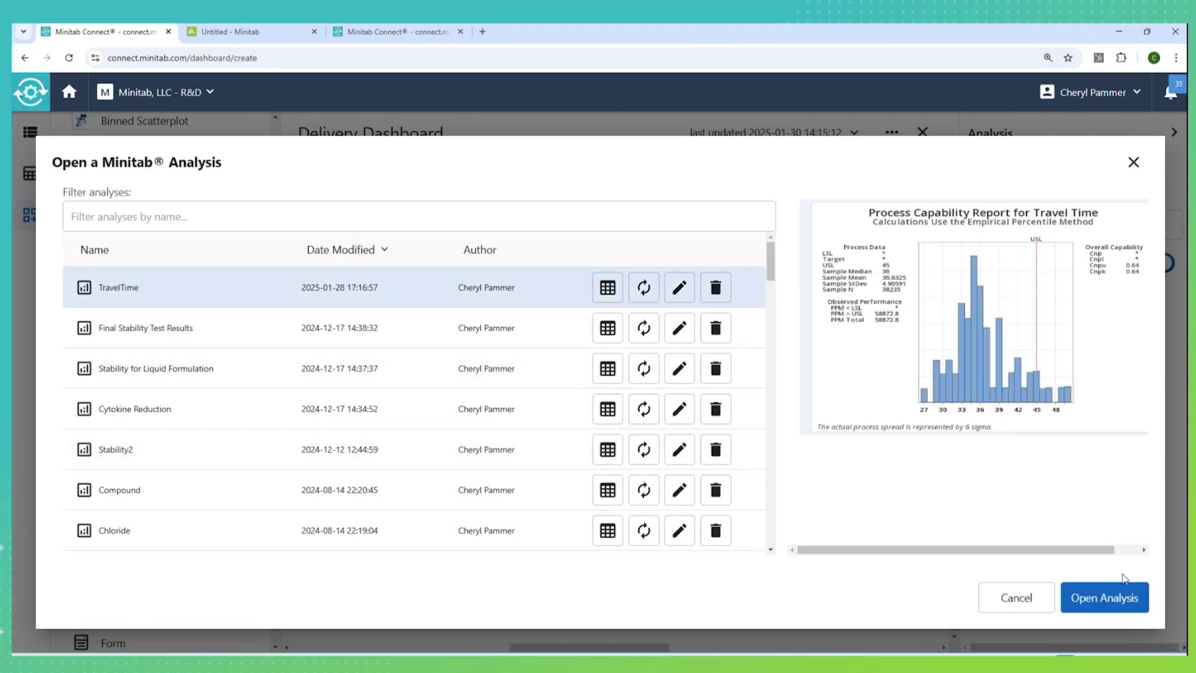
left_click(1108, 595)
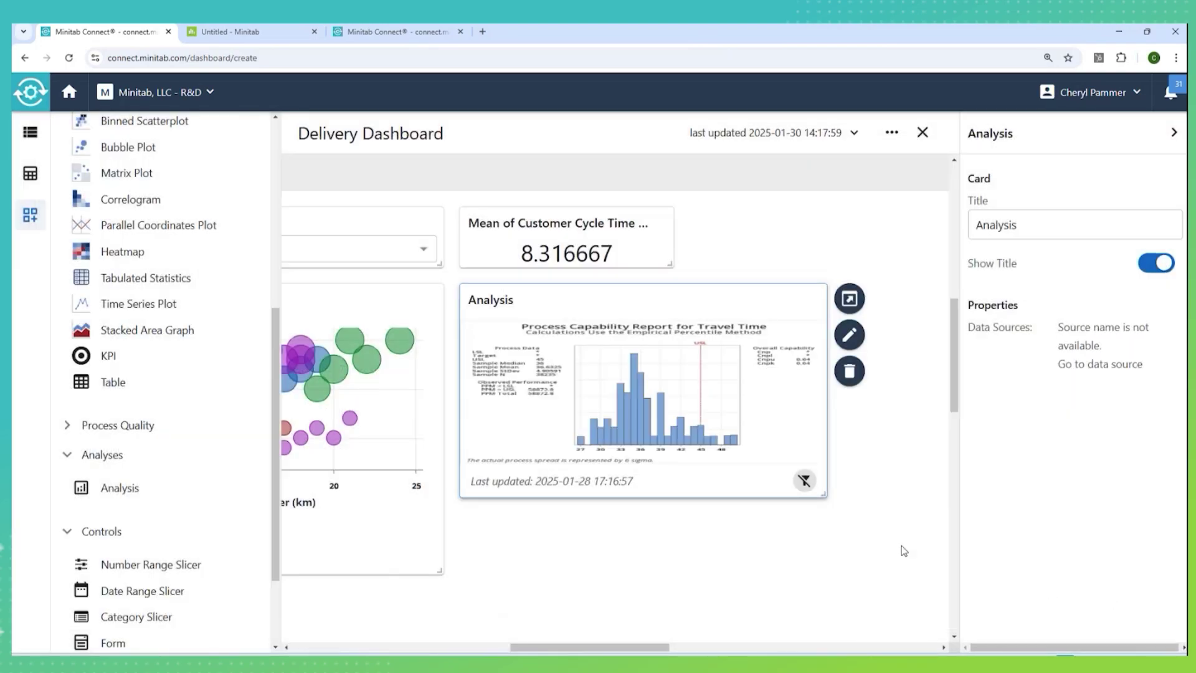
left_click_drag(824, 495, 748, 634)
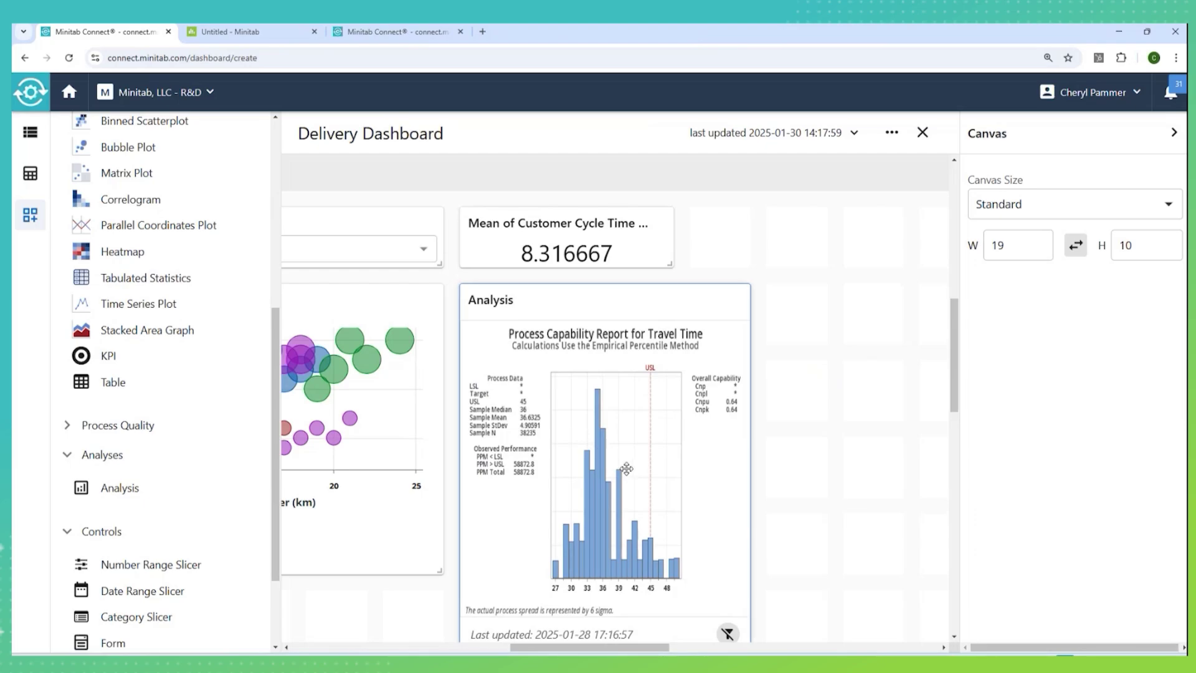
scroll(628, 471, "up", 2)
scroll(635, 478, "down", 3)
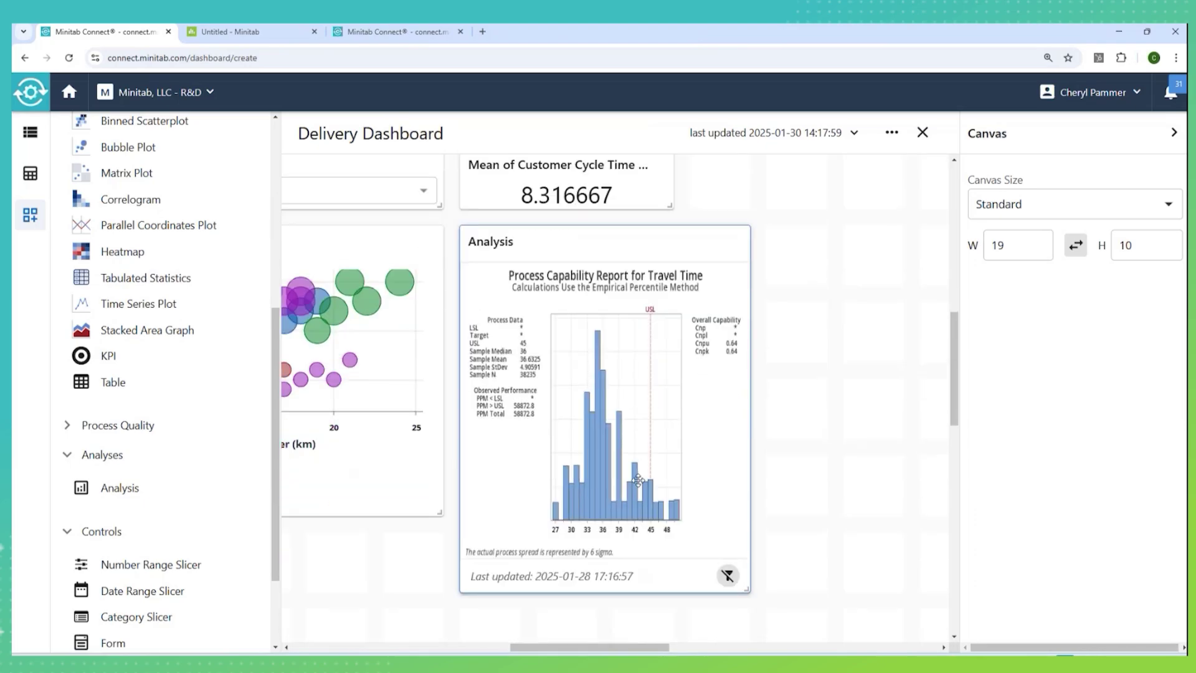
left_click_drag(649, 648, 605, 646)
scroll(689, 550, "up", 1)
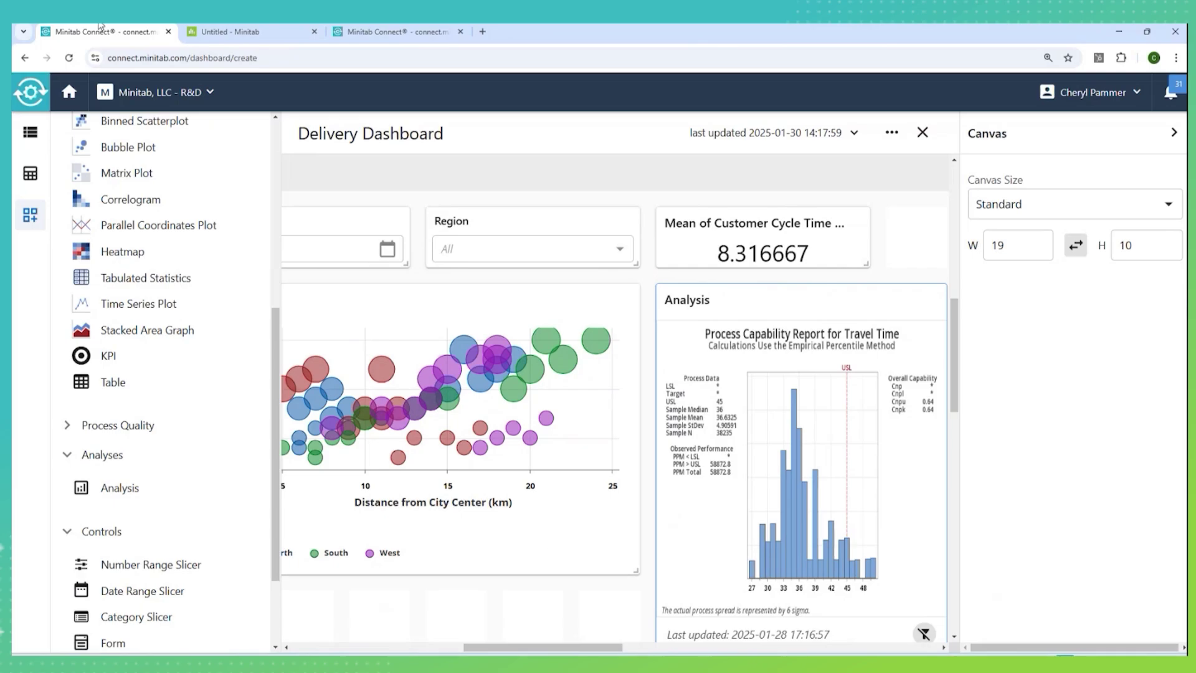
left_click(70, 93)
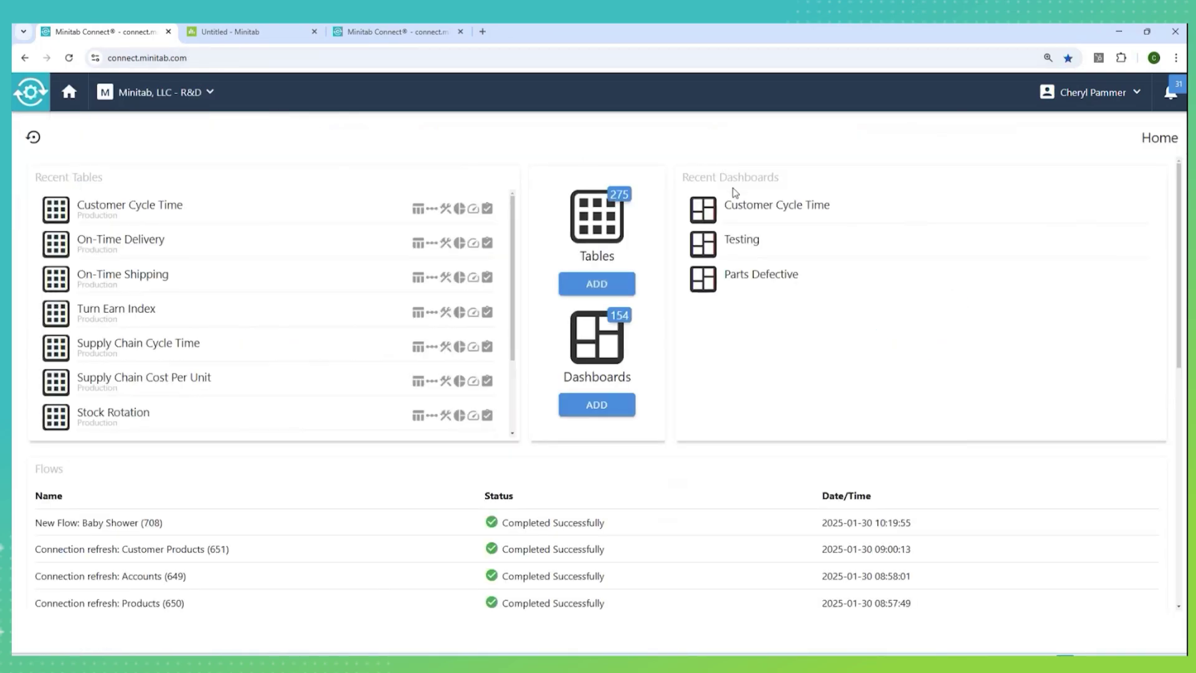
Open the Customer Cycle Time dashboard and zoom the browser out twice to fit it.
left_click(734, 213)
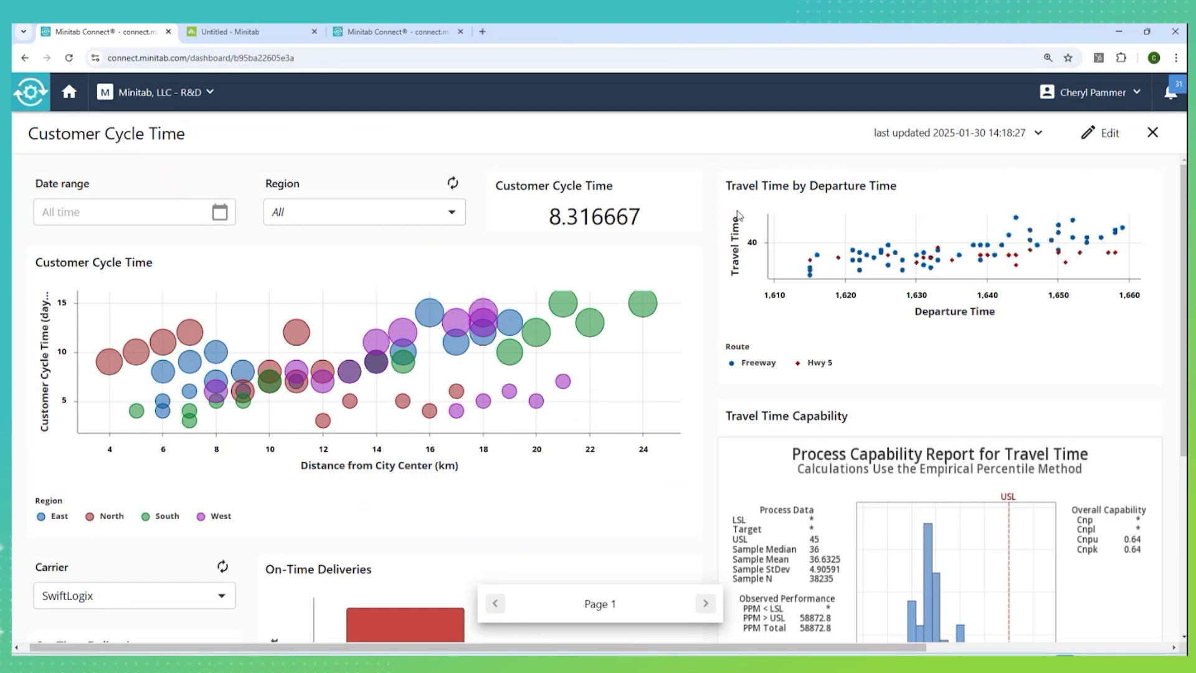
key("ctrl+minus")
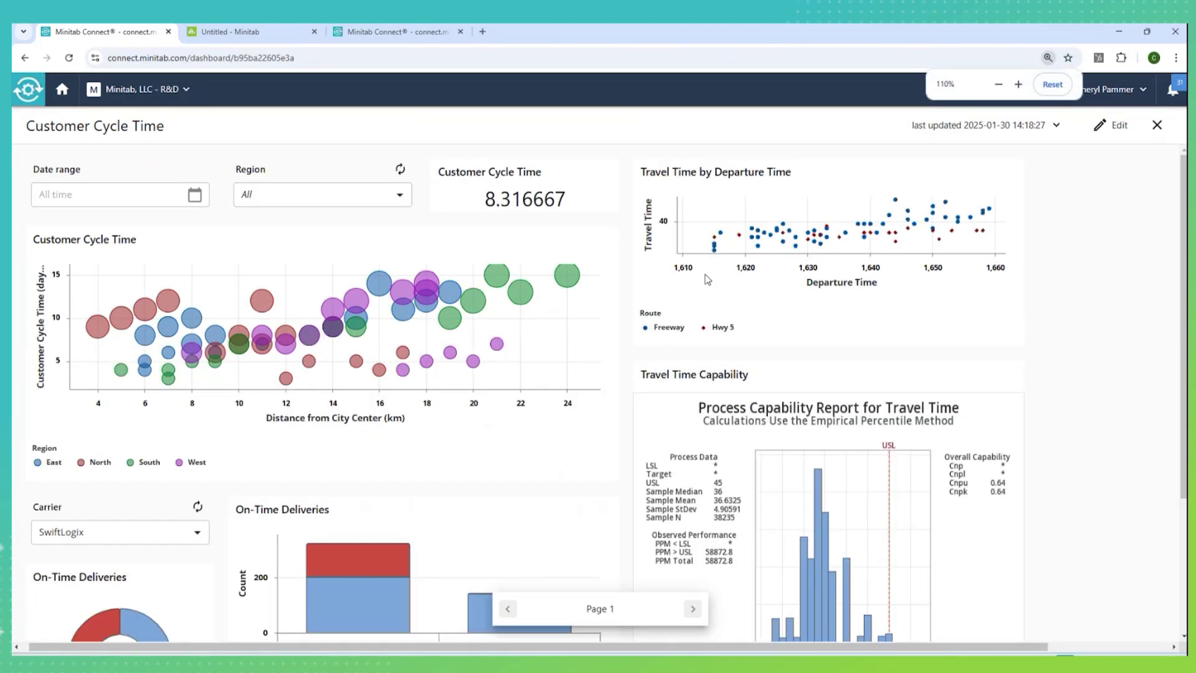
key("ctrl+minus")
key("ctrl+minus")
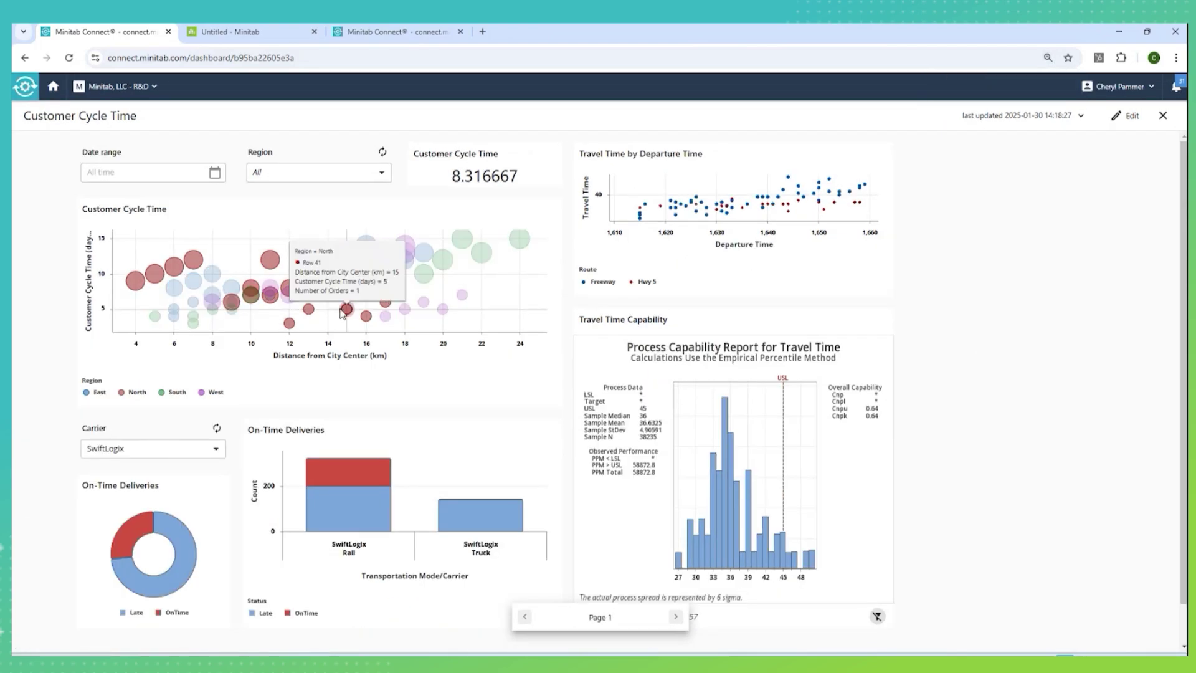
Try the East and North region filters, then set the Region slicer to All.
left_click(383, 176)
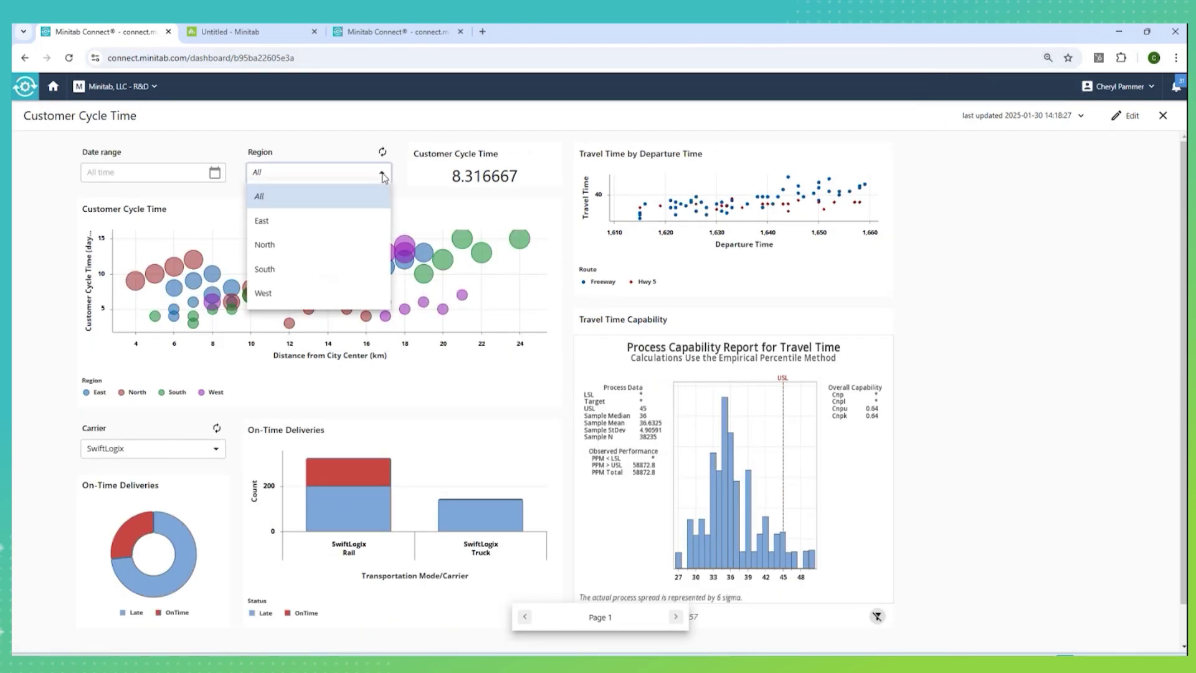
left_click(364, 224)
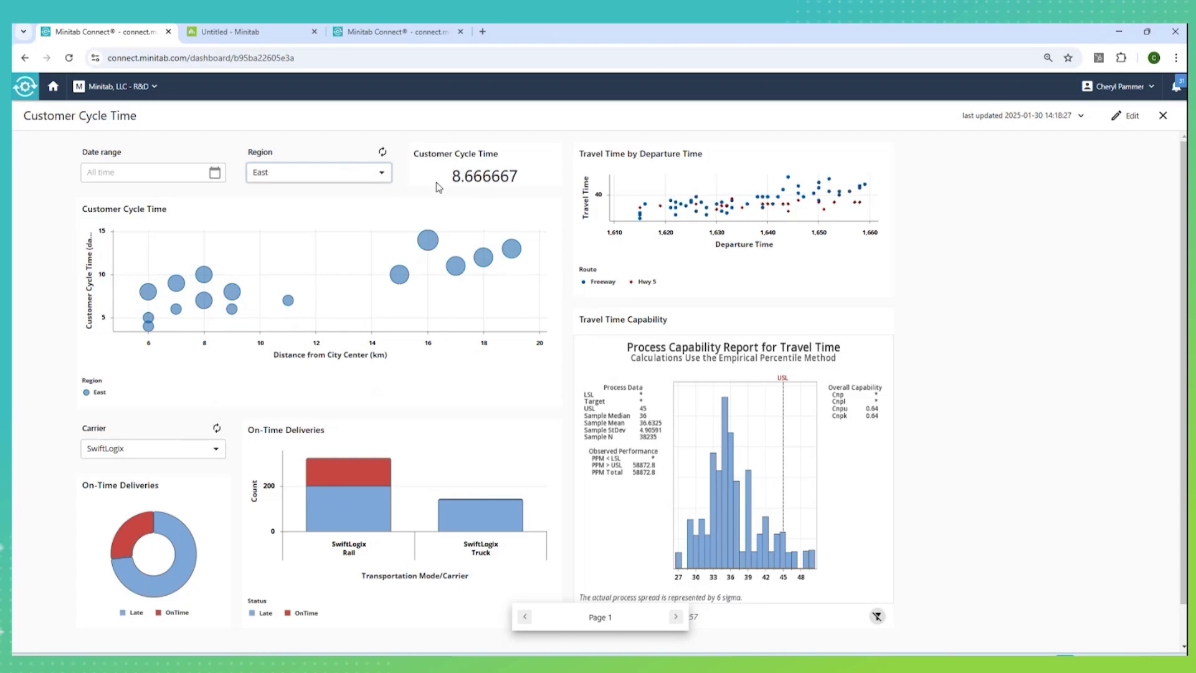
left_click(382, 174)
left_click(368, 251)
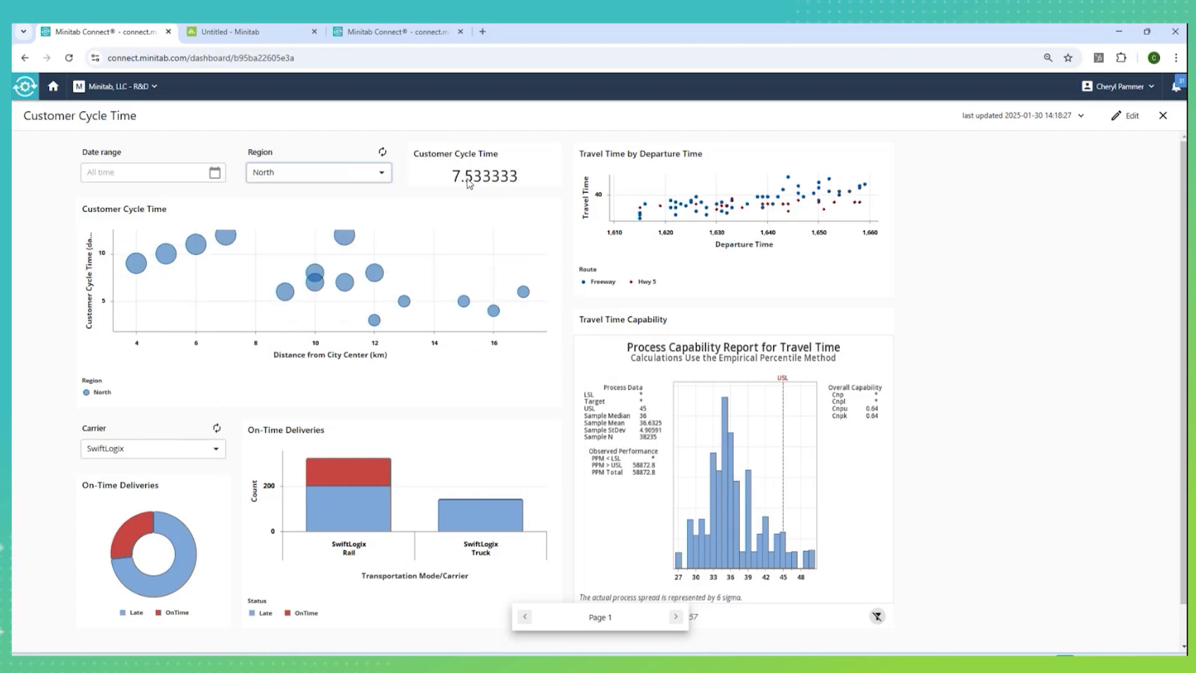
left_click(380, 173)
left_click(369, 222)
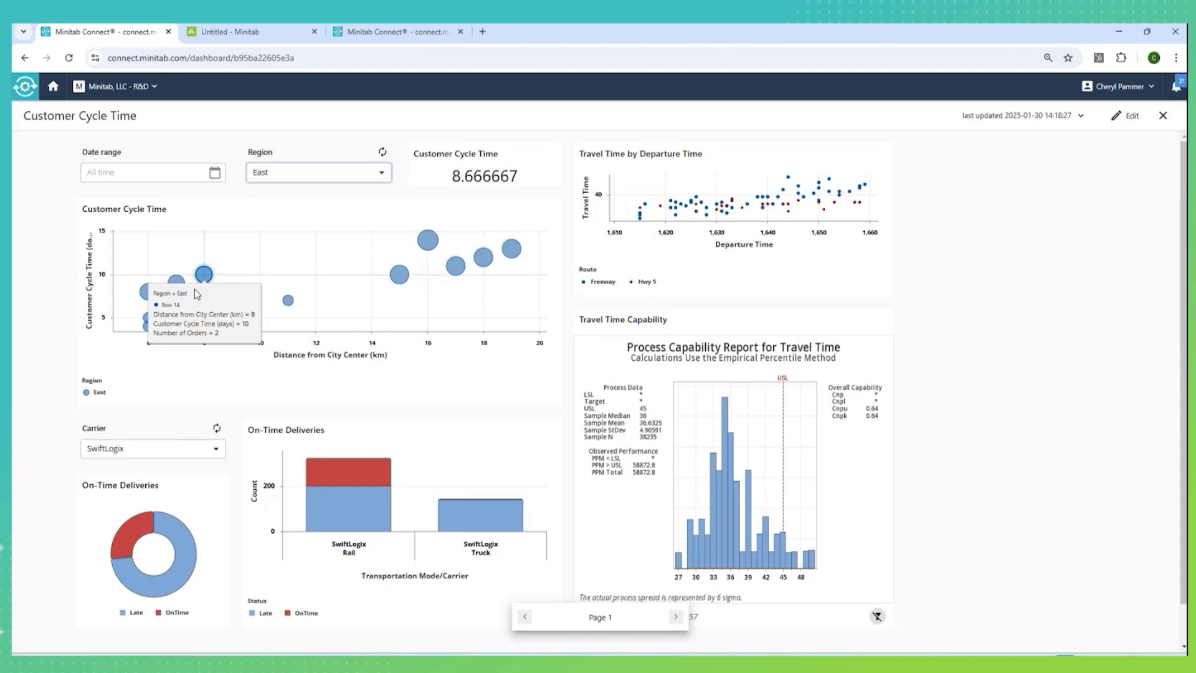
left_click(377, 178)
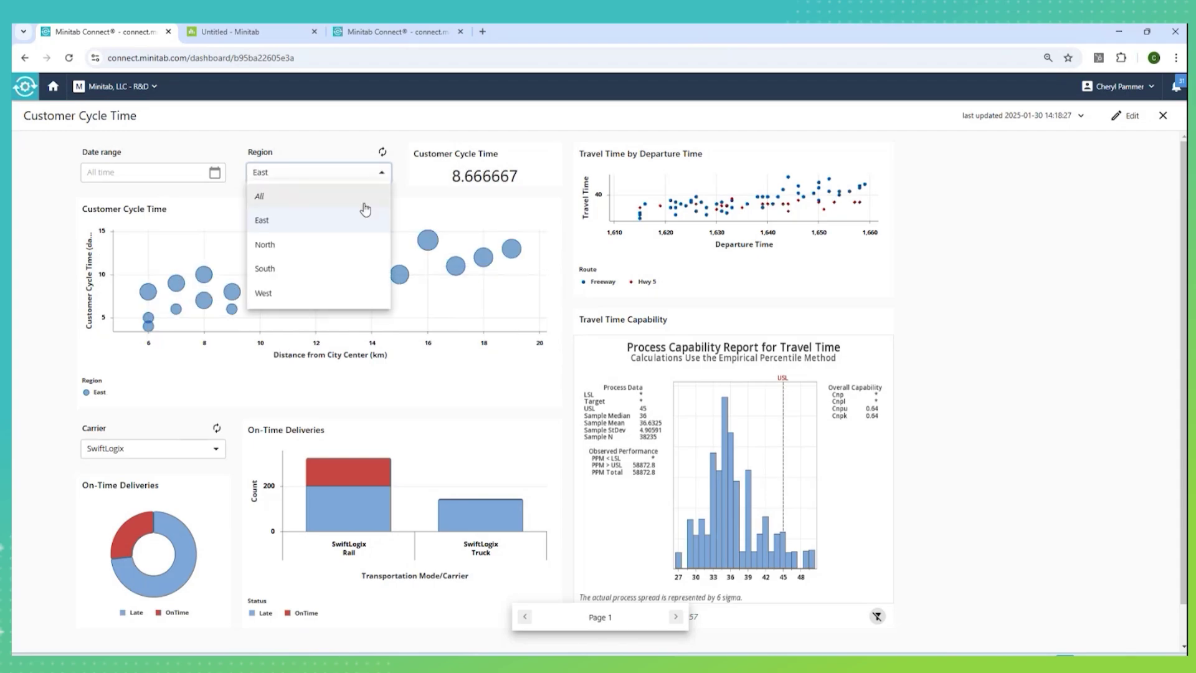
left_click(366, 198)
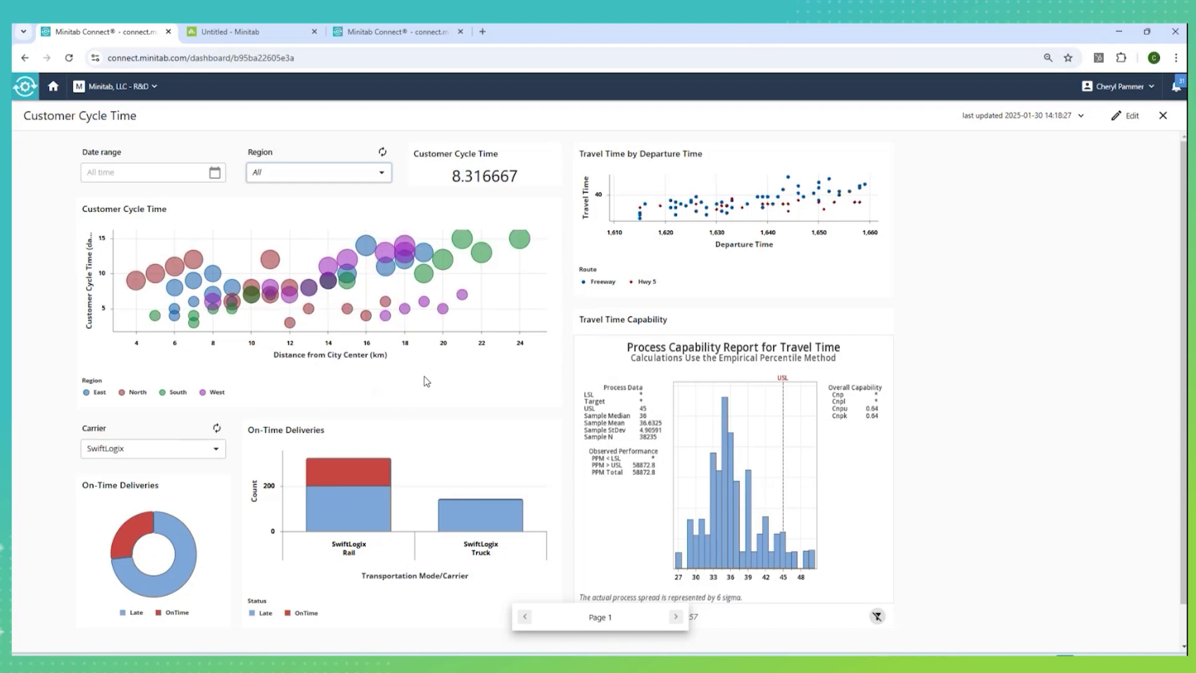
scroll(427, 381, "down", 1)
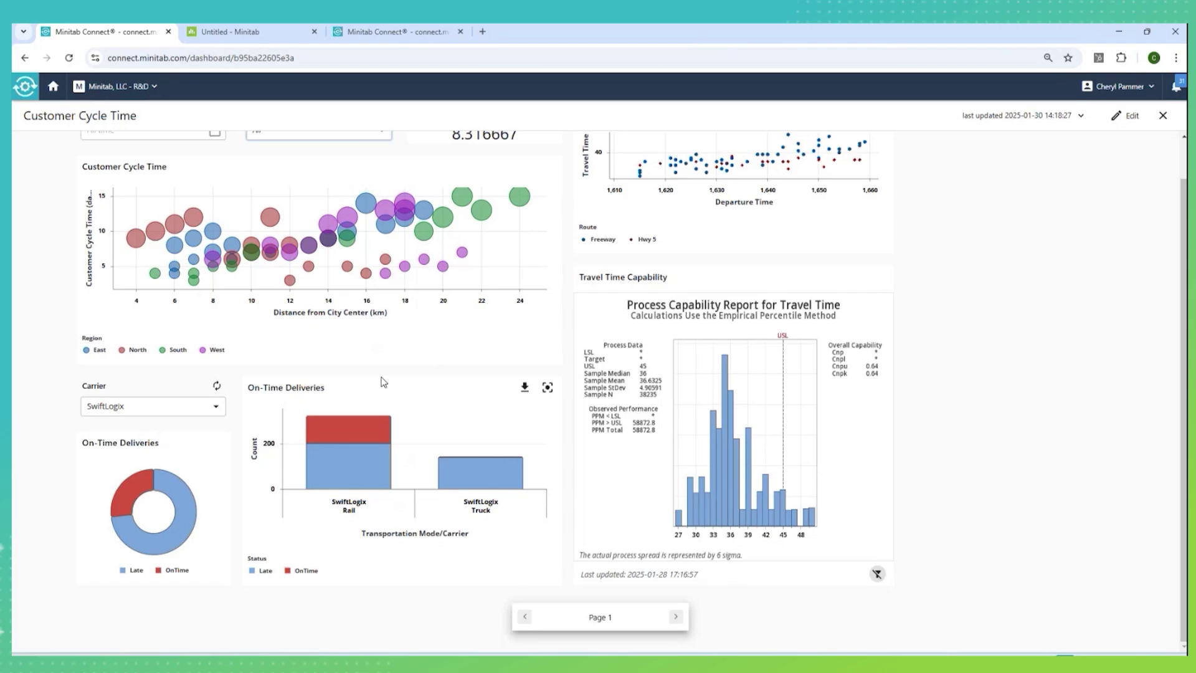
Set the Carrier slicer to All and zoom the browser to 125%.
left_click(186, 408)
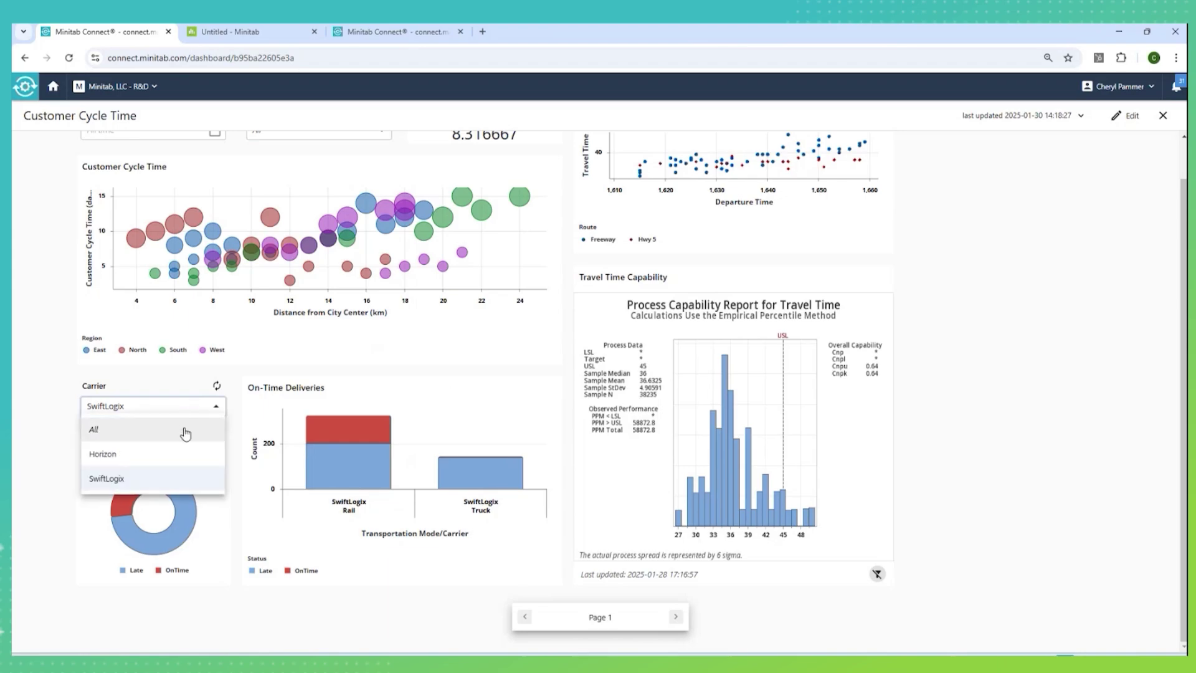
left_click(186, 432)
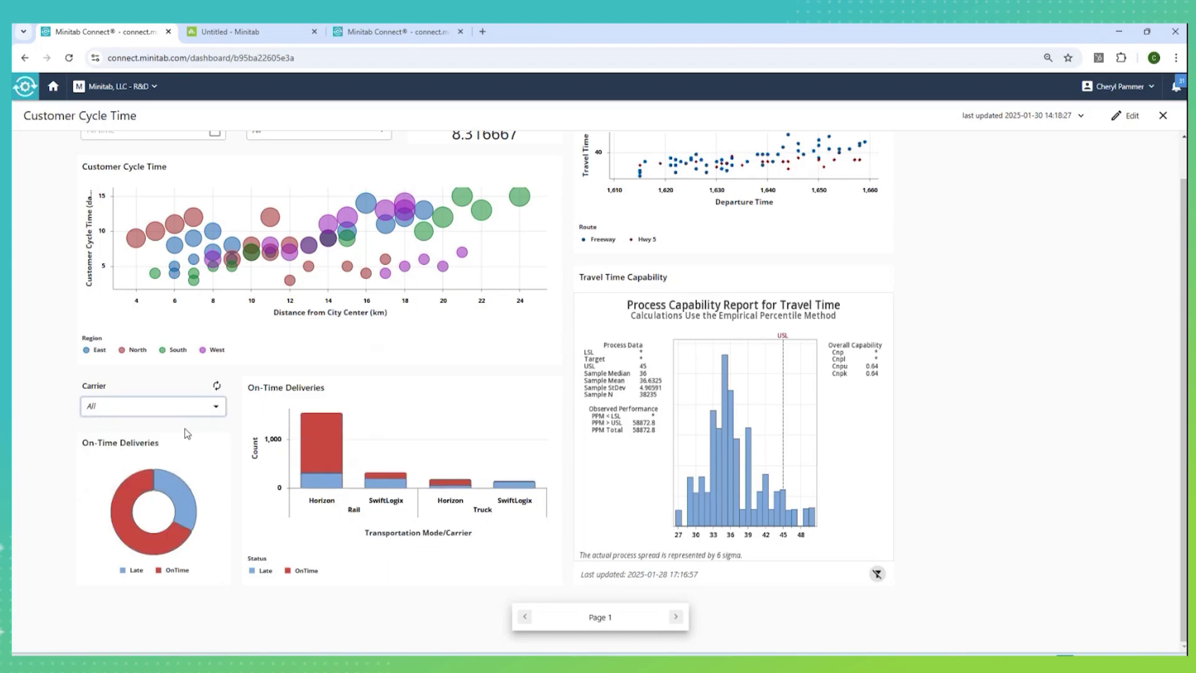
key("ctrl+plus")
key("ctrl+plus")
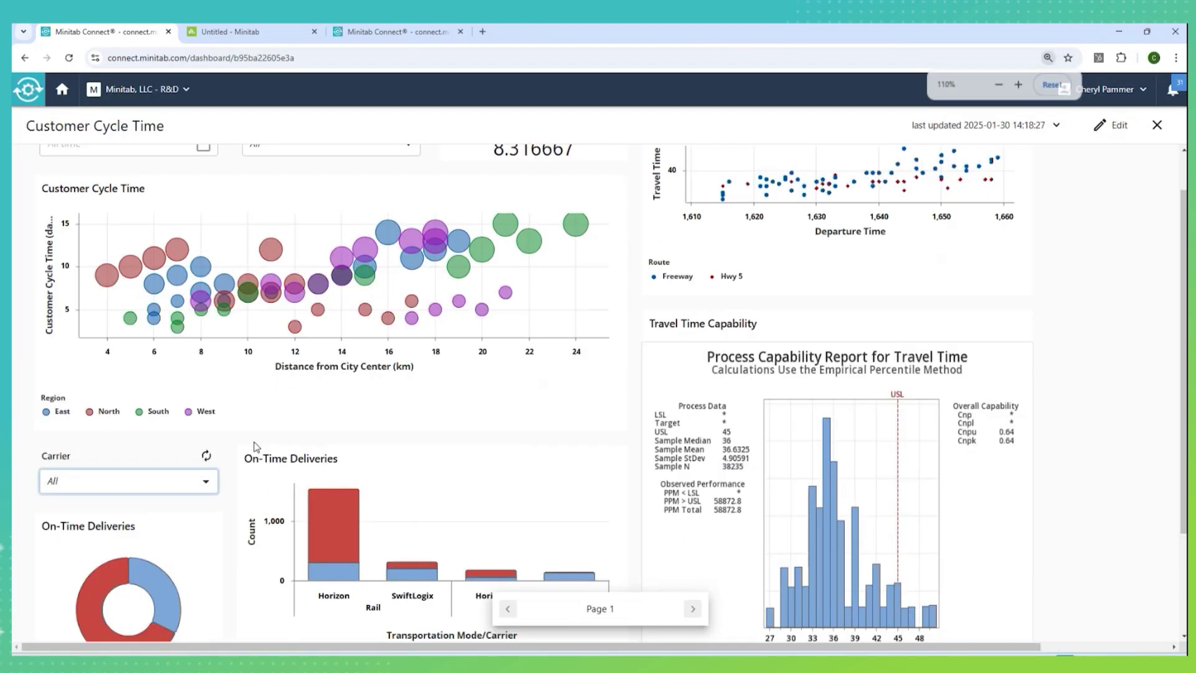
scroll(261, 439, "down", 3)
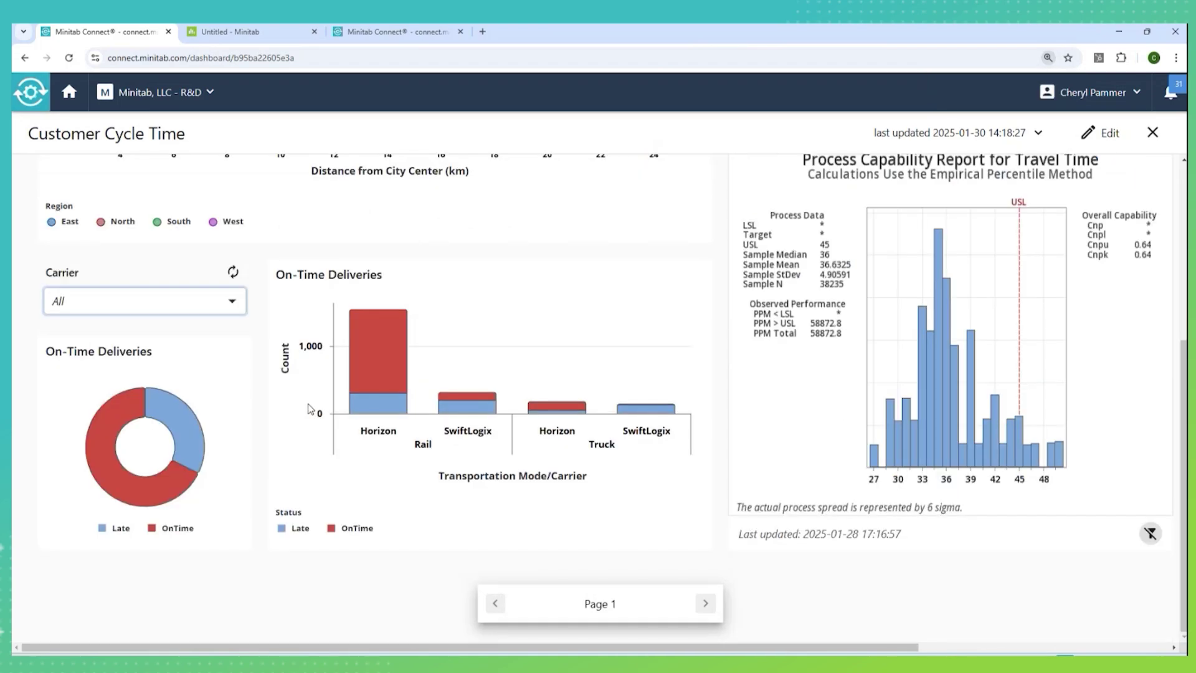
Filter the on-time delivery charts to Horizon, then to SwiftLogix.
mouse_move(198, 436)
left_click(234, 304)
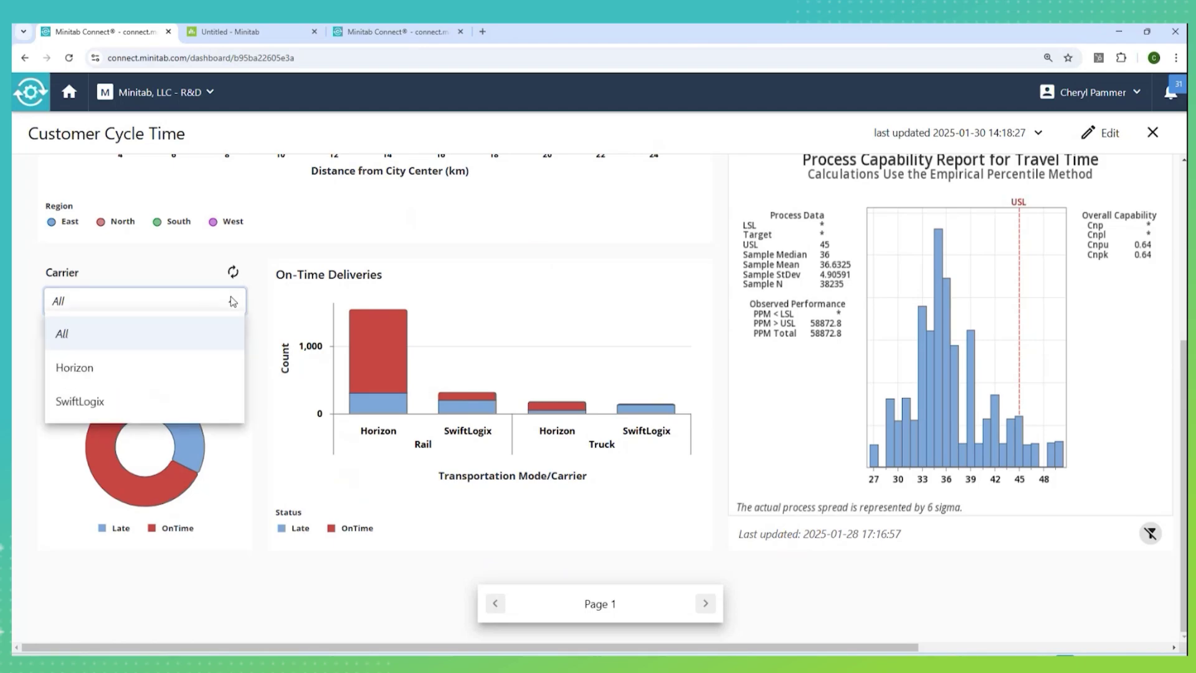
left_click(180, 370)
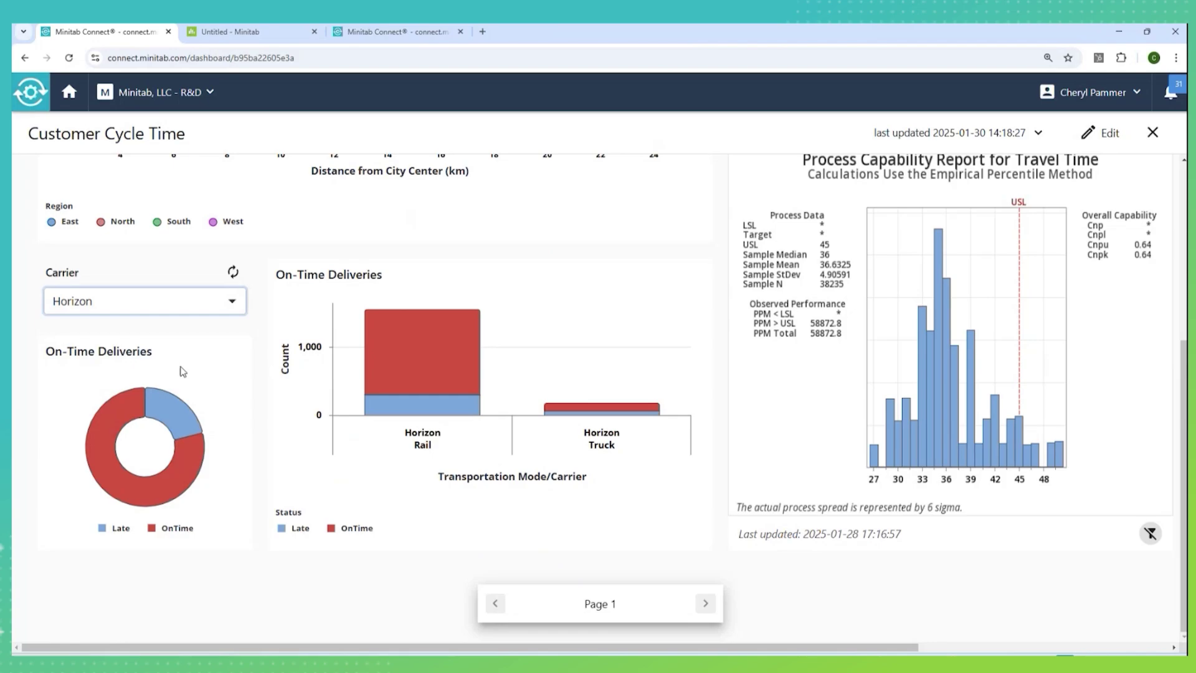
mouse_move(167, 402)
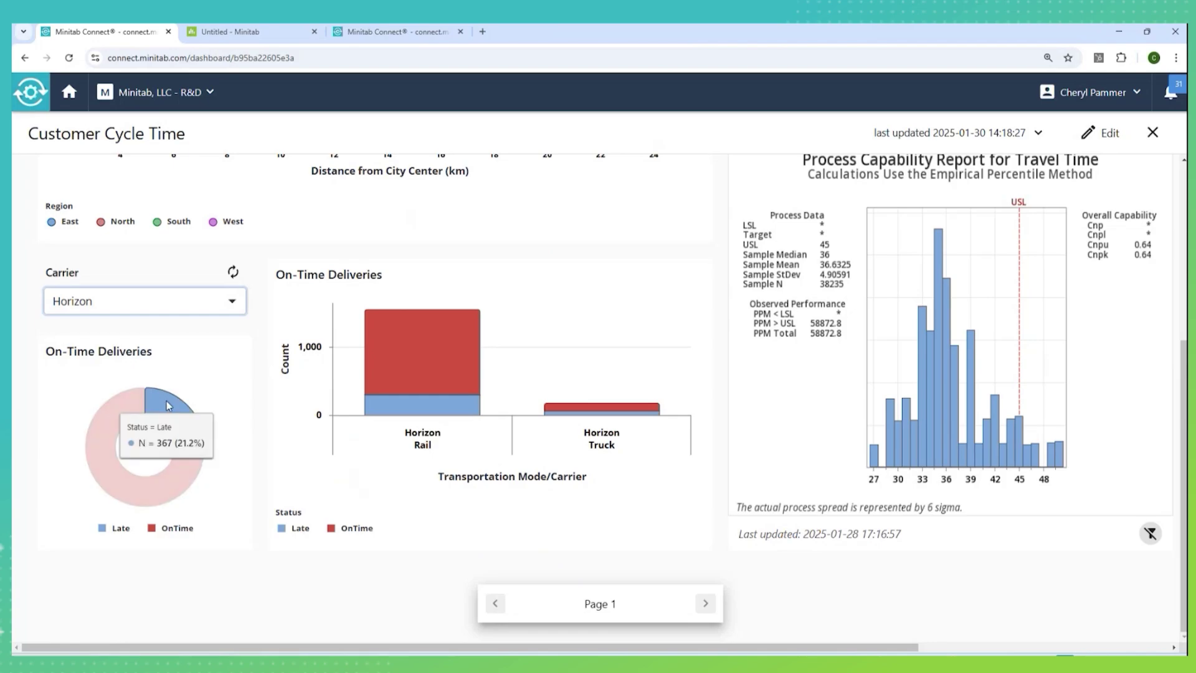
left_click(233, 302)
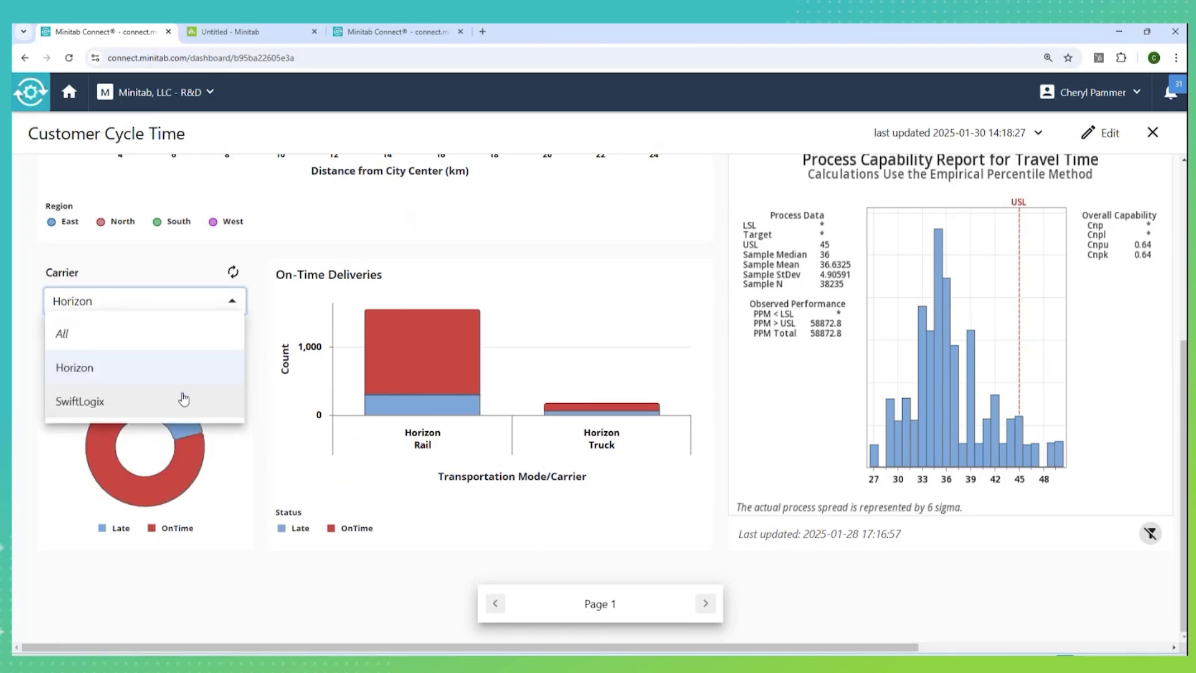
left_click(183, 399)
Return the Carrier slicer to All to show every carrier again.
mouse_move(180, 415)
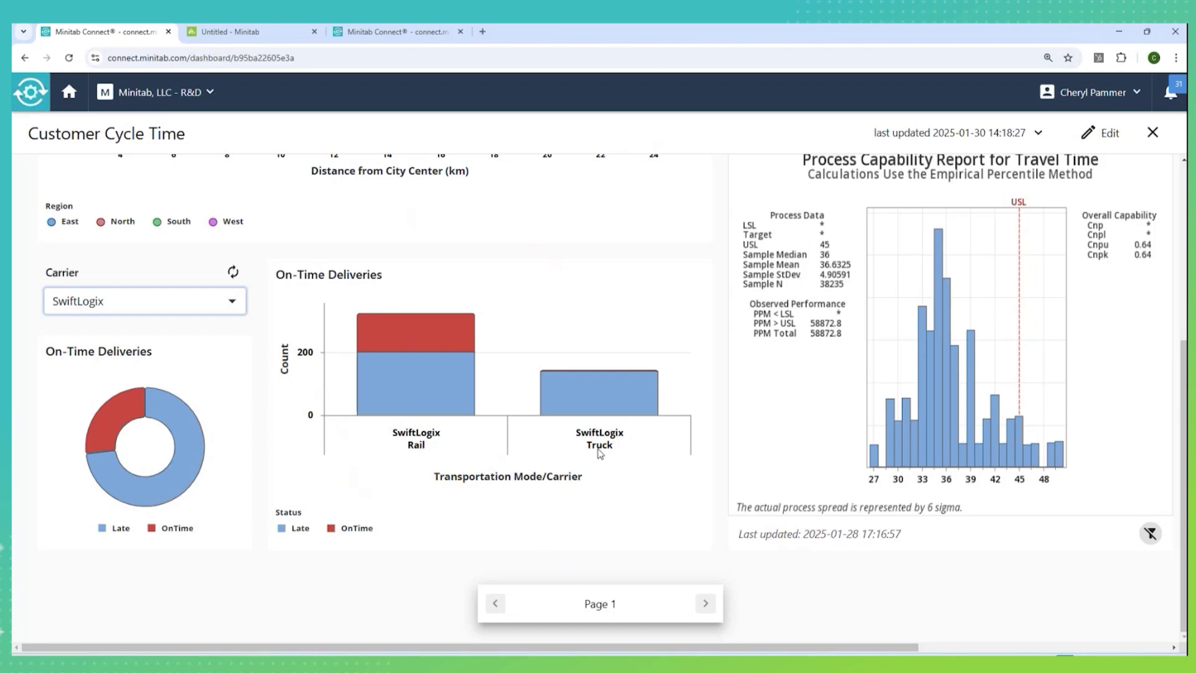
mouse_move(645, 399)
left_click(227, 302)
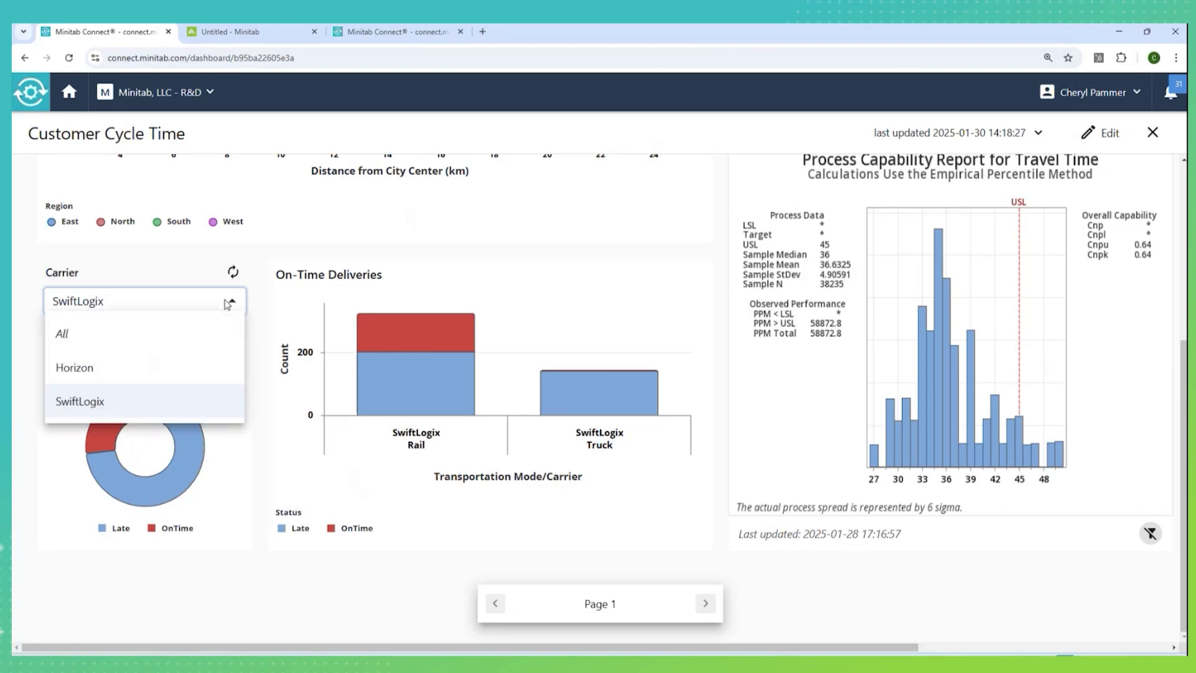
left_click(212, 336)
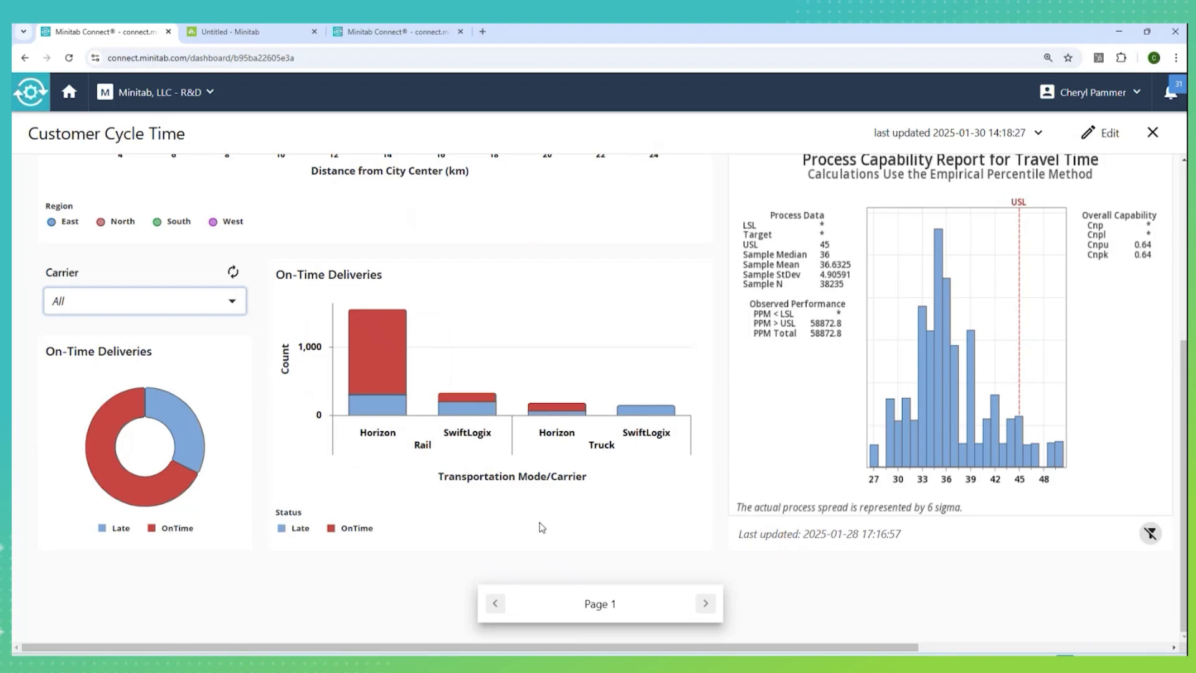
scroll(541, 526, "up", 5)
scroll(814, 598, "down", 3)
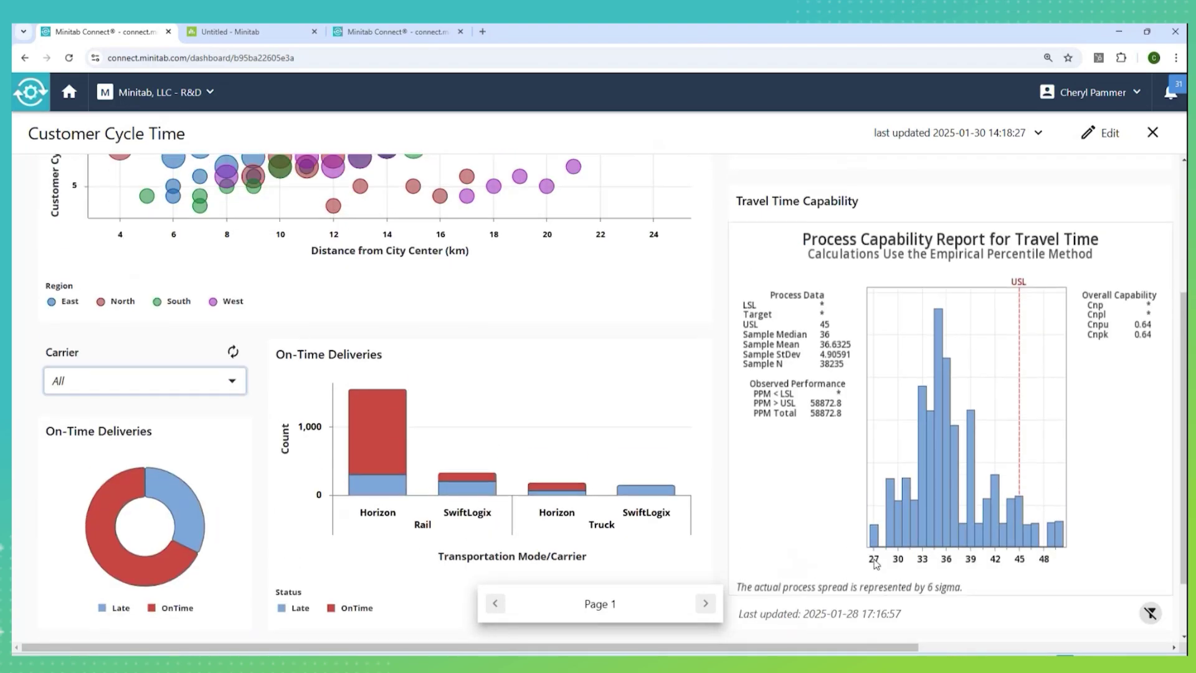
scroll(874, 564, "up", 3)
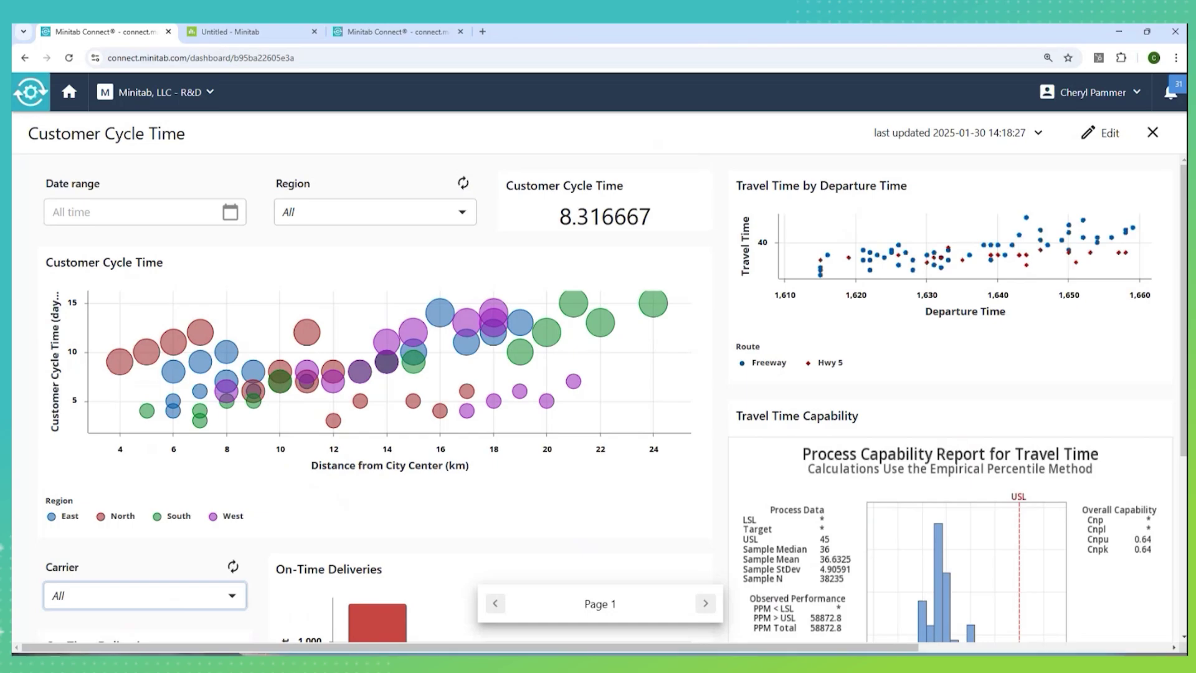
left_click_drag(723, 647, 853, 647)
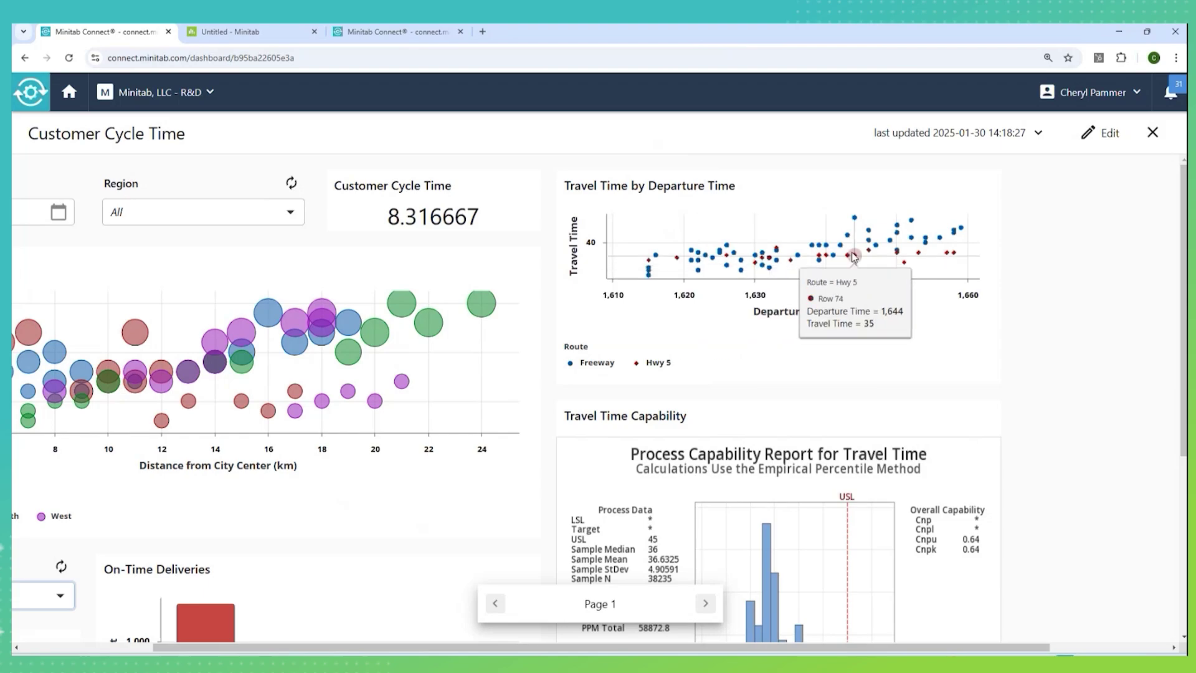
mouse_move(939, 239)
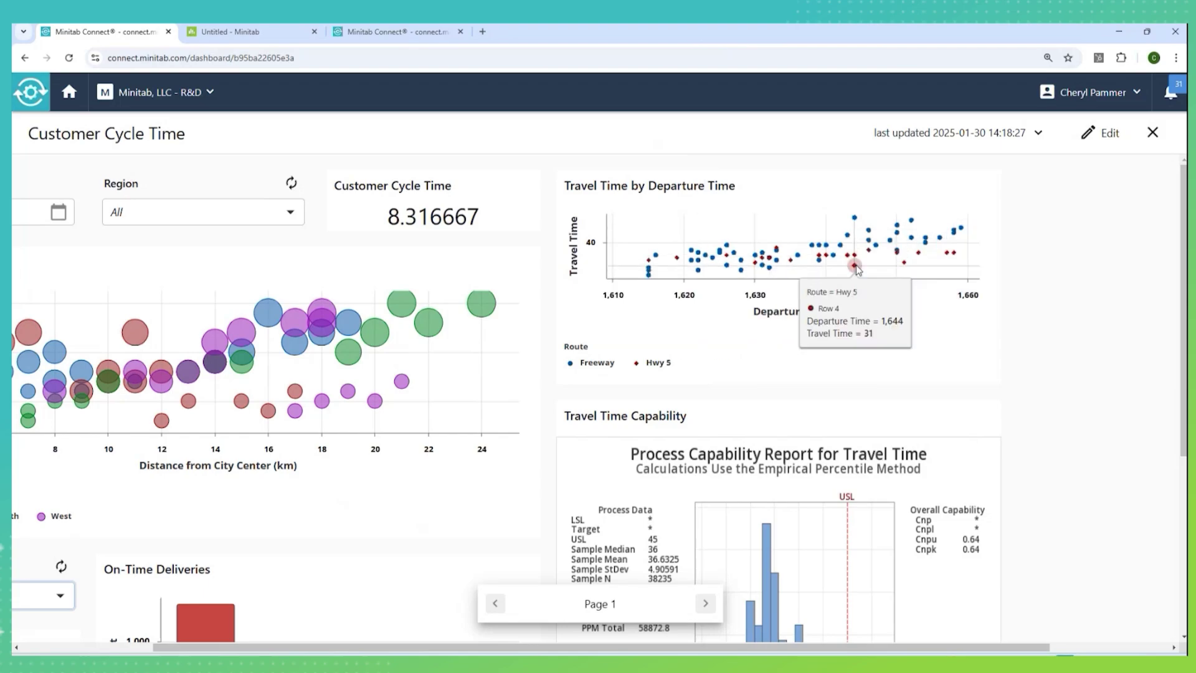
mouse_move(736, 281)
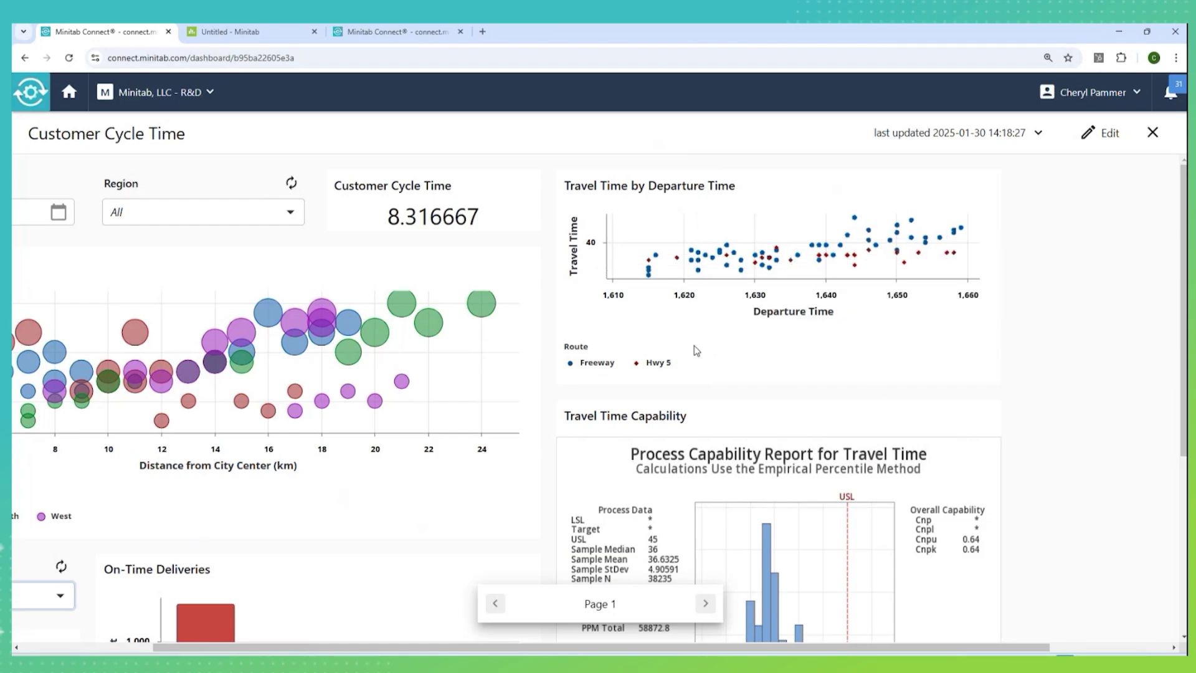
left_click(591, 367)
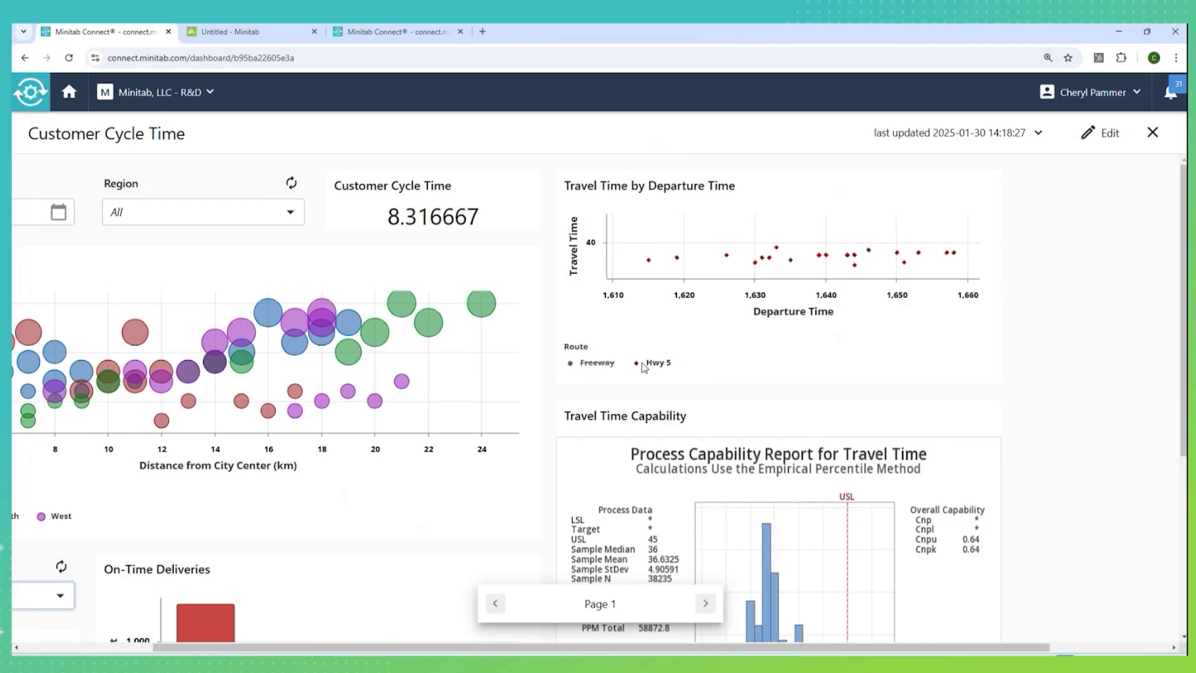
left_click(598, 363)
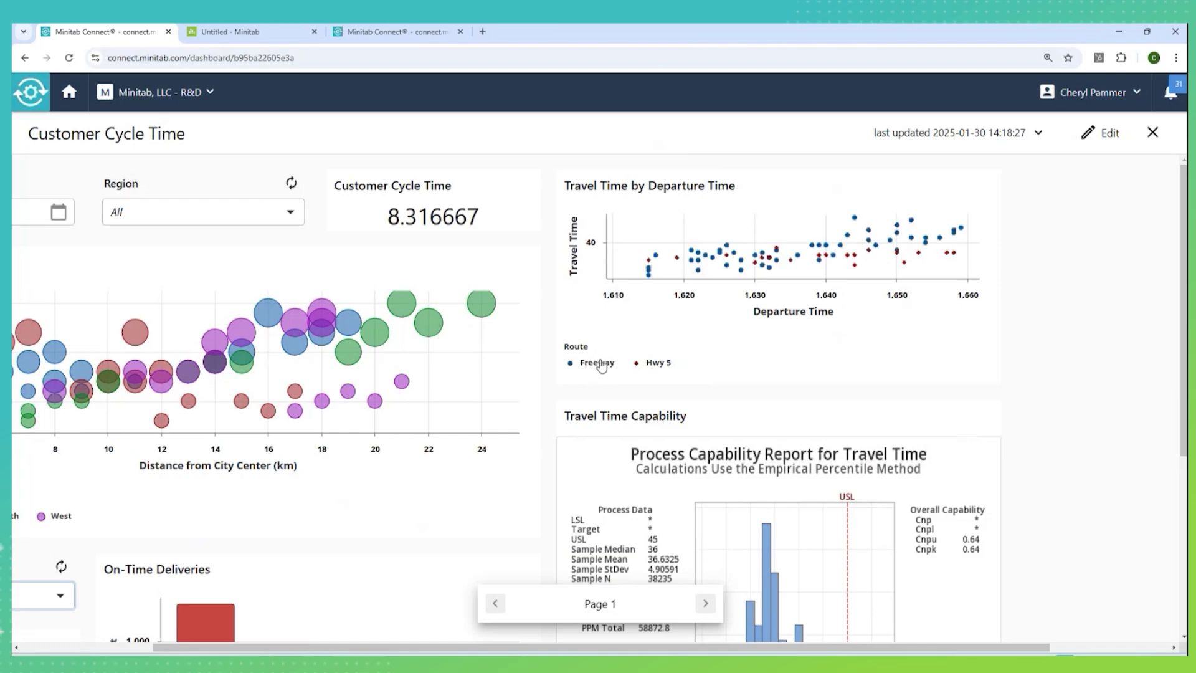
mouse_move(870, 274)
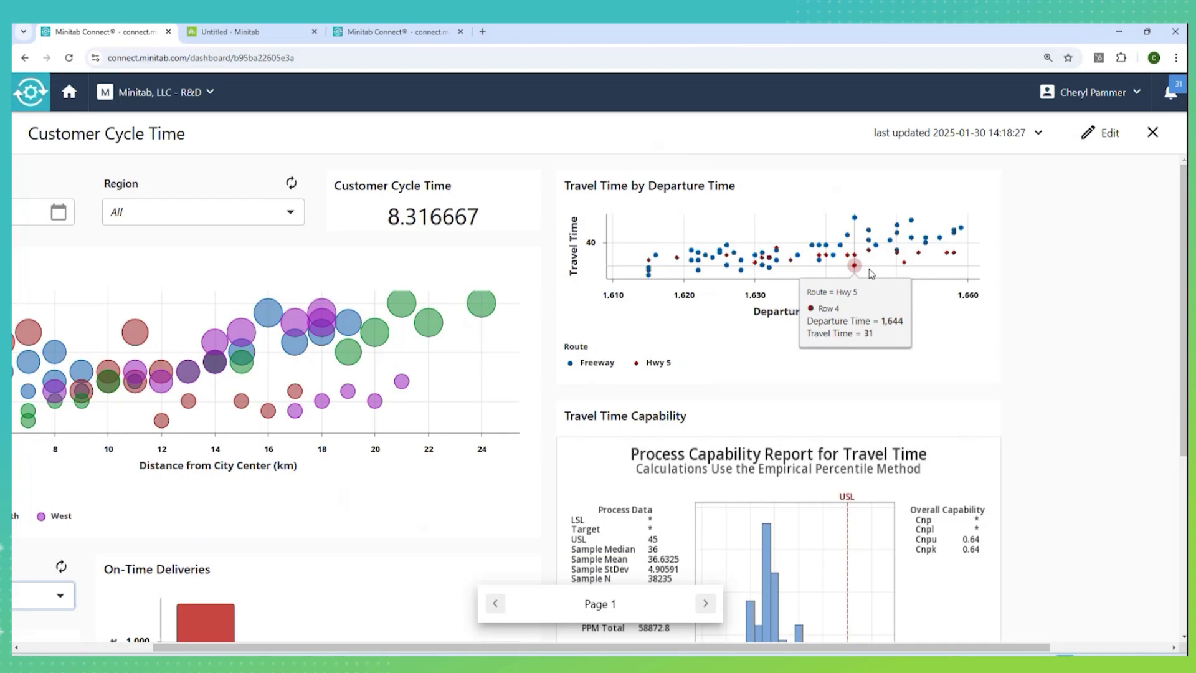
left_click(660, 363)
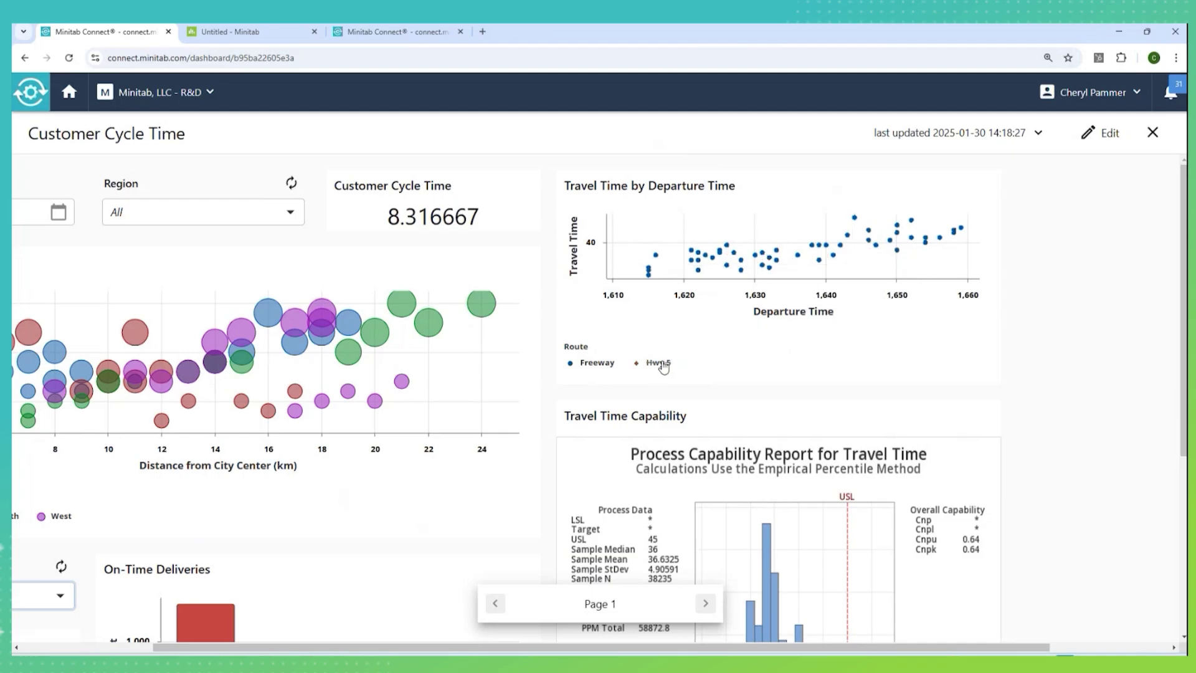
left_click(661, 363)
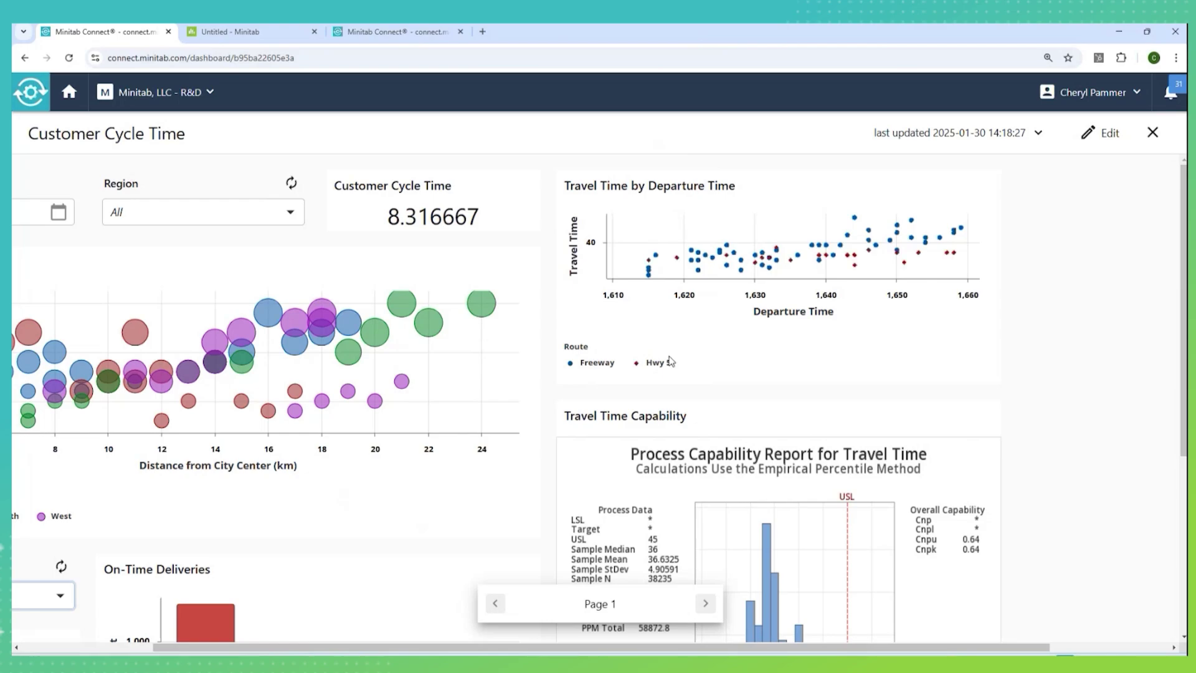